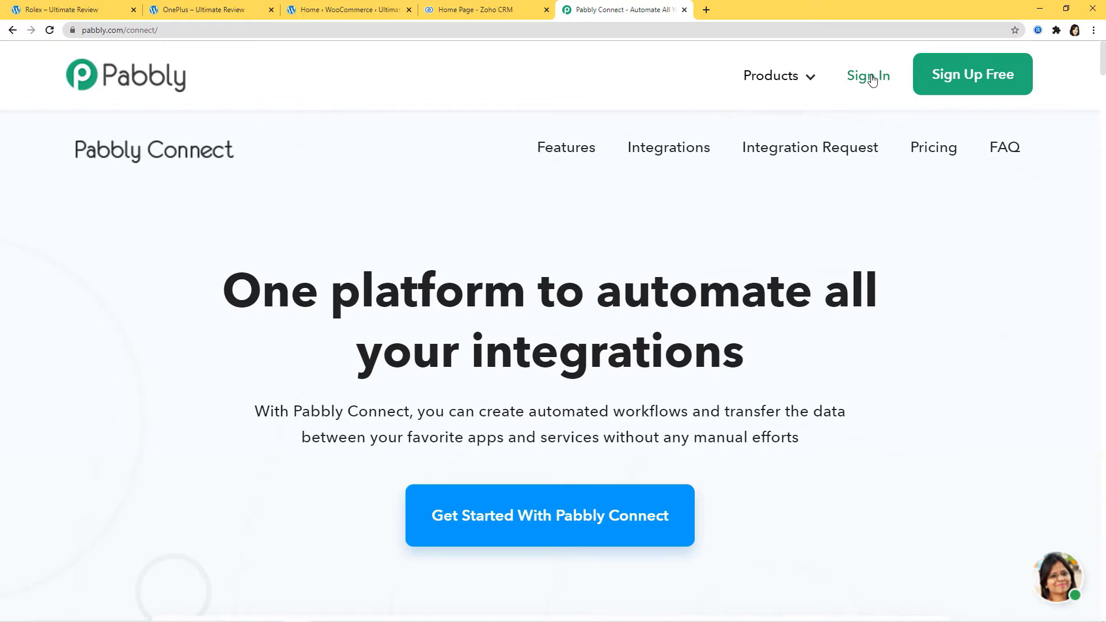
Sign in to Pabbly and open the Connect app from the All Apps page.
left_click(864, 78)
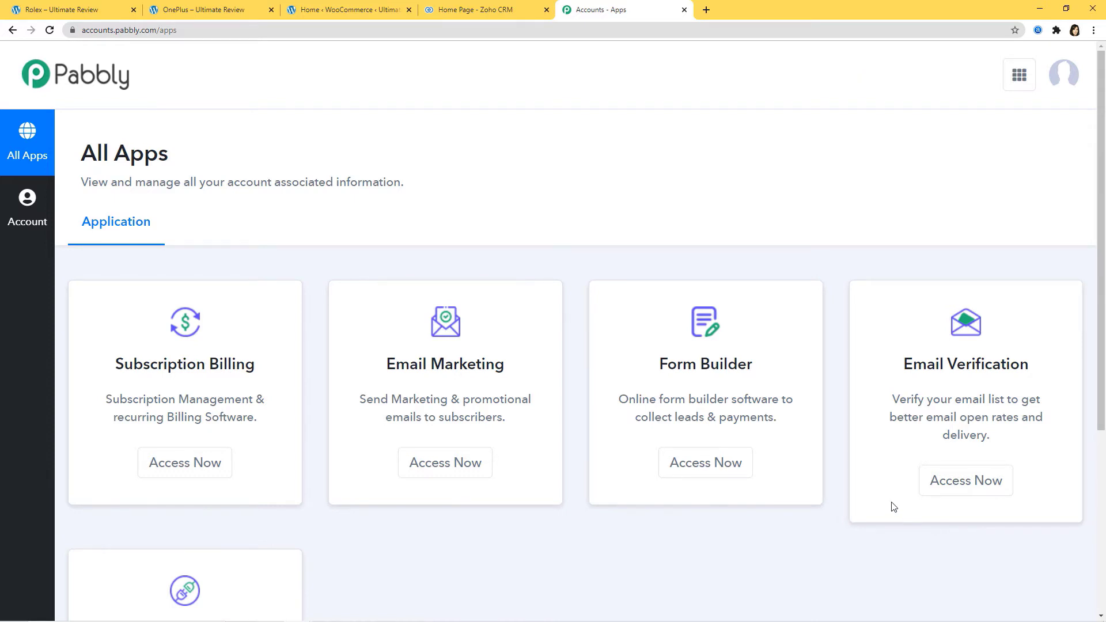
scroll(894, 507, "down", 4)
scroll(894, 507, "down", 1)
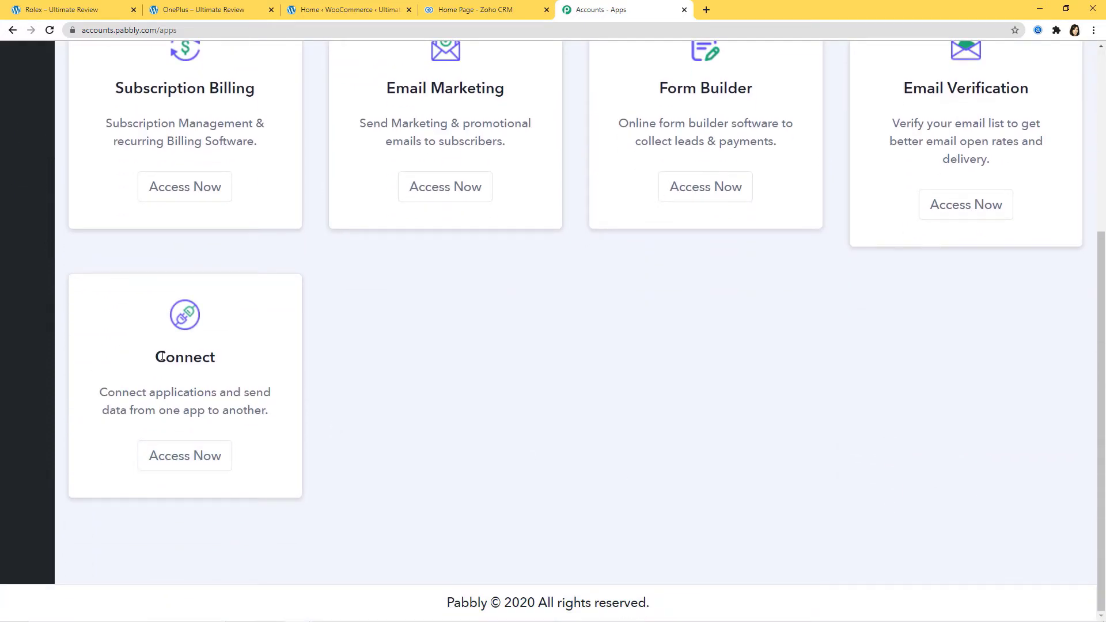
left_click(179, 463)
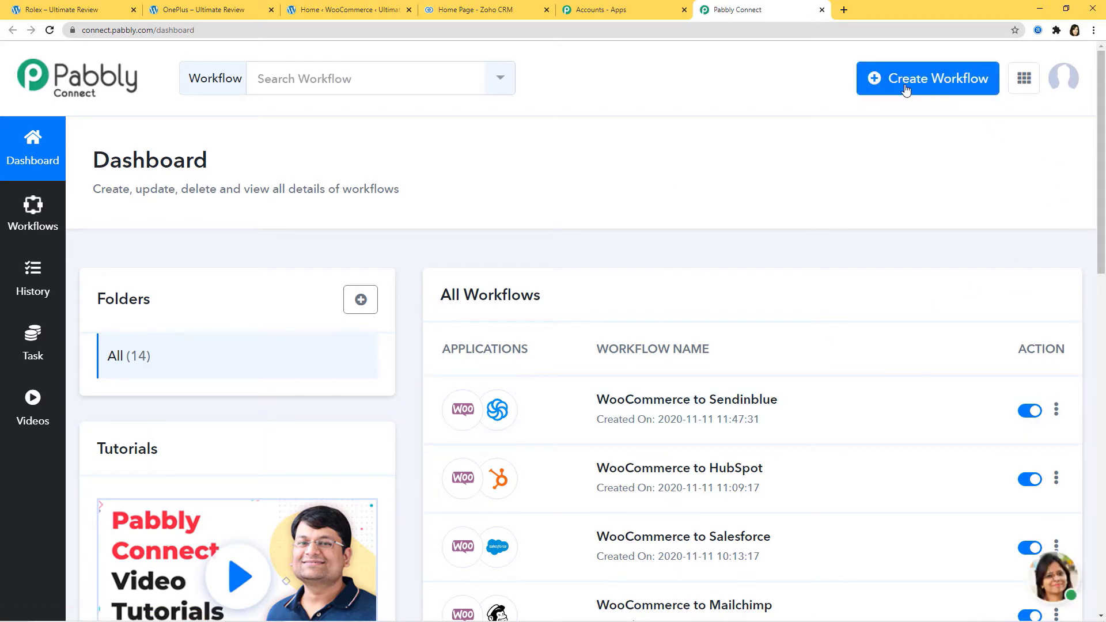
Create a new workflow named 'Shopify Integrations'.
left_click(933, 84)
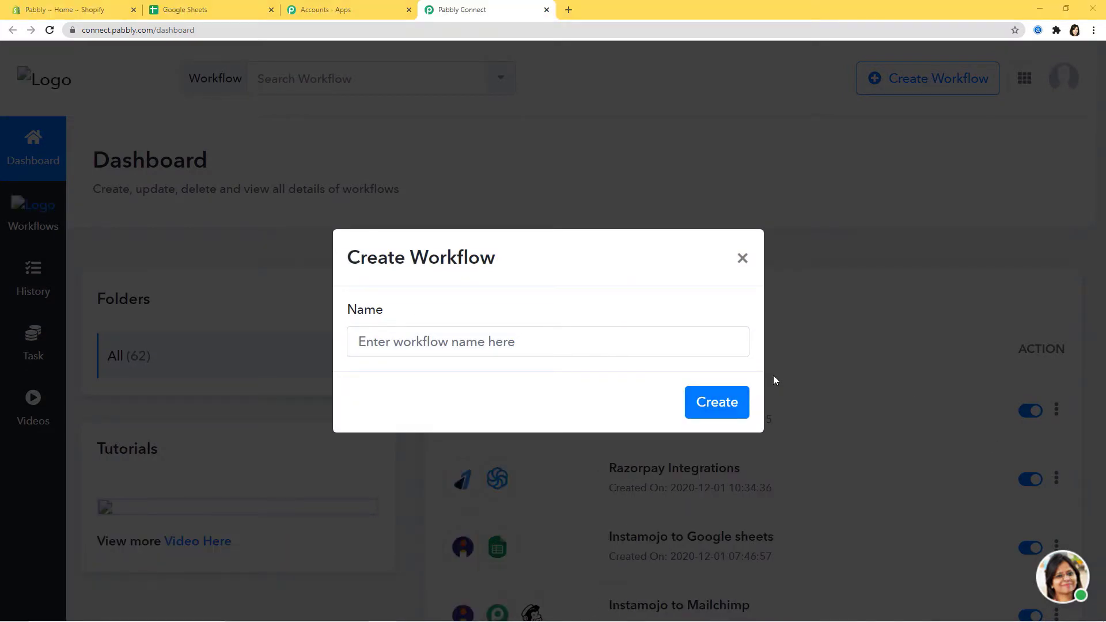
left_click(550, 341)
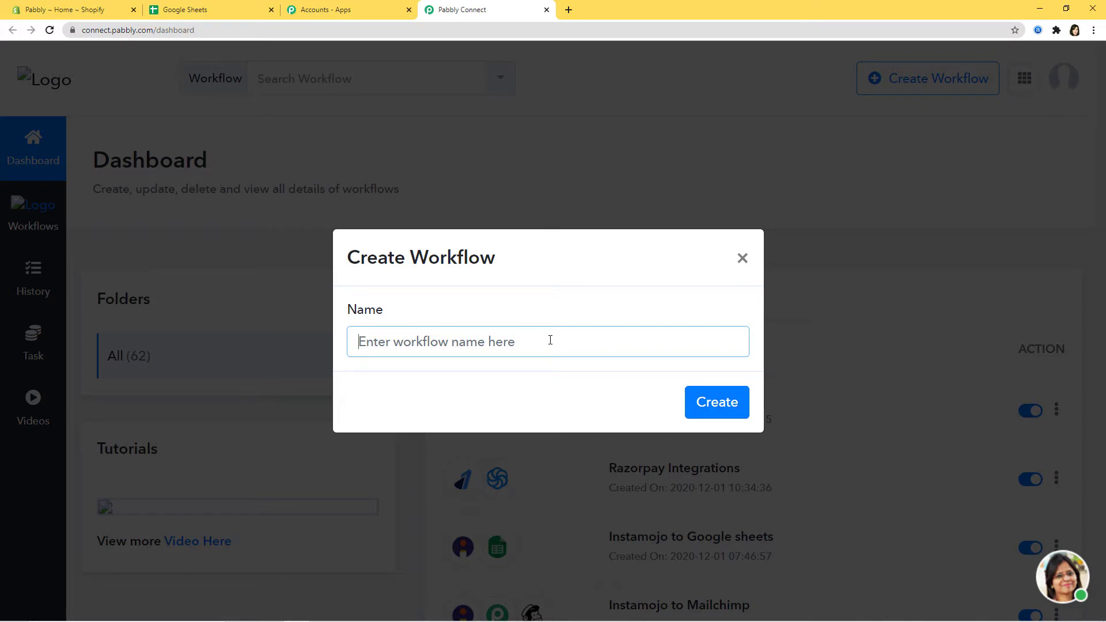
type("Shopify")
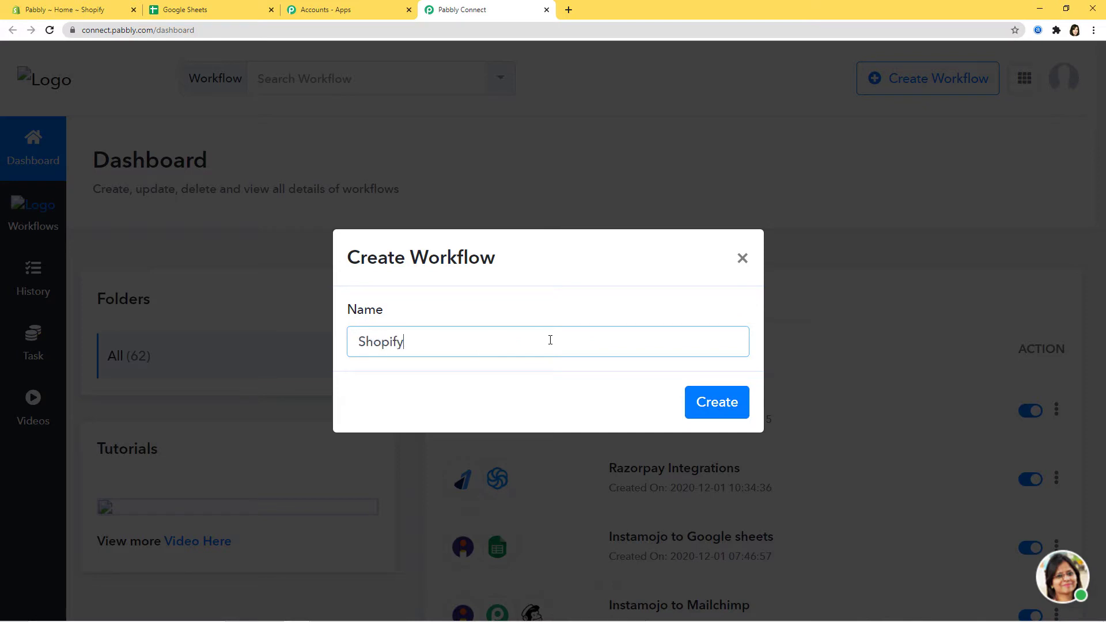
type(" Integrations")
left_click(714, 403)
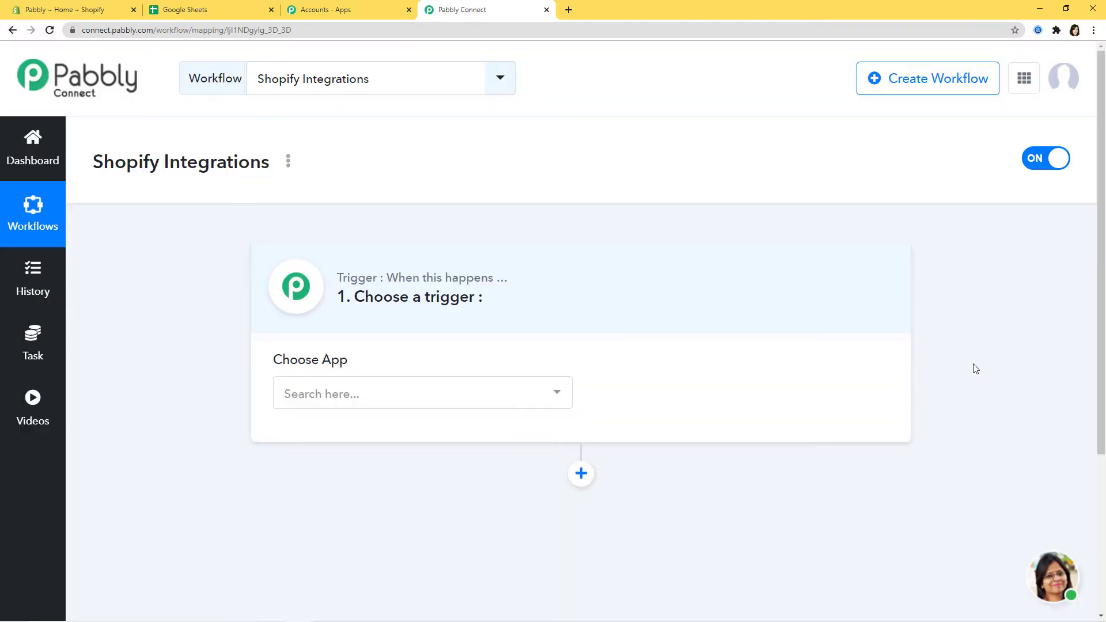
Choose Shopify as the trigger app and search the trigger events for 'new cu'.
left_click(429, 395)
type("Shopi")
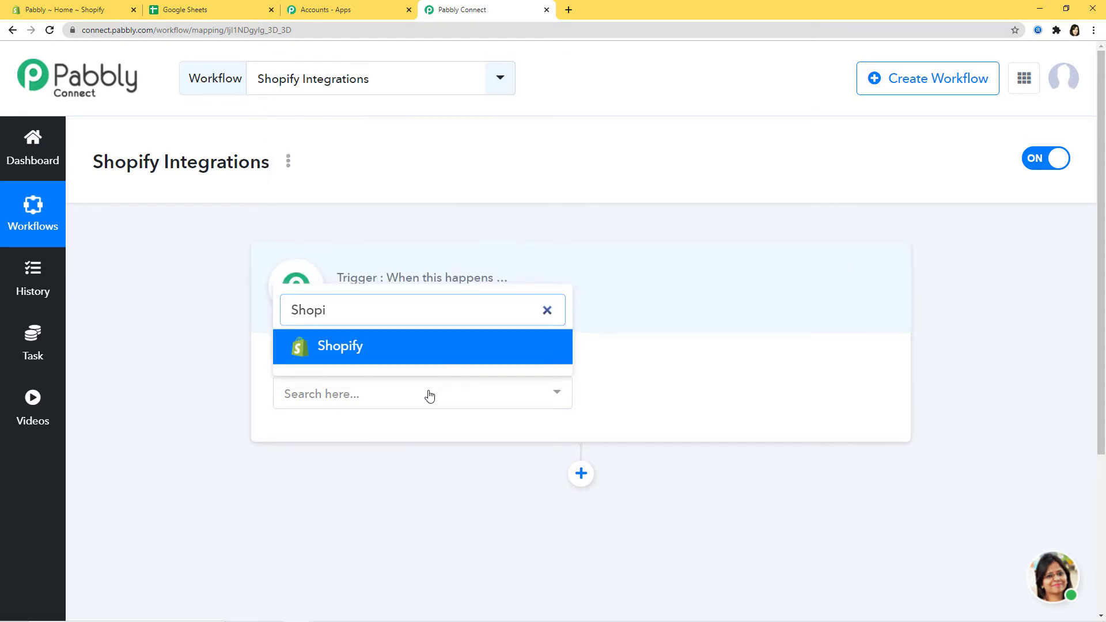
left_click(453, 346)
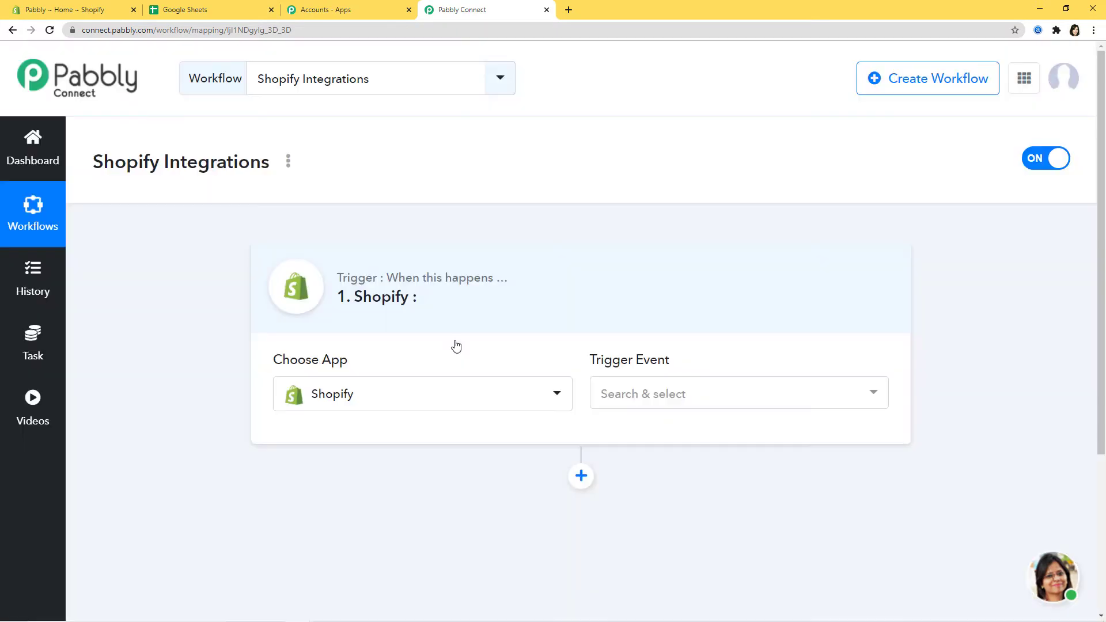
left_click(788, 398)
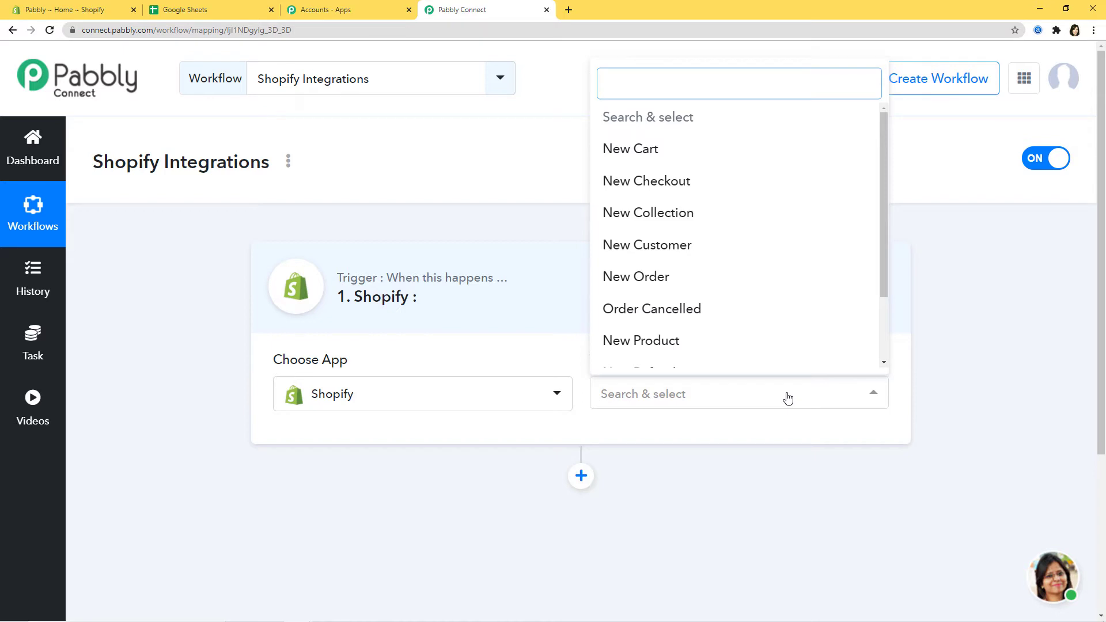
type("new")
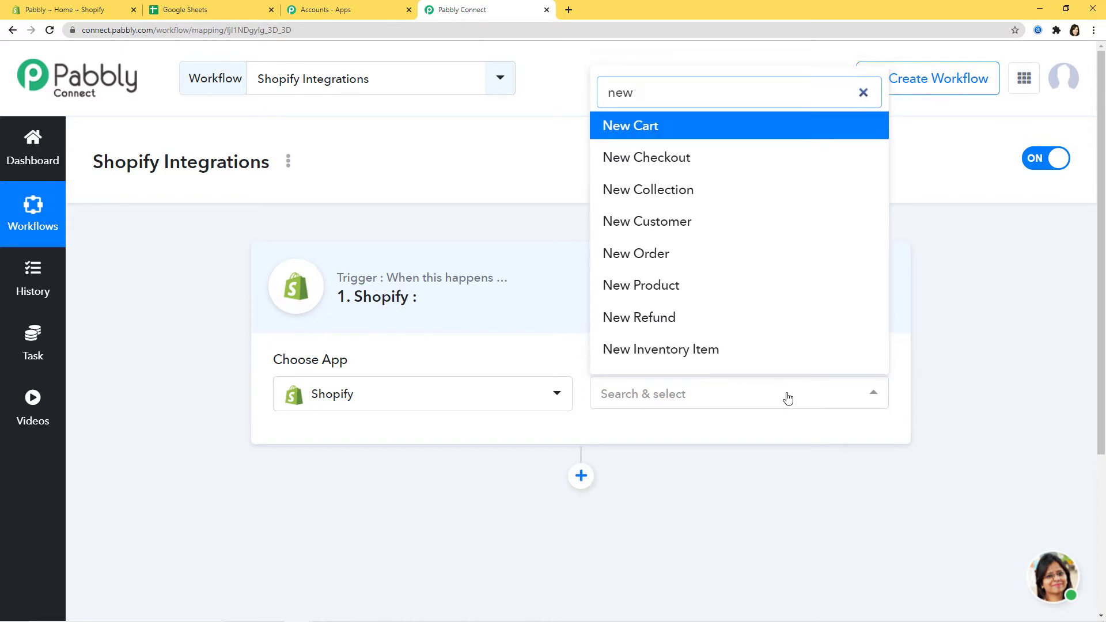
type(" cu")
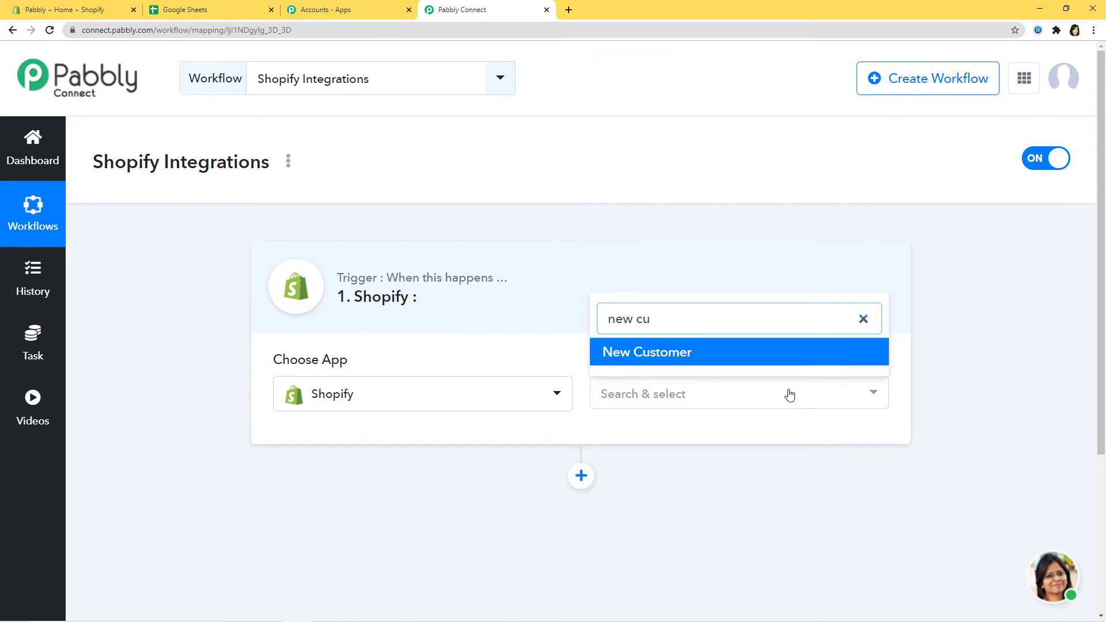
Set the trigger event to New Customer and scroll to the generated webhook URL.
left_click(667, 353)
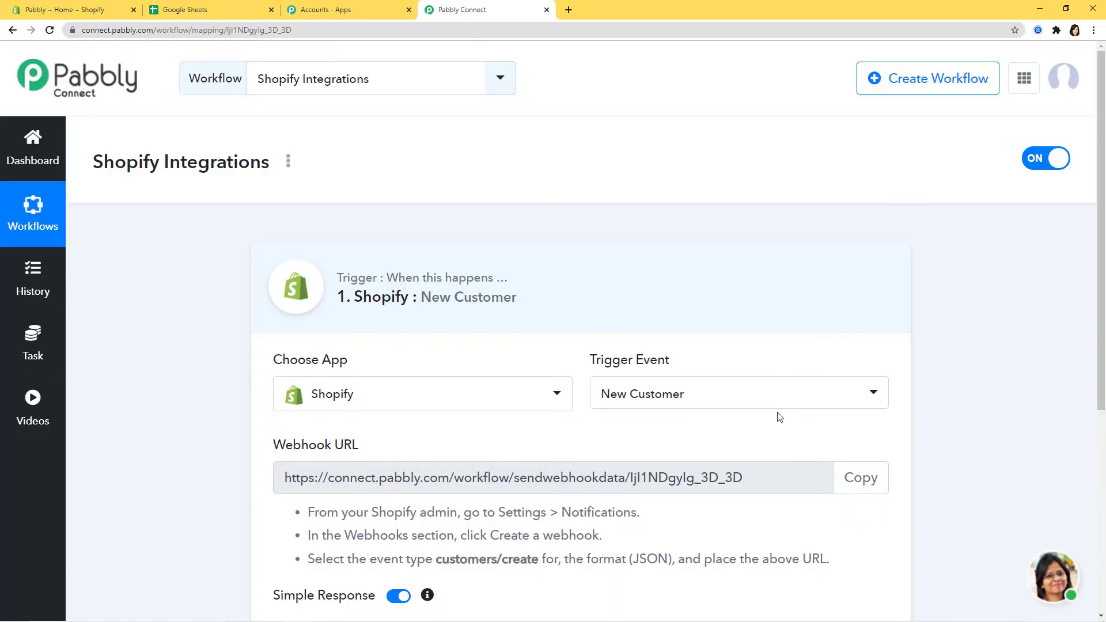
left_click(781, 395)
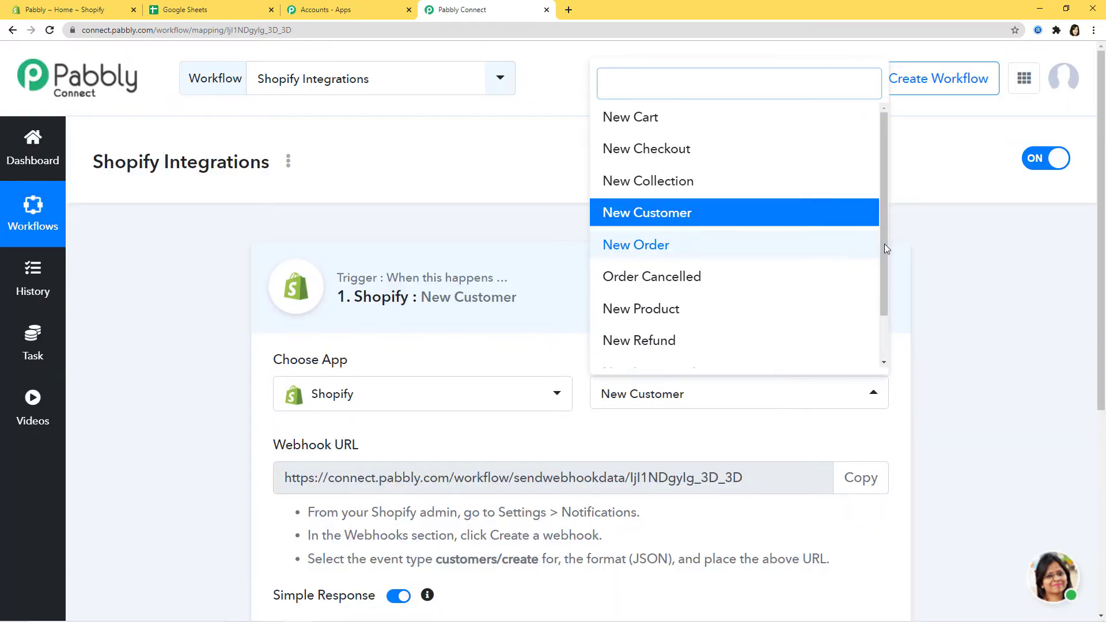
left_click_drag(885, 257, 895, 229)
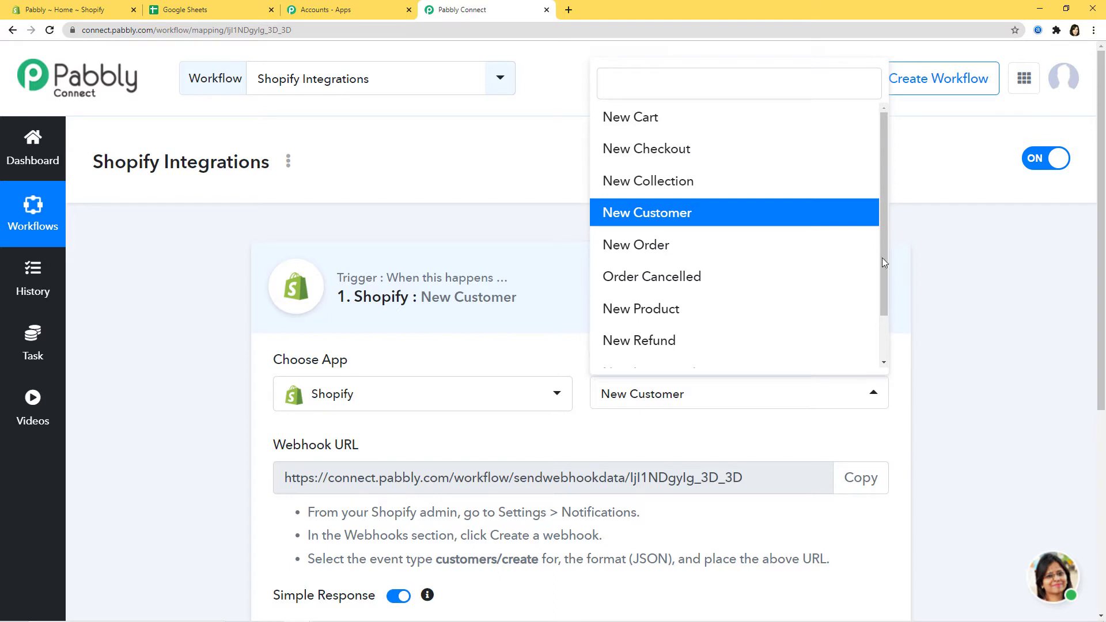
left_click(766, 426)
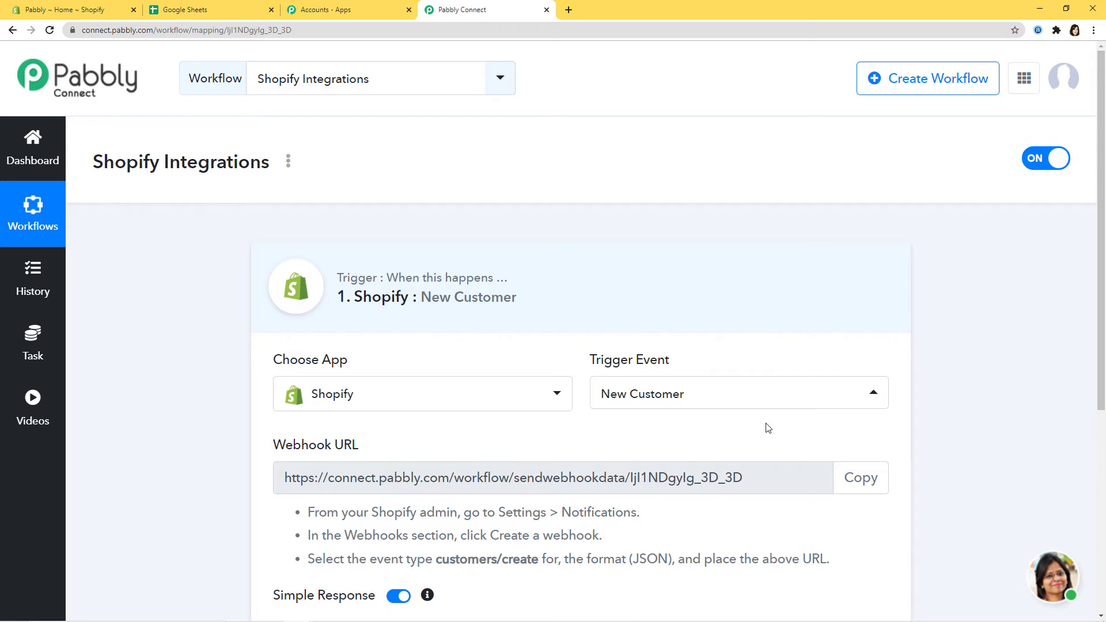
scroll(755, 422, "down", 2)
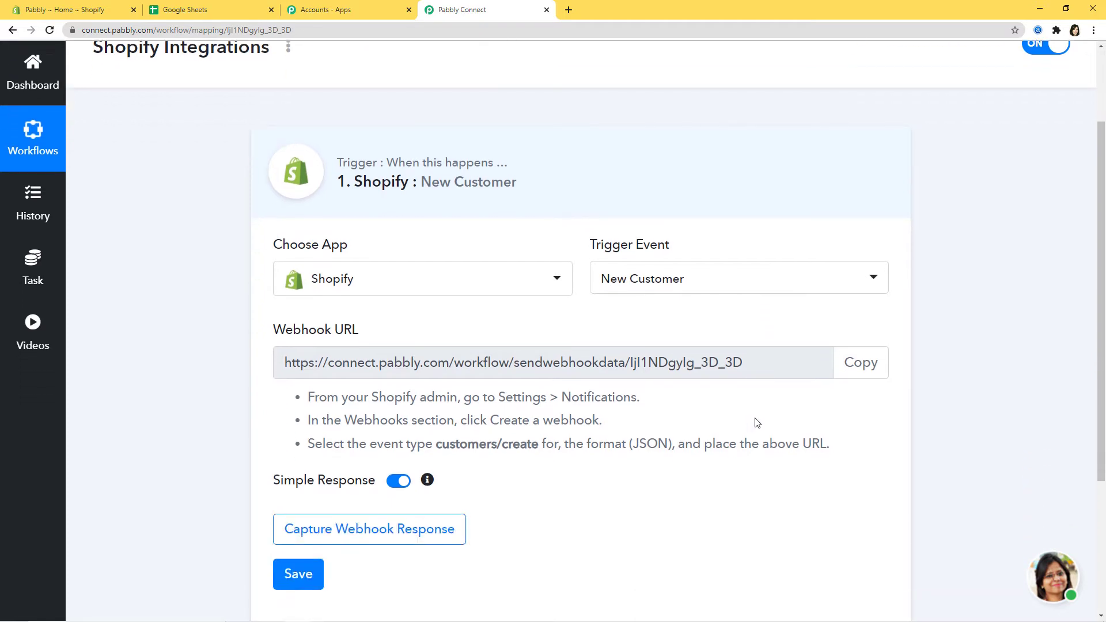
Review the webhook URL and Shopify setup instructions, then copy the webhook URL.
left_click_drag(260, 339, 387, 340)
left_click(410, 336)
left_click_drag(290, 363, 701, 369)
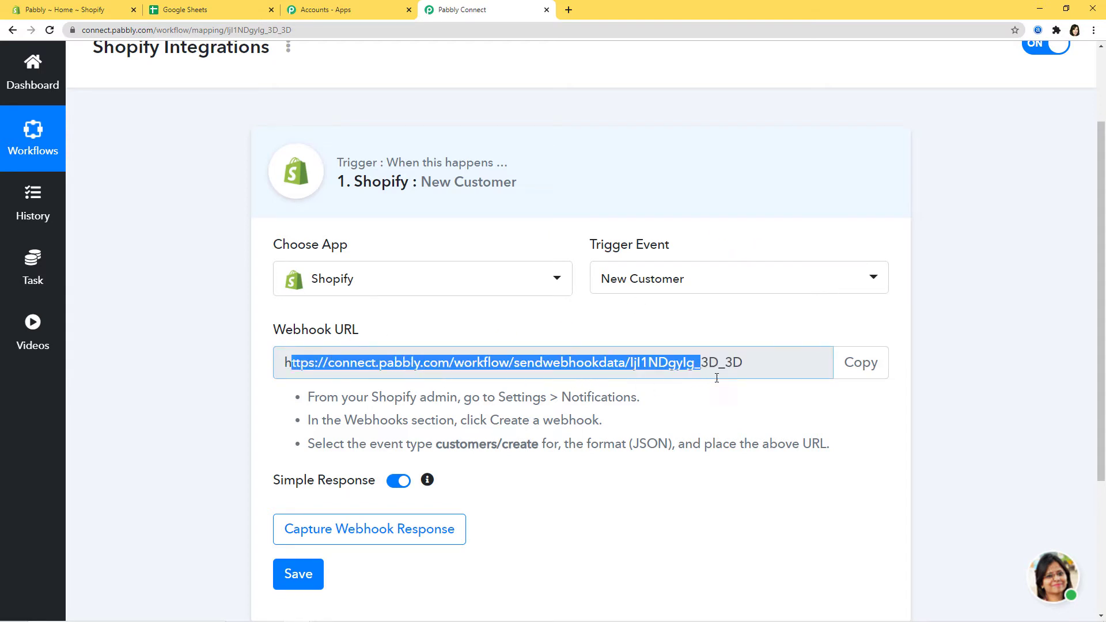
left_click(752, 400)
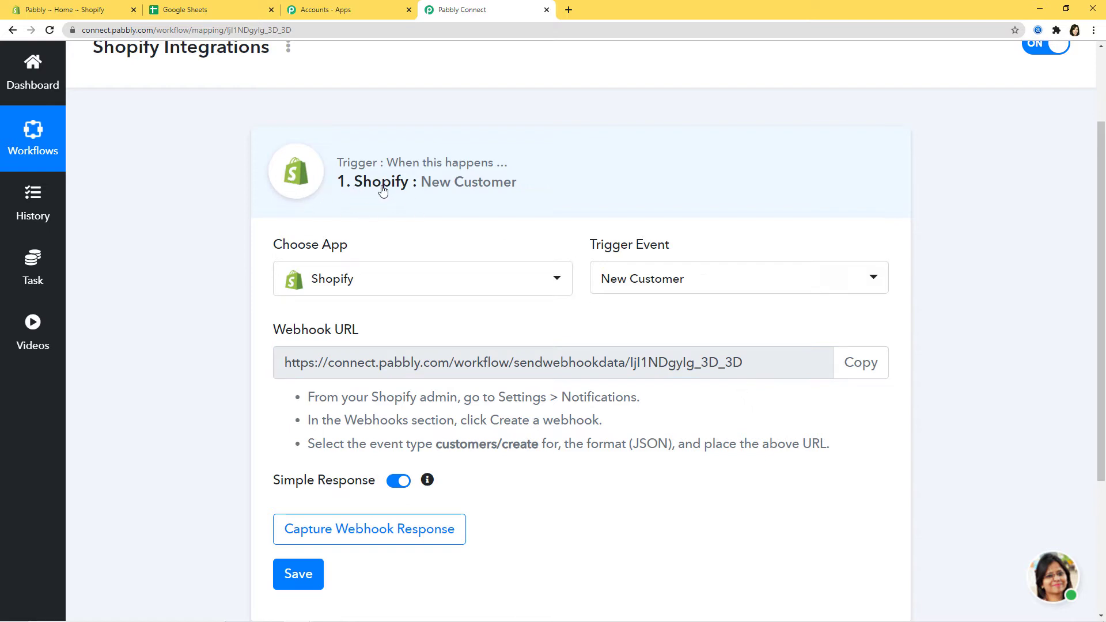
left_click_drag(307, 401, 854, 457)
left_click(858, 456)
left_click(863, 373)
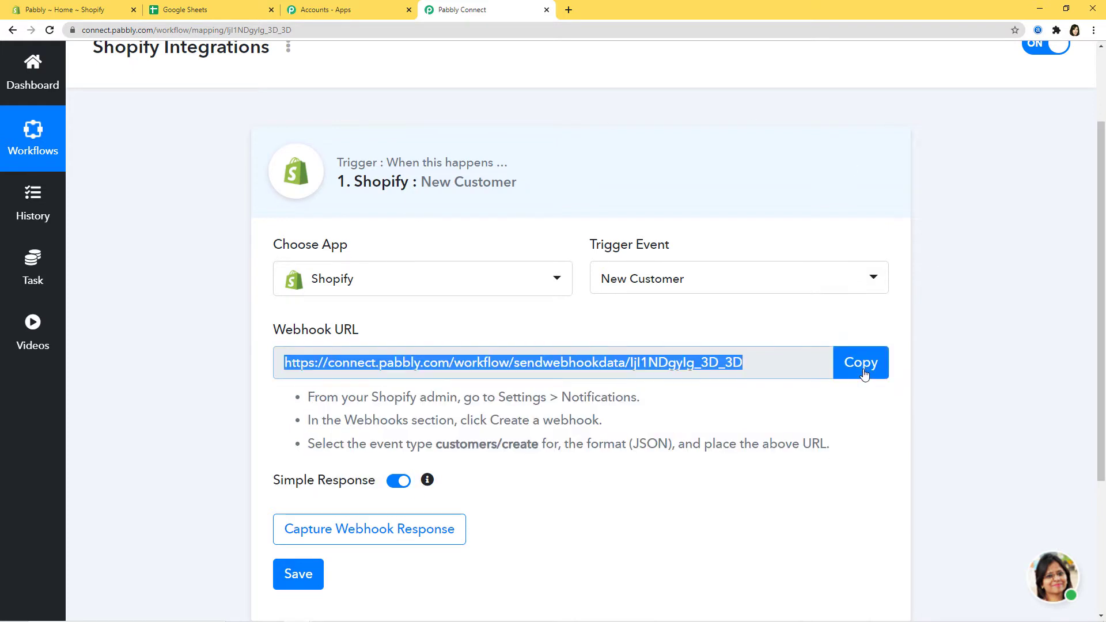
left_click(56, 12)
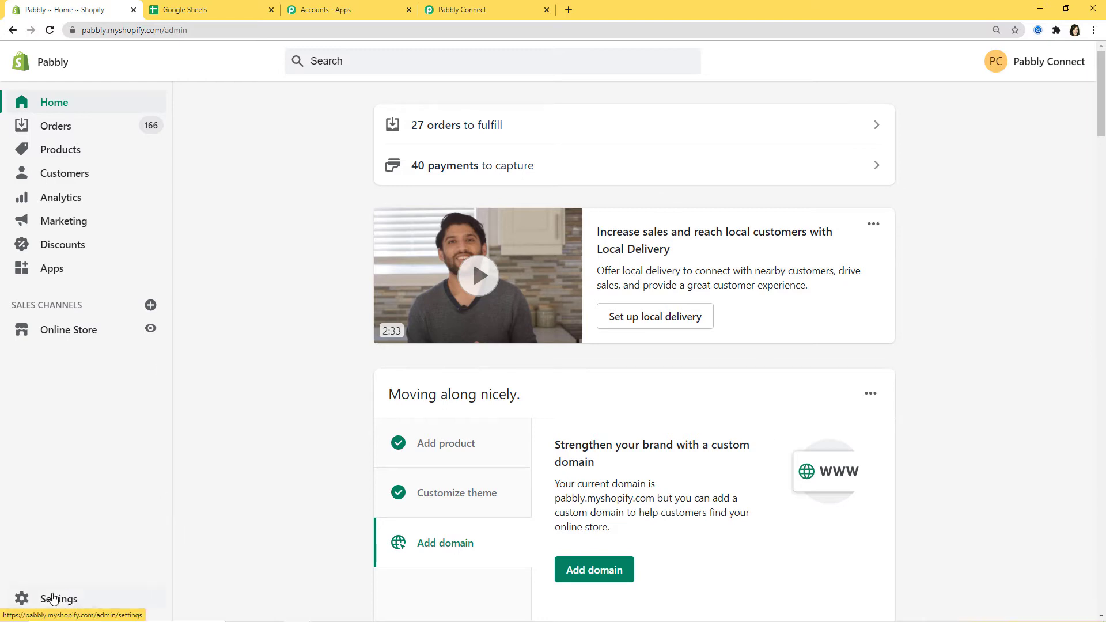
In Settings > Notifications, start creating a new webhook from the Webhooks section.
left_click(53, 599)
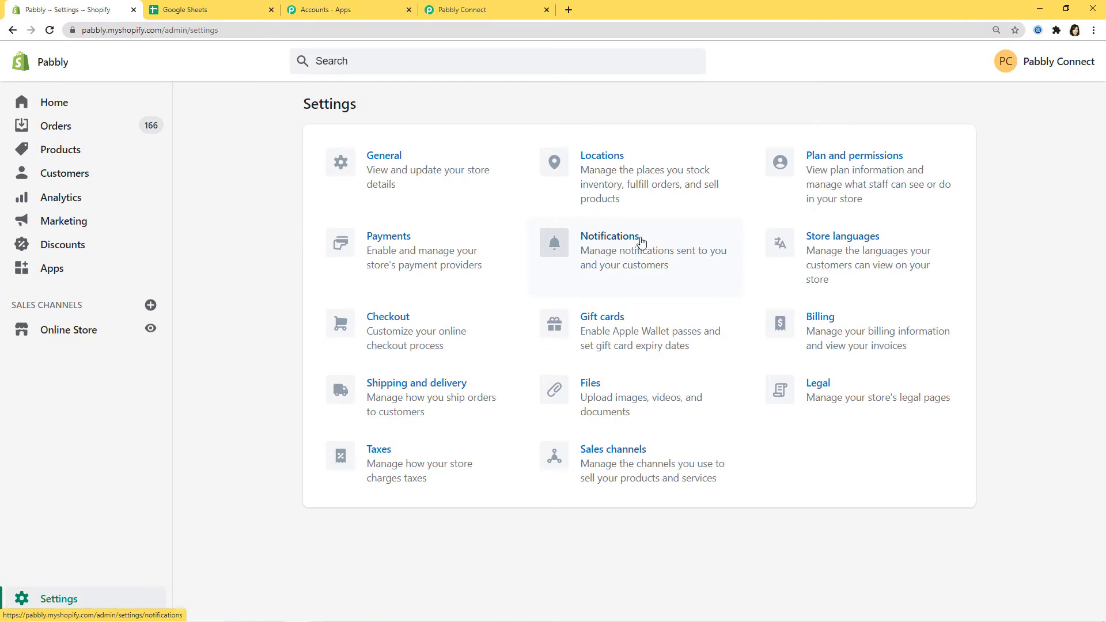
left_click(626, 249)
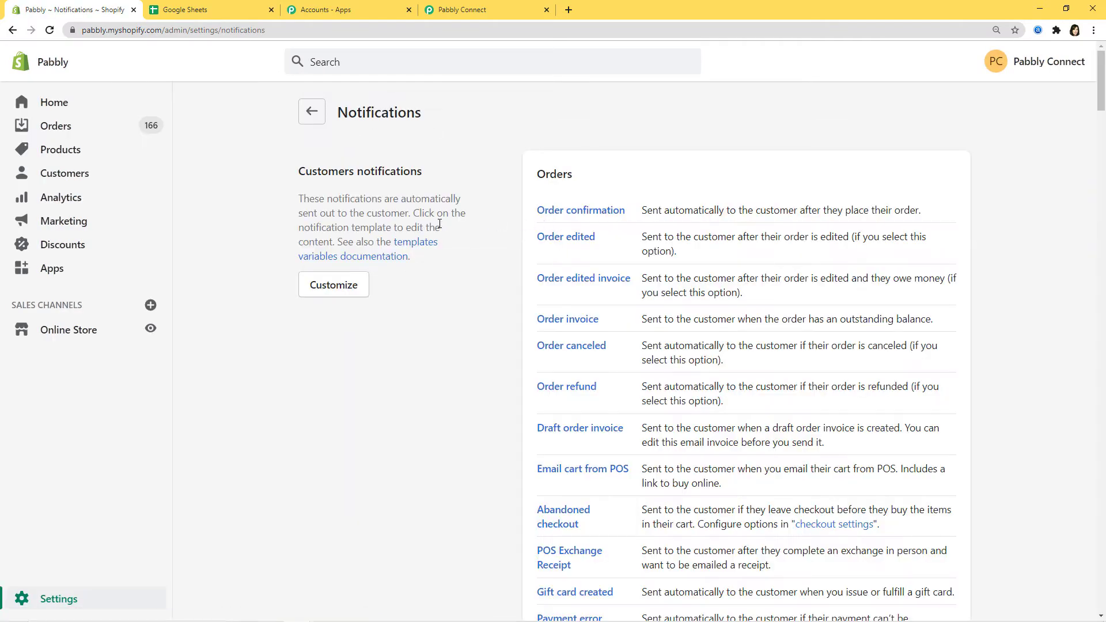
scroll(439, 224, "down", 2)
scroll(439, 223, "down", 20)
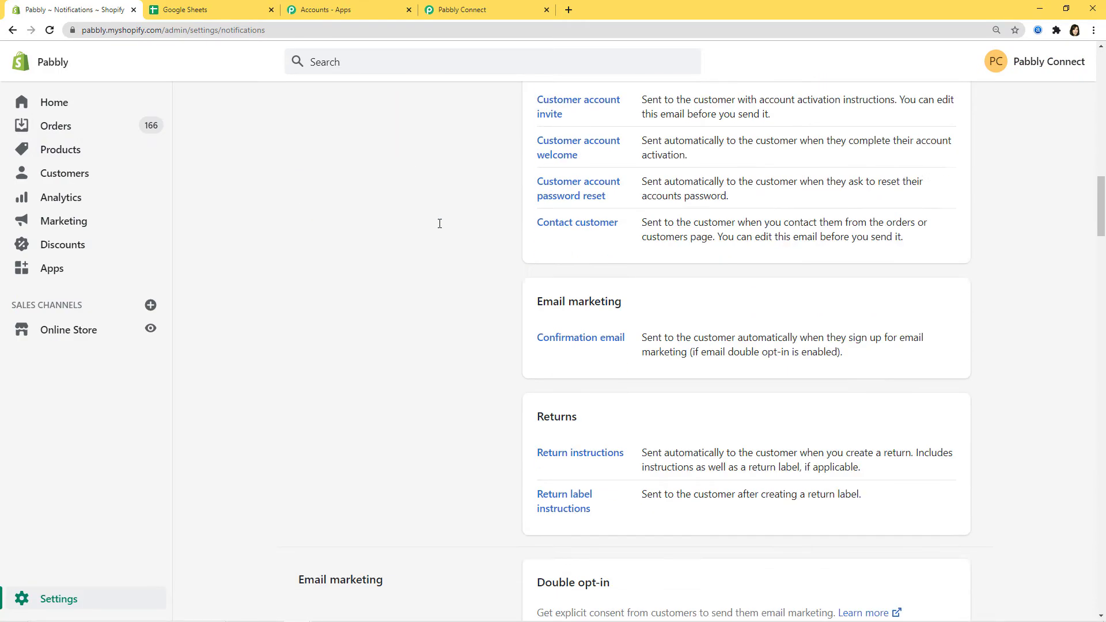
scroll(440, 224, "down", 12)
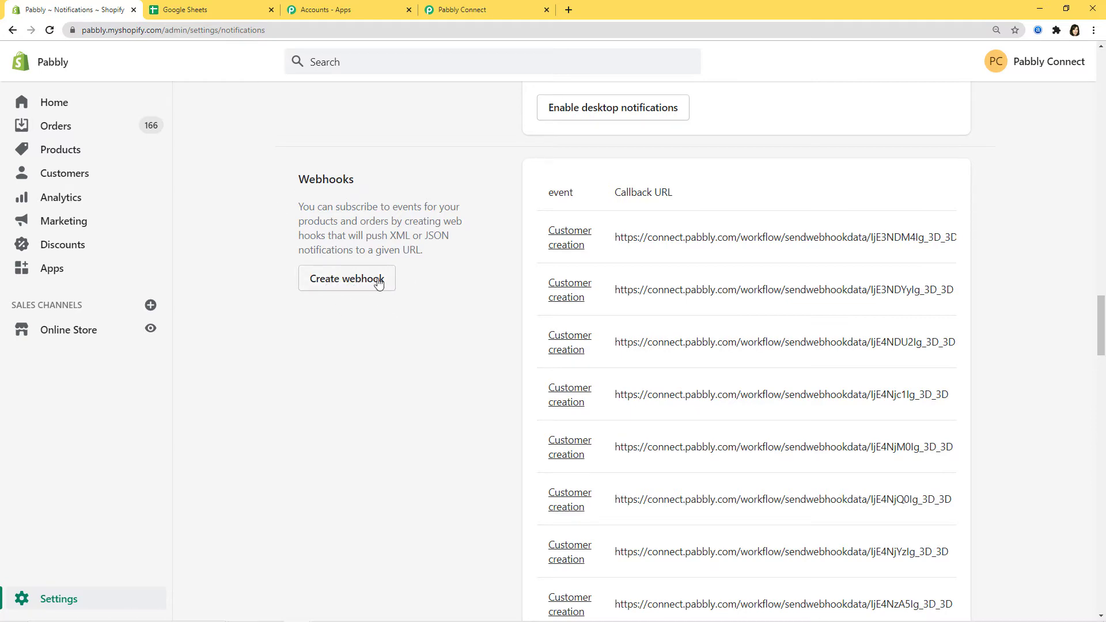
left_click(357, 279)
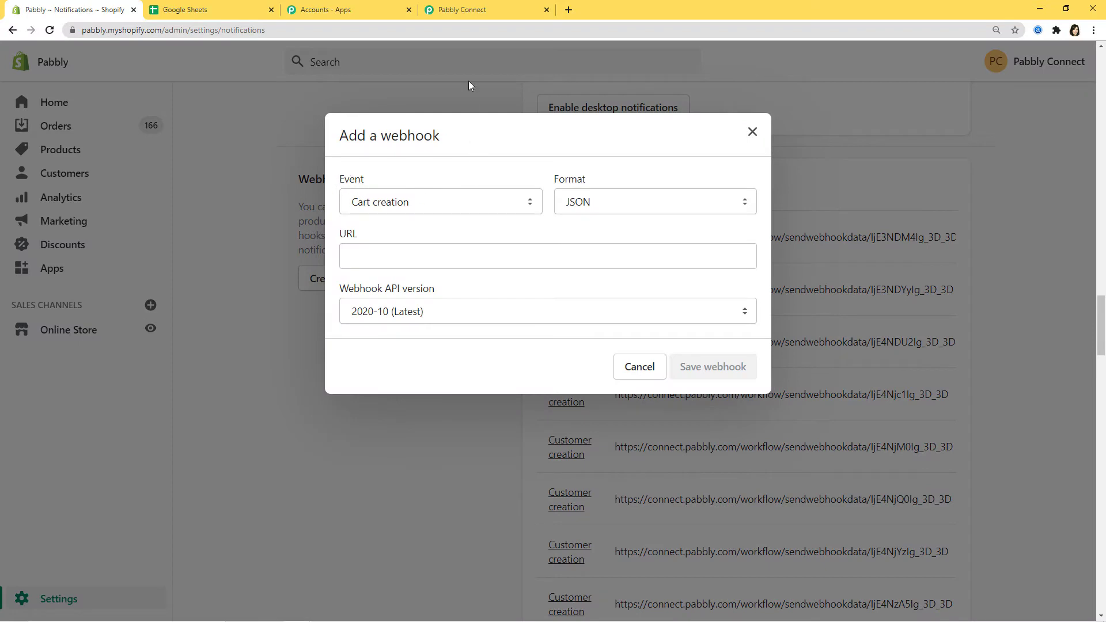
Save a Customer creation webhook whose URL is the pasted Pabbly Connect webhook URL.
left_click(482, 8)
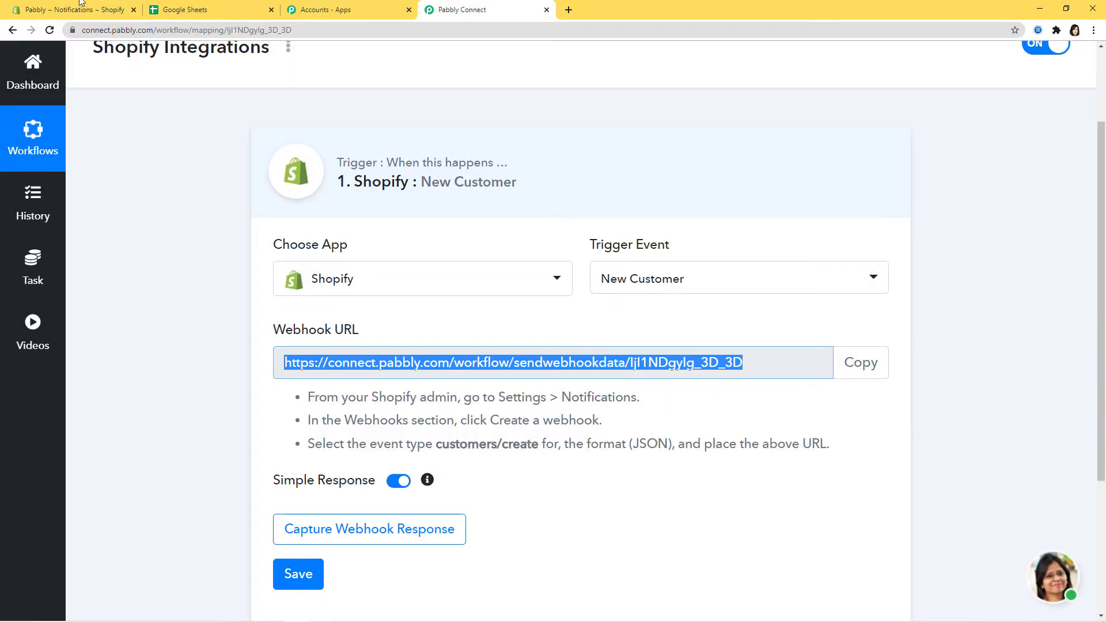
left_click(48, 10)
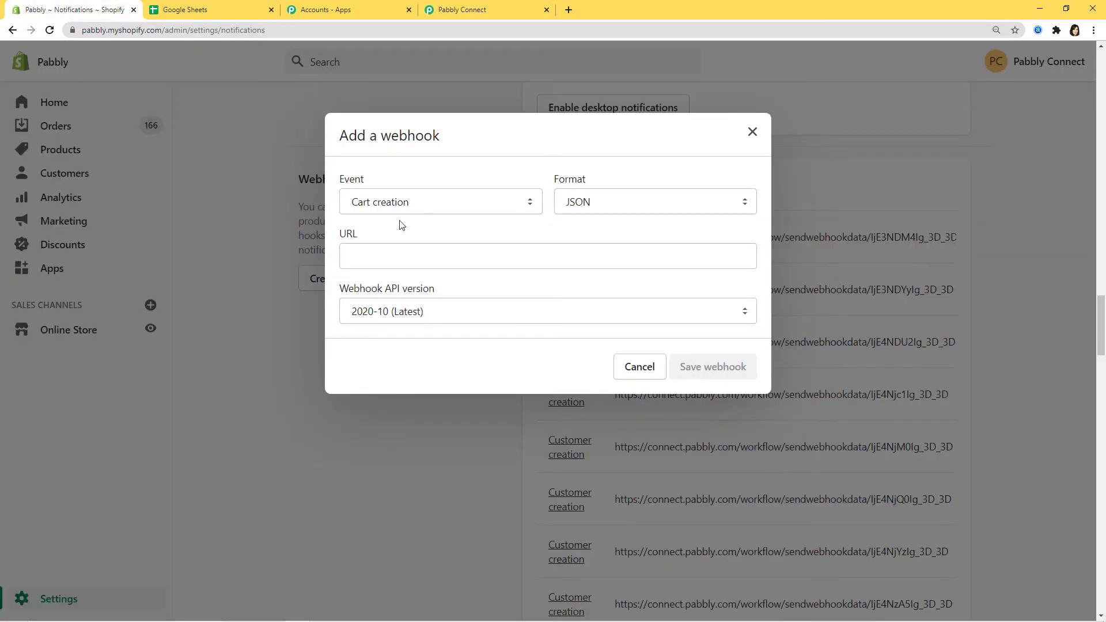
left_click(530, 206)
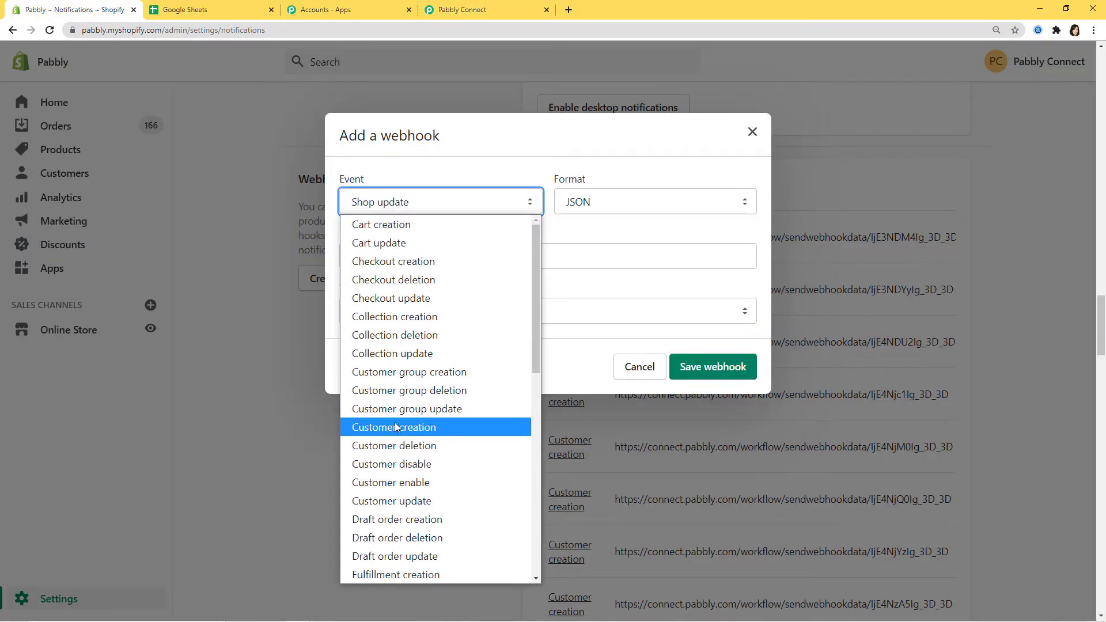
left_click(427, 432)
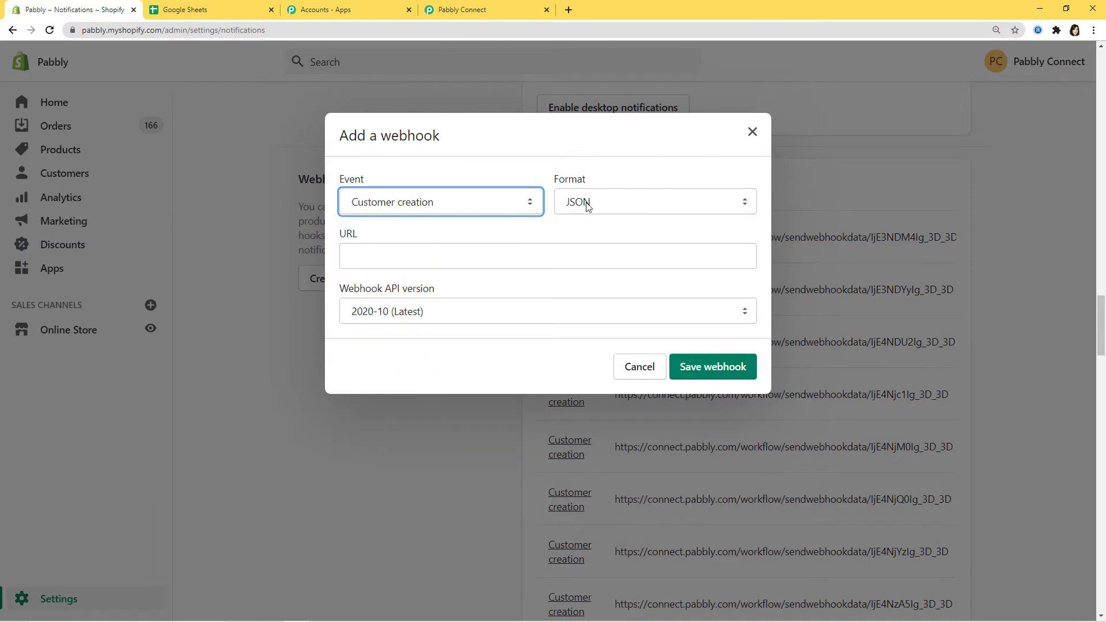
left_click(359, 260)
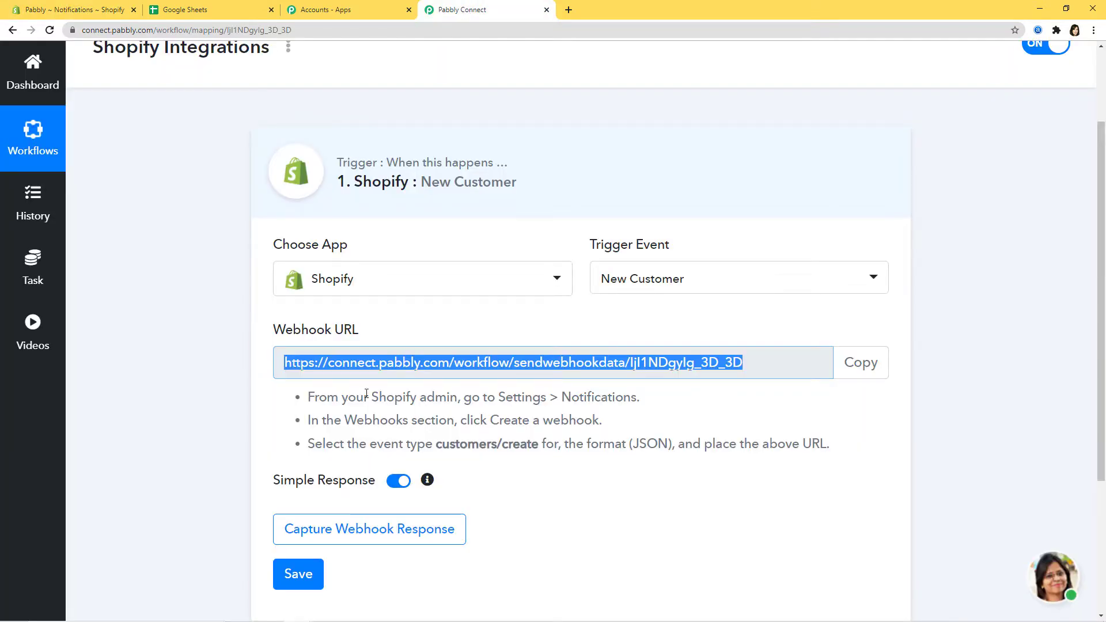
left_click(69, 9)
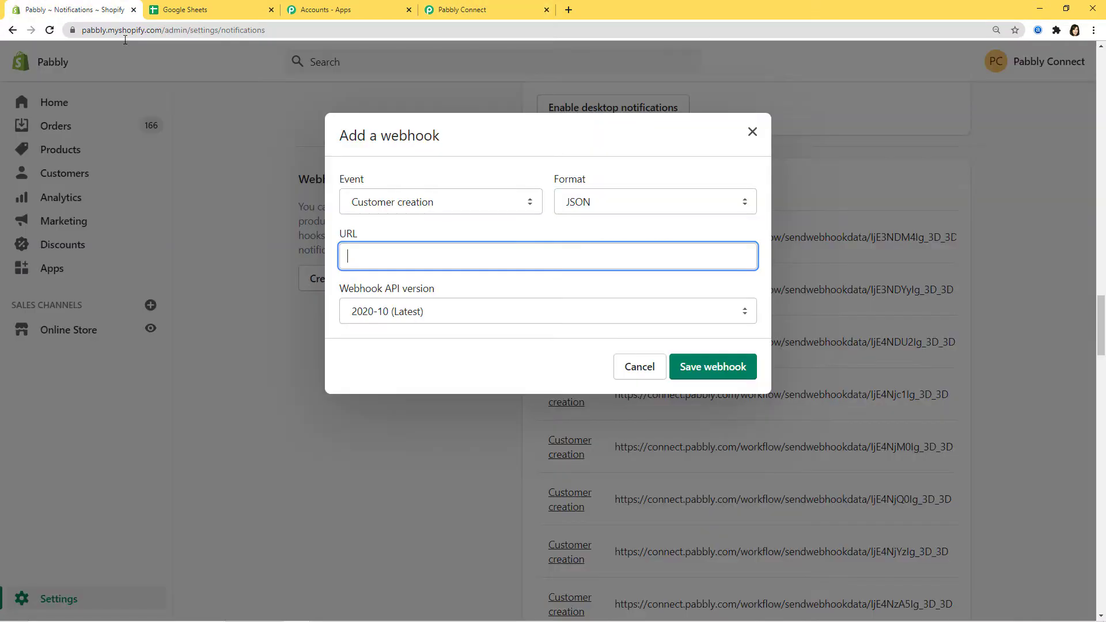
key("ctrl+v")
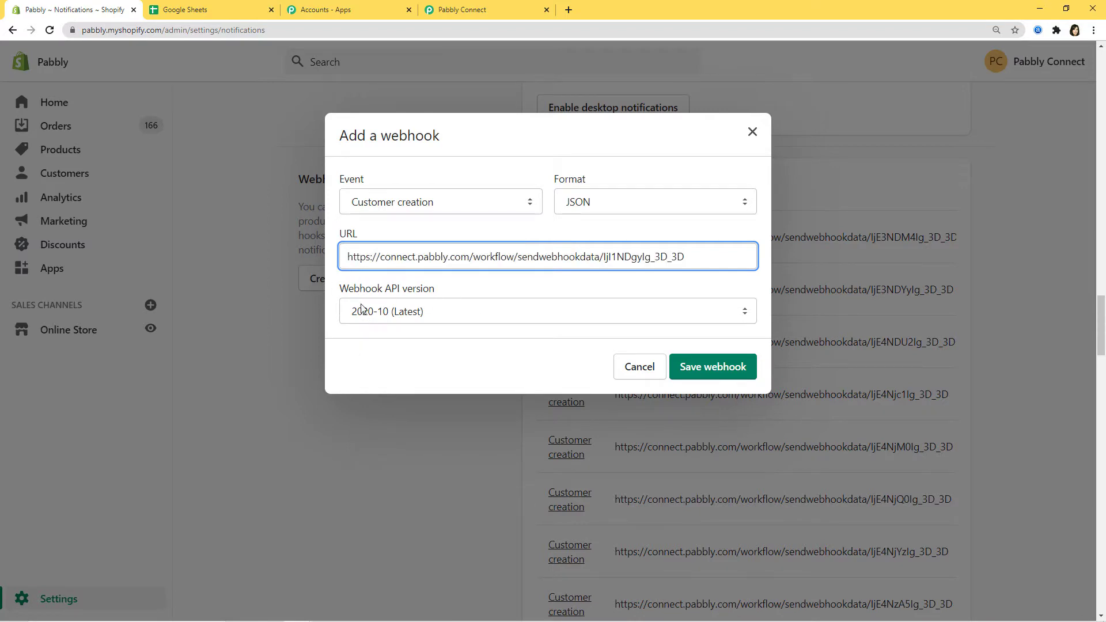
left_click(715, 373)
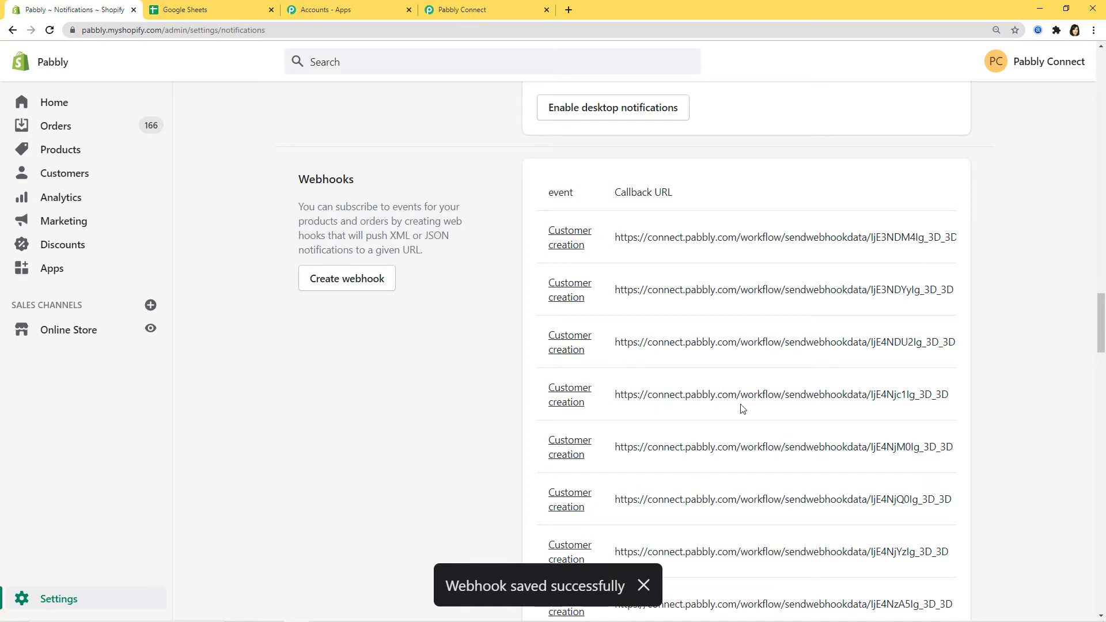
Back in Pabbly Connect, start capturing the webhook response from Shopify.
left_click(488, 10)
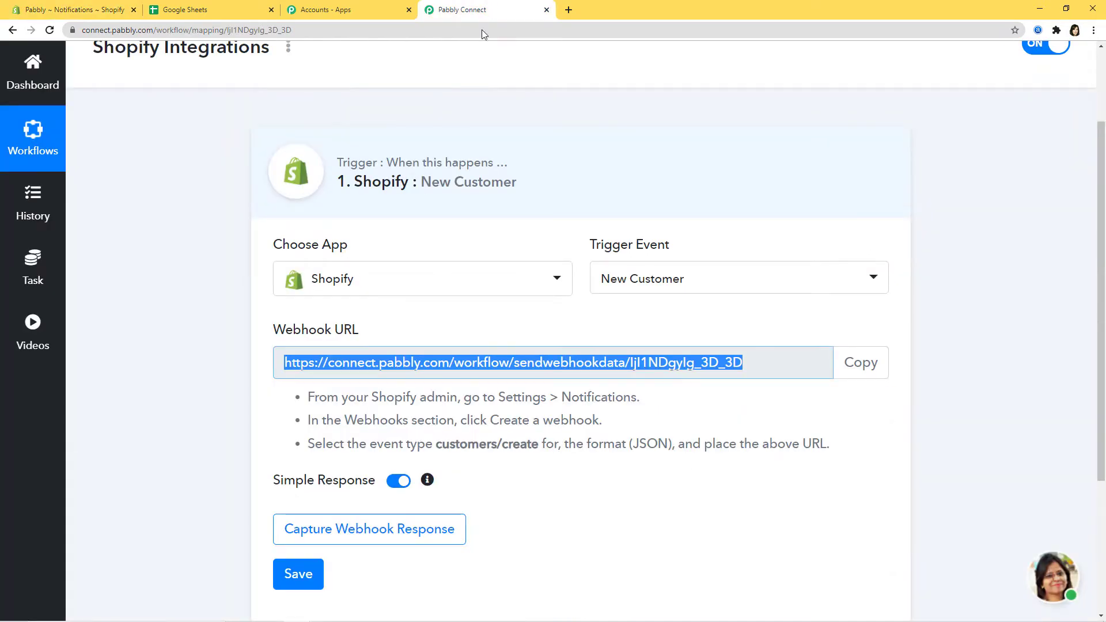
scroll(669, 529, "down", 2)
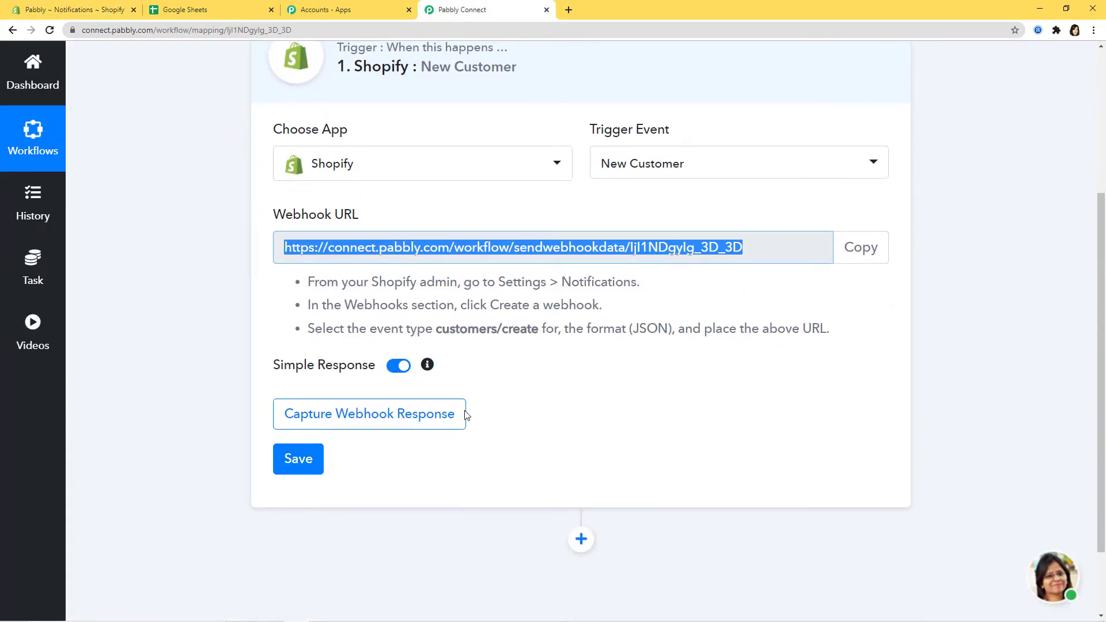
left_click(403, 420)
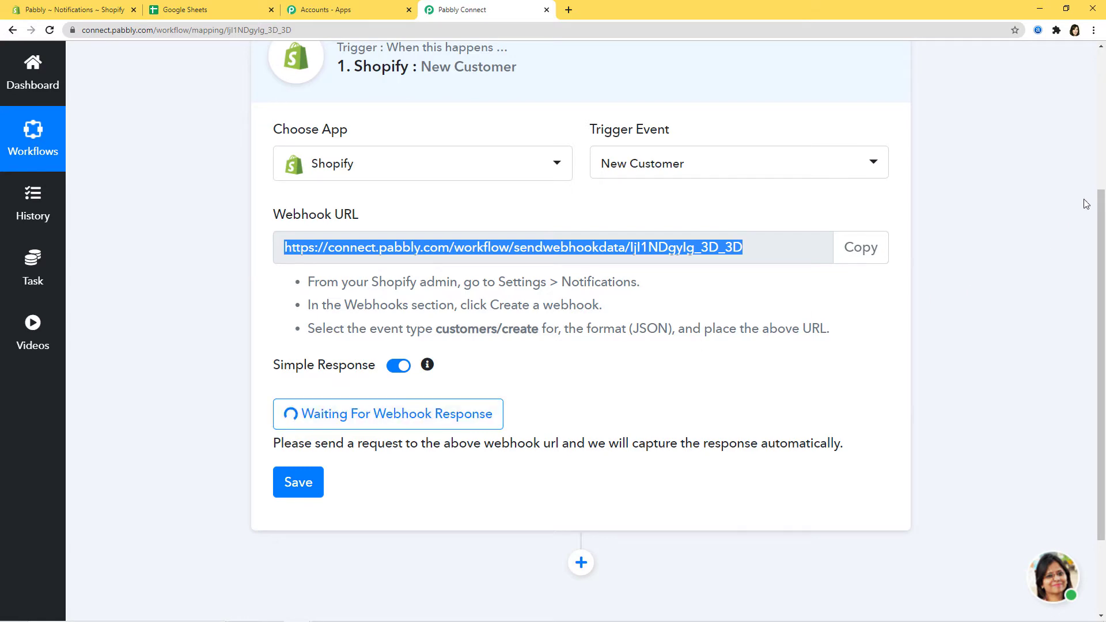
Open the online store in a new tab and go to its Create Account page.
left_click(62, 8)
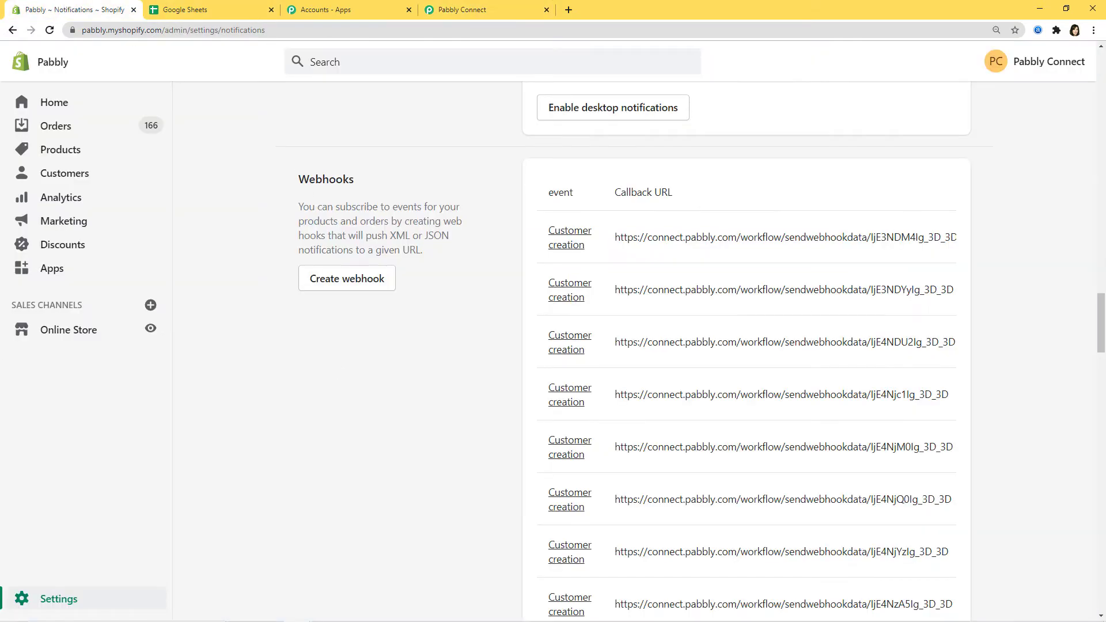
right_click(148, 332)
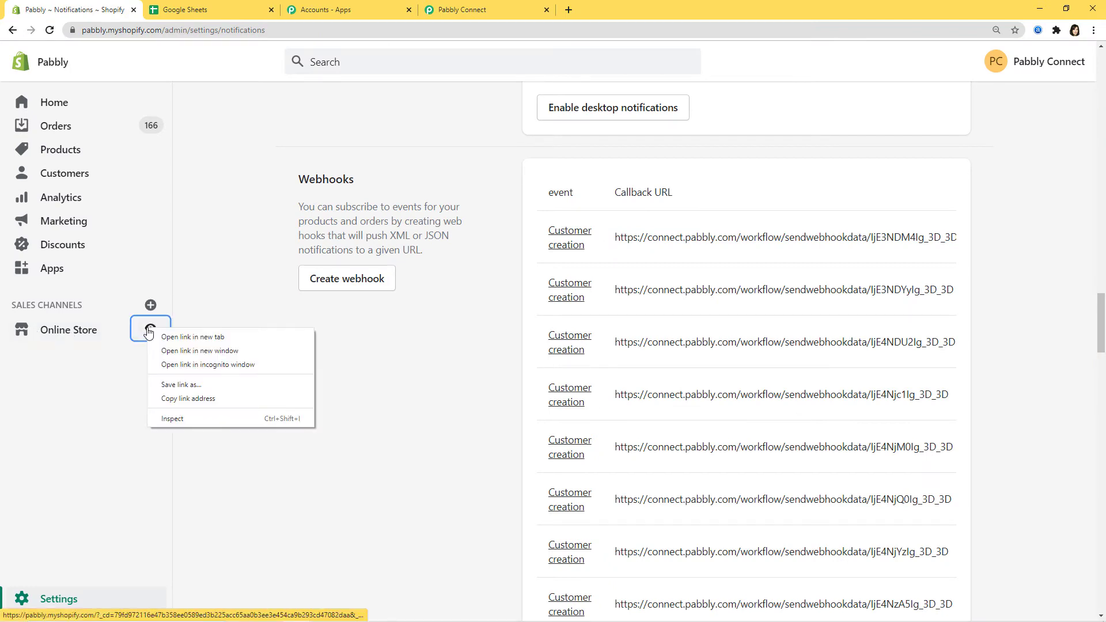
left_click(170, 336)
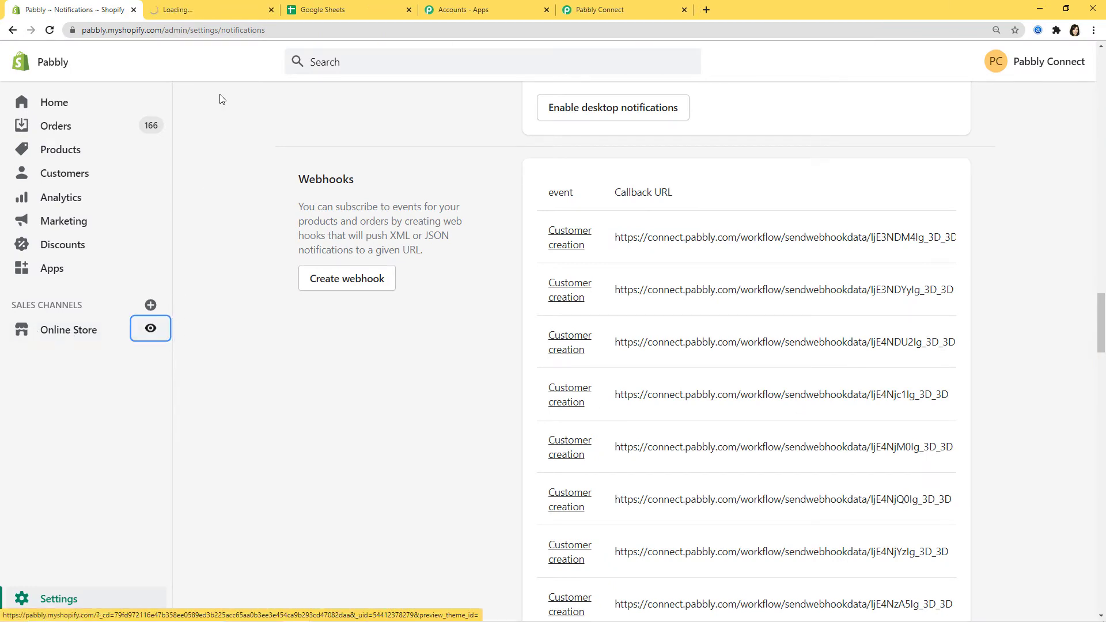
left_click(226, 8)
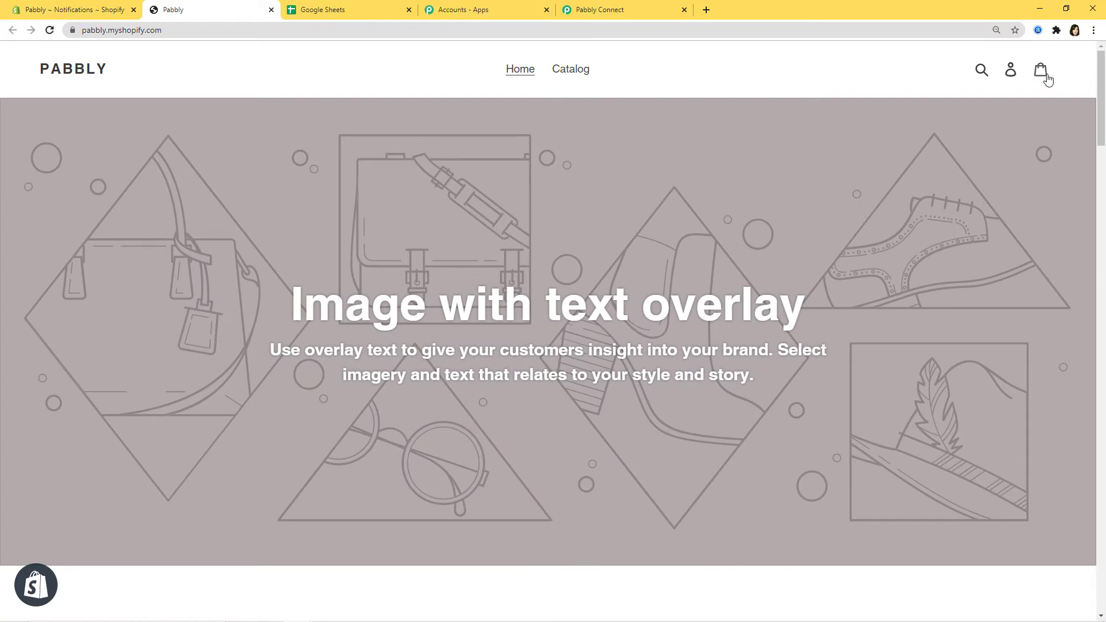
left_click(1011, 71)
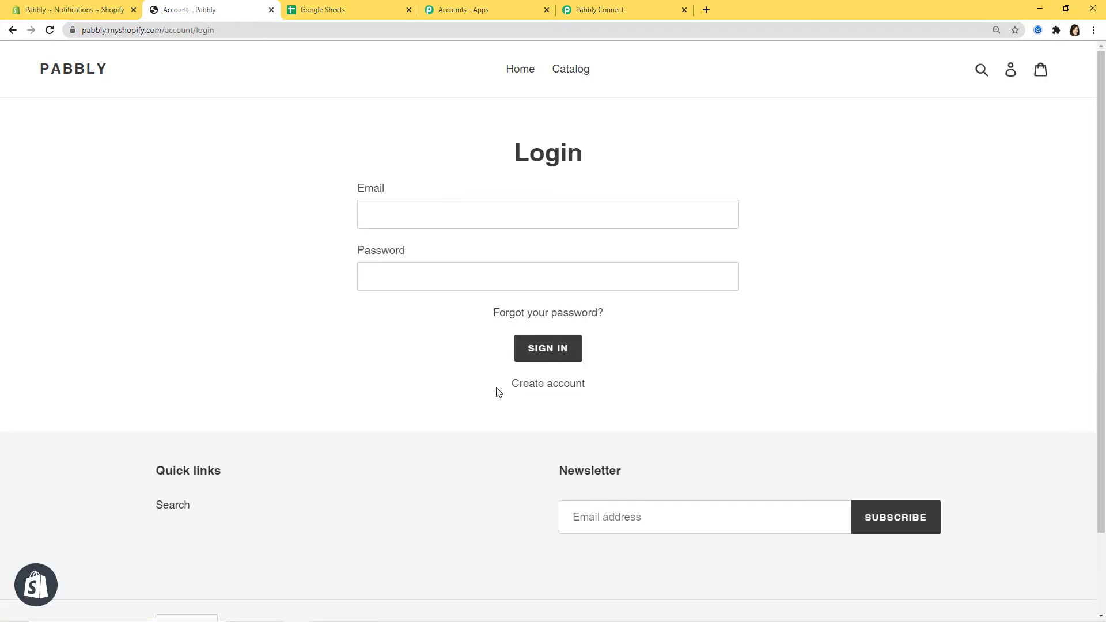
left_click(530, 390)
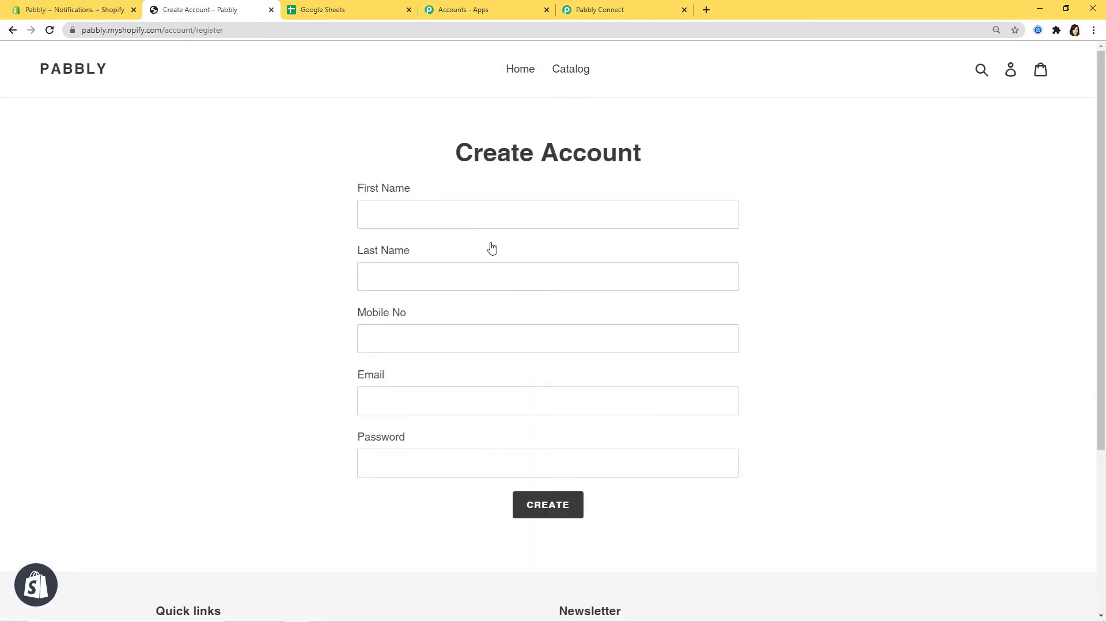
Fill in the customer's first and last name, mobile number, email and password.
left_click(473, 212)
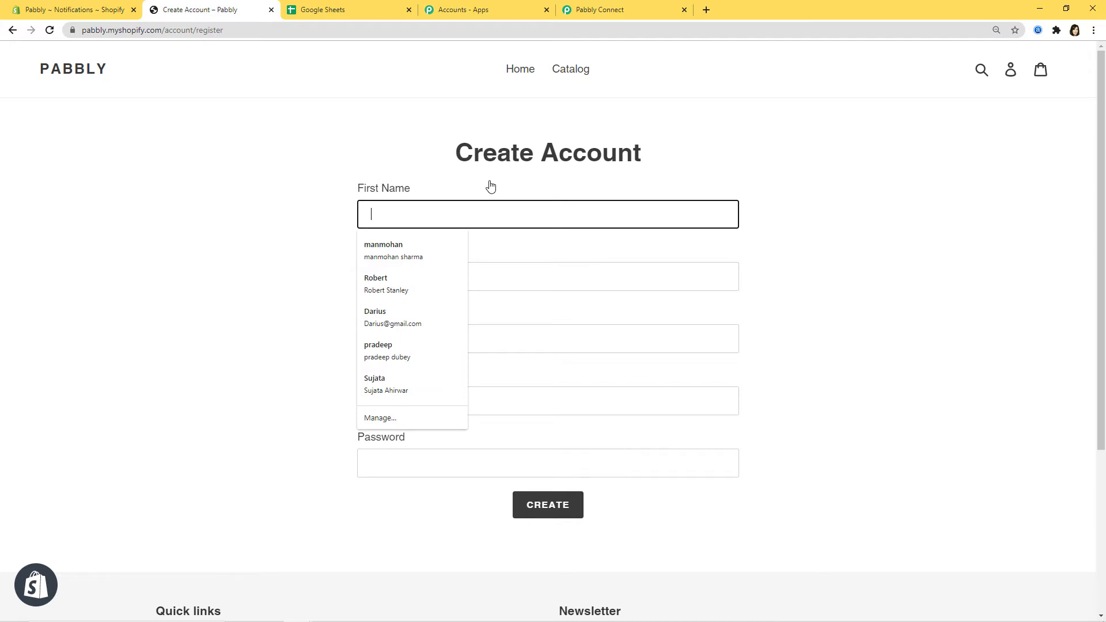
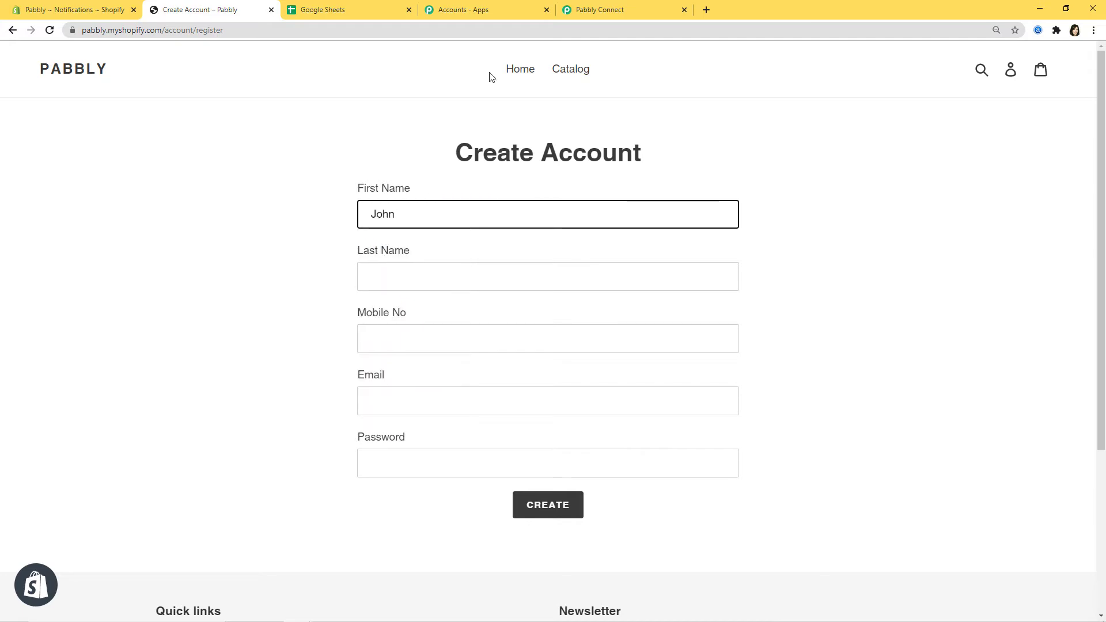
left_click(502, 273)
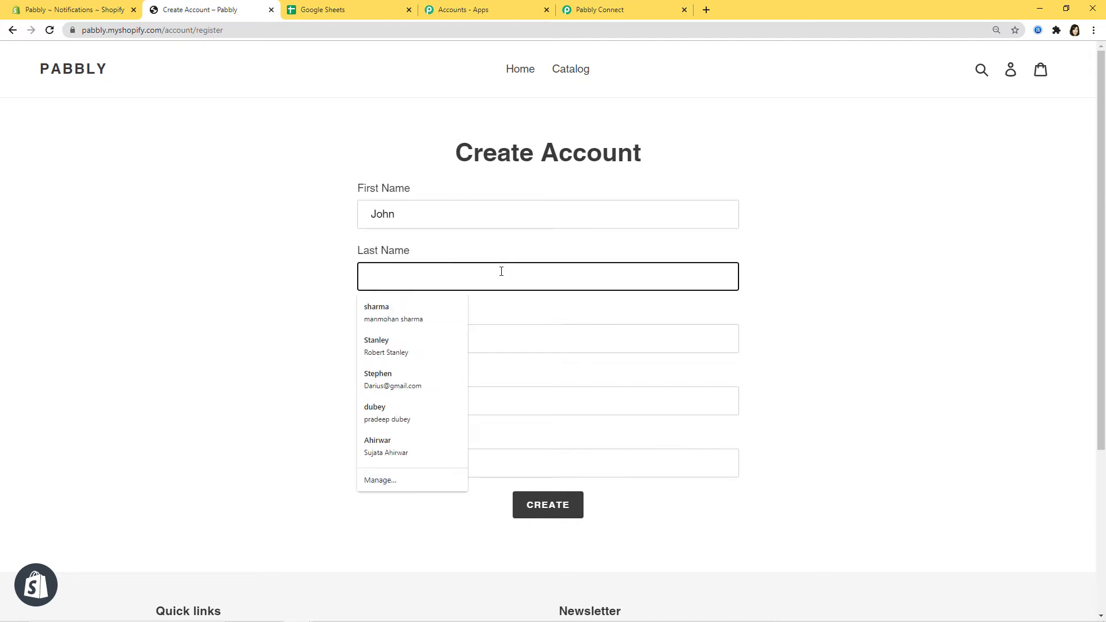
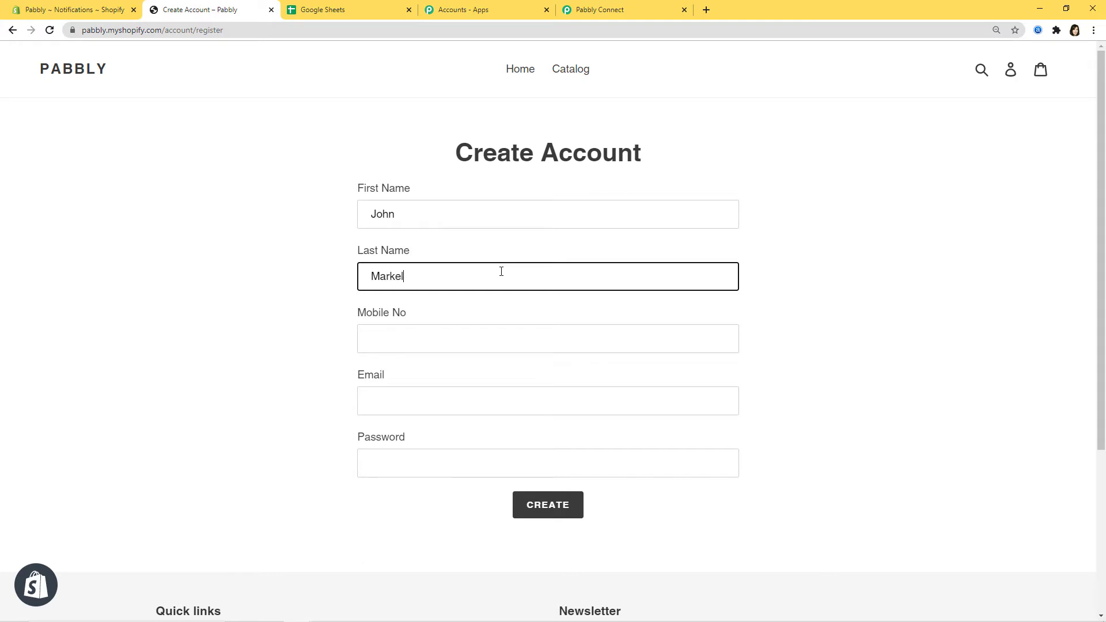
left_click(518, 338)
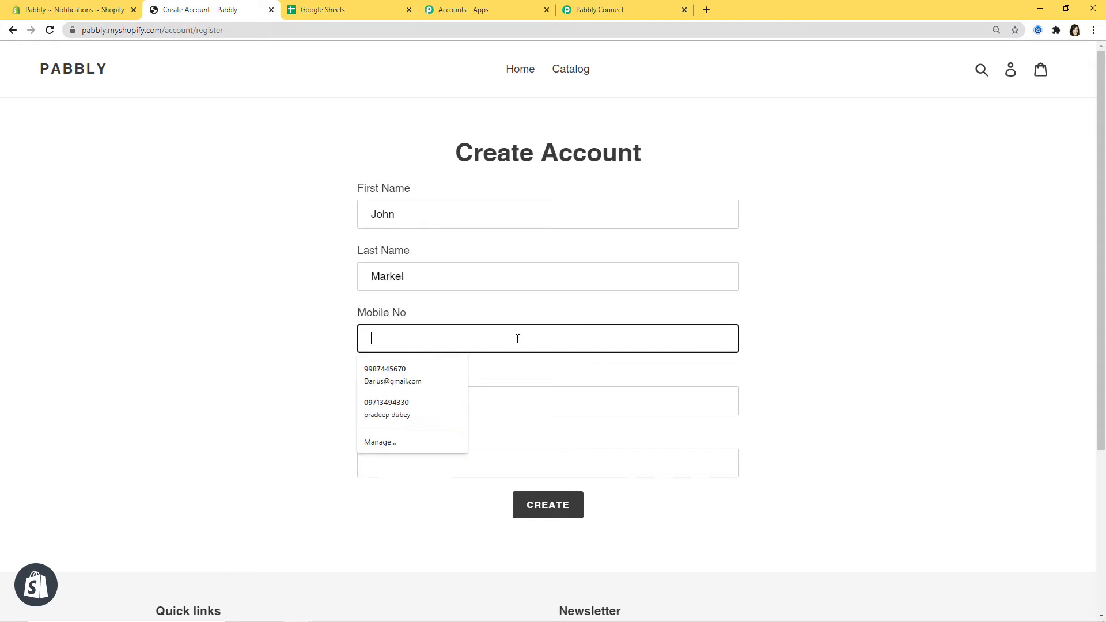
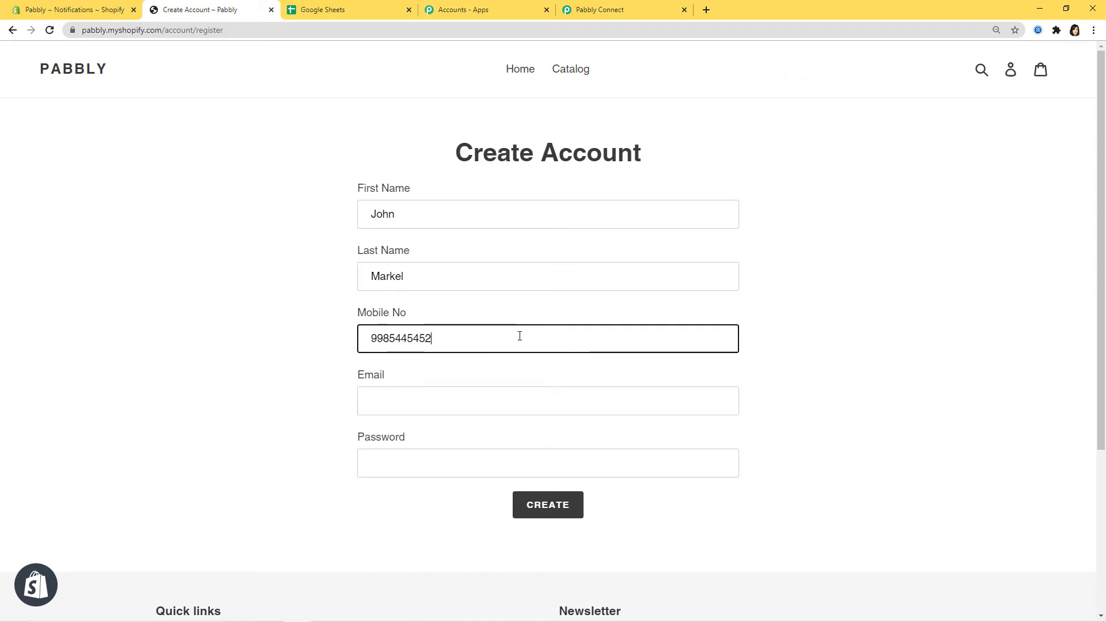
left_click(499, 394)
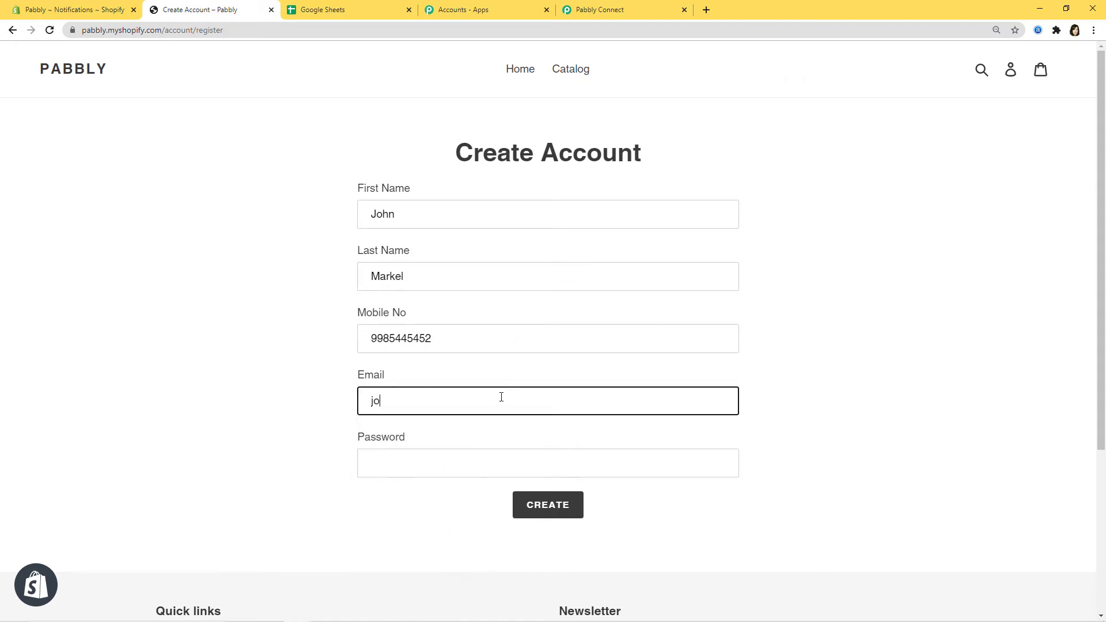
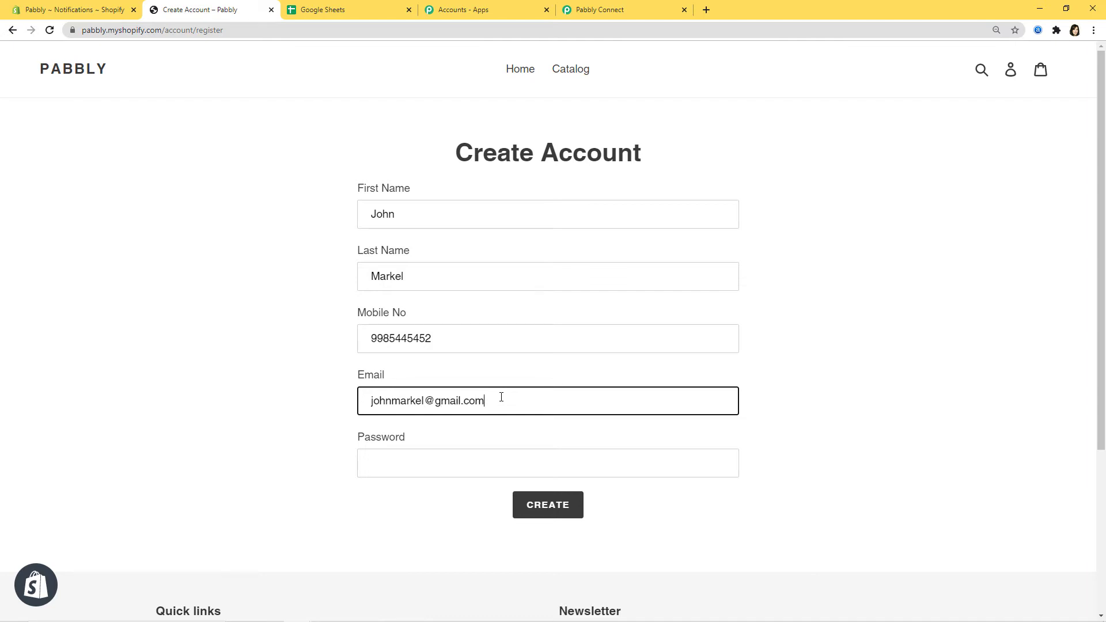
left_click(530, 467)
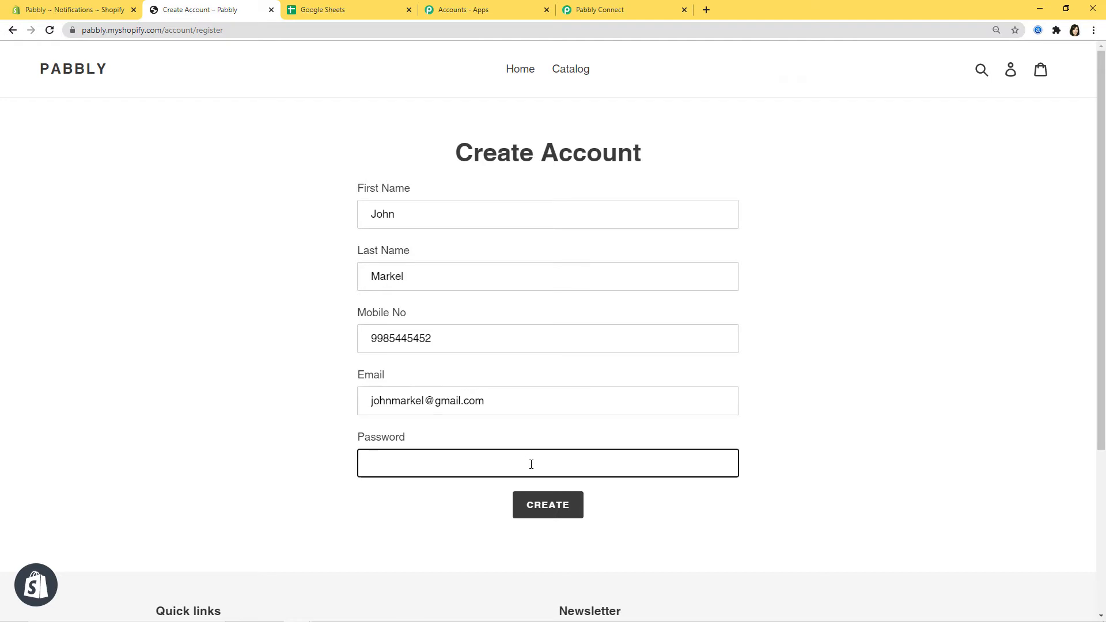
type("••••••••••••")
Submit the signup and pass the reCAPTCHA check.
left_click(538, 504)
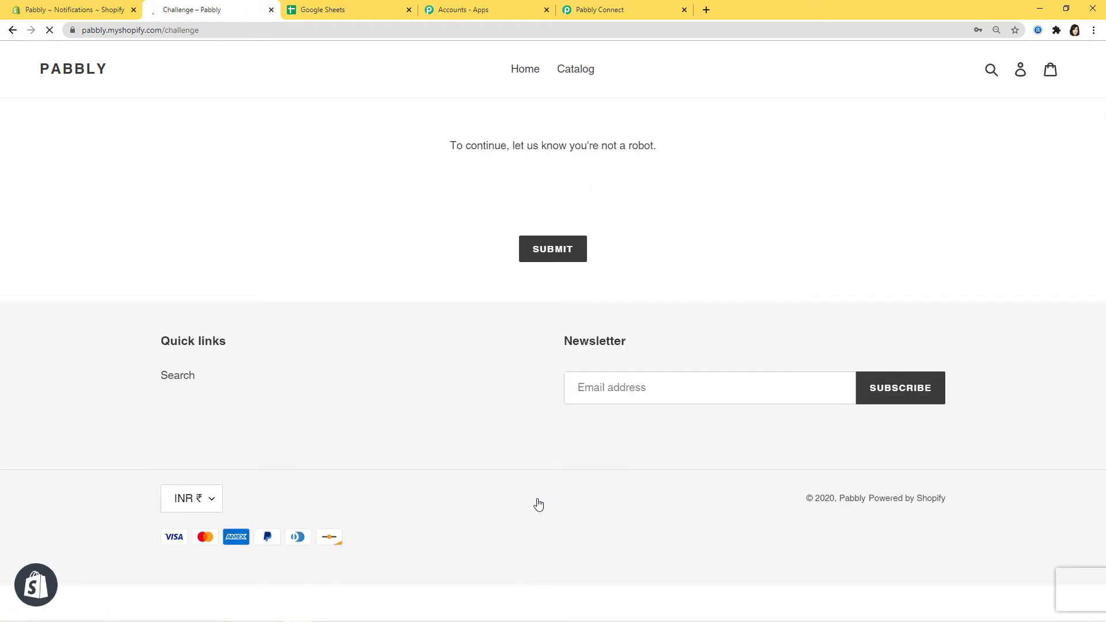
left_click(459, 192)
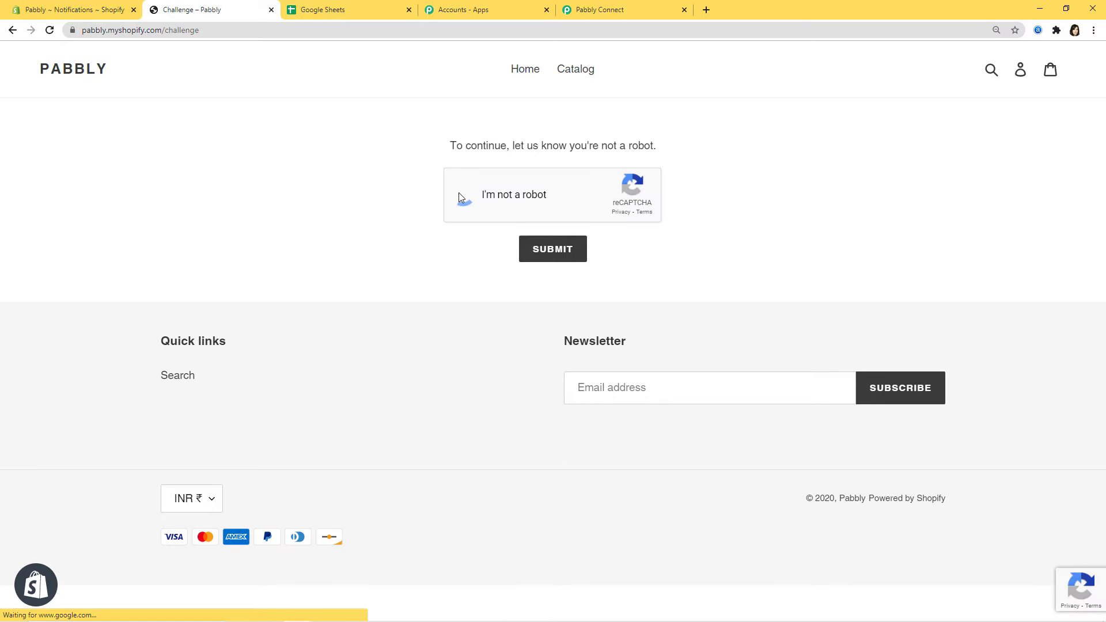
left_click(557, 241)
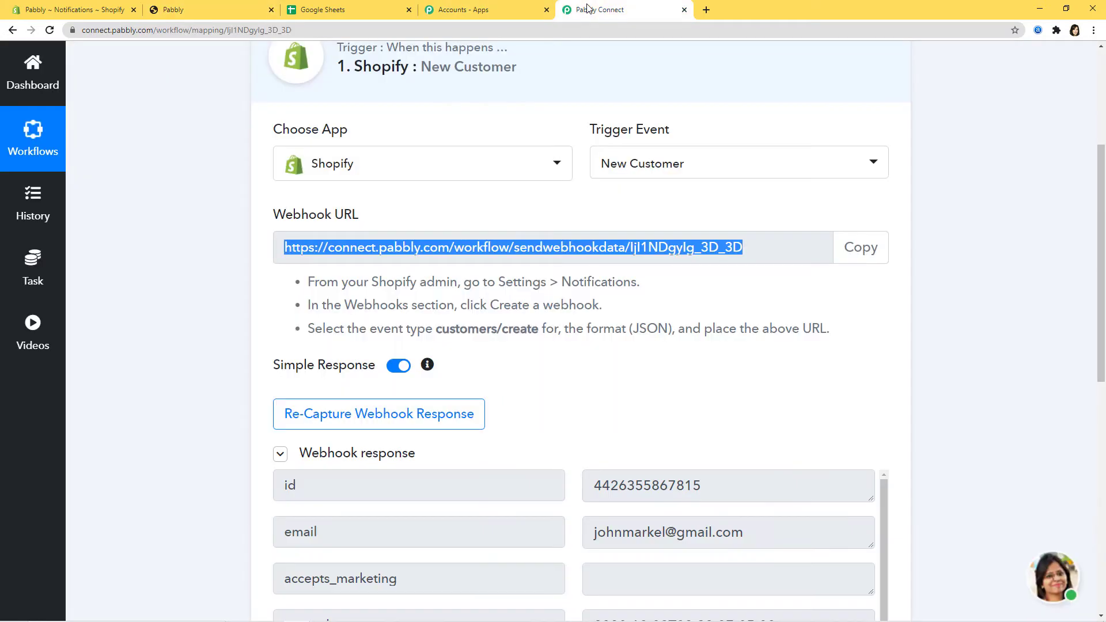
Review the captured new-customer data (currency INR) and save the webhook response.
left_click(599, 10)
scroll(964, 413, "down", 3)
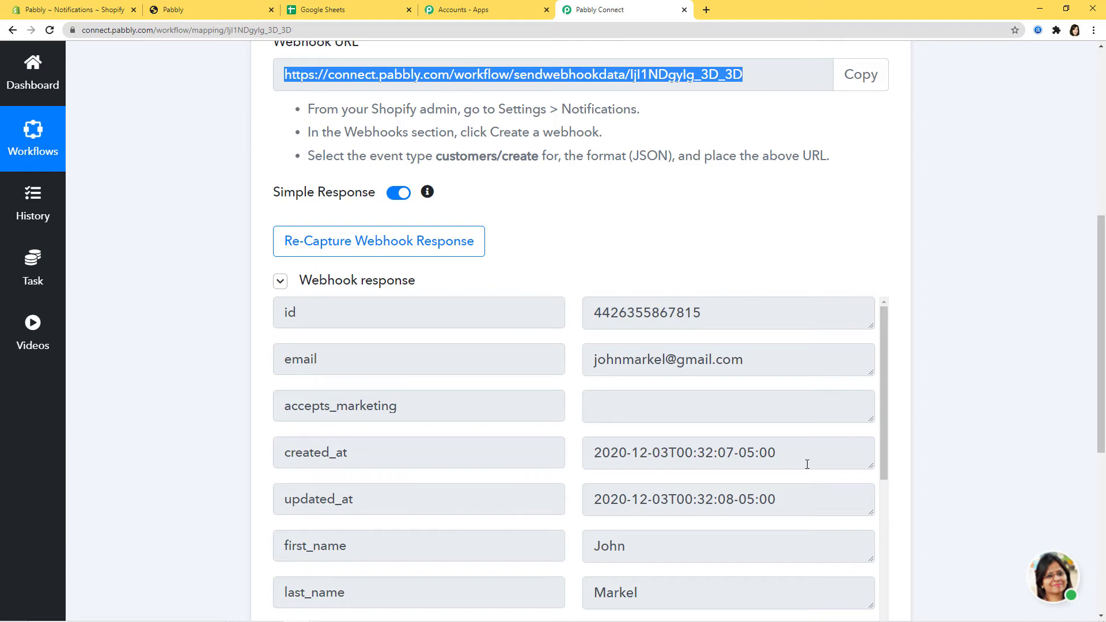
scroll(927, 459, "down", 3)
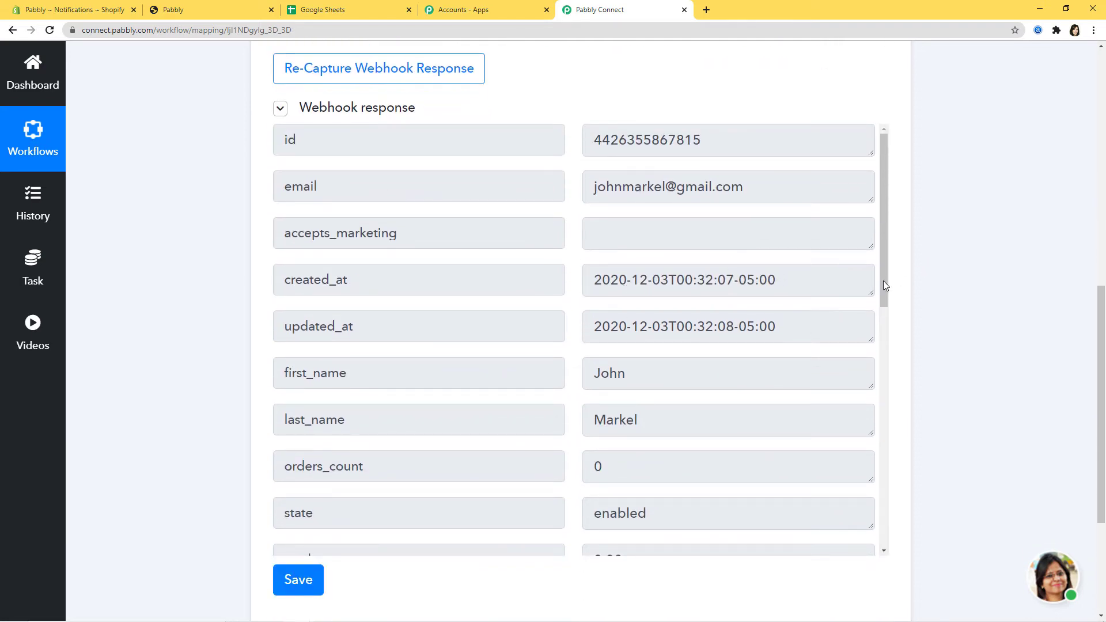
left_click_drag(883, 283, 883, 420)
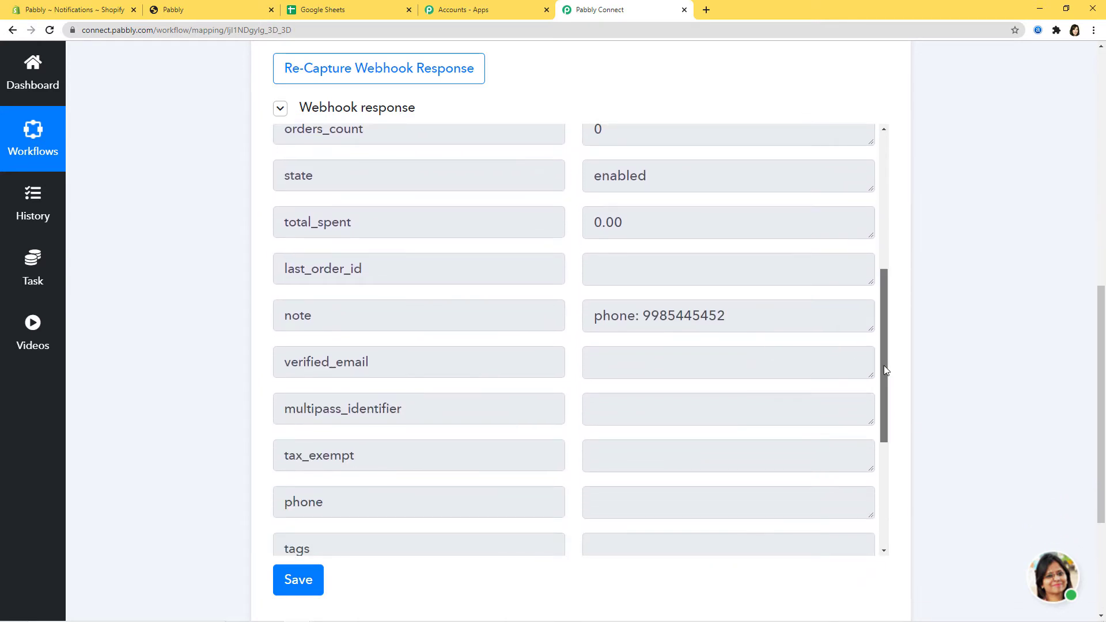
left_click_drag(883, 366, 887, 496)
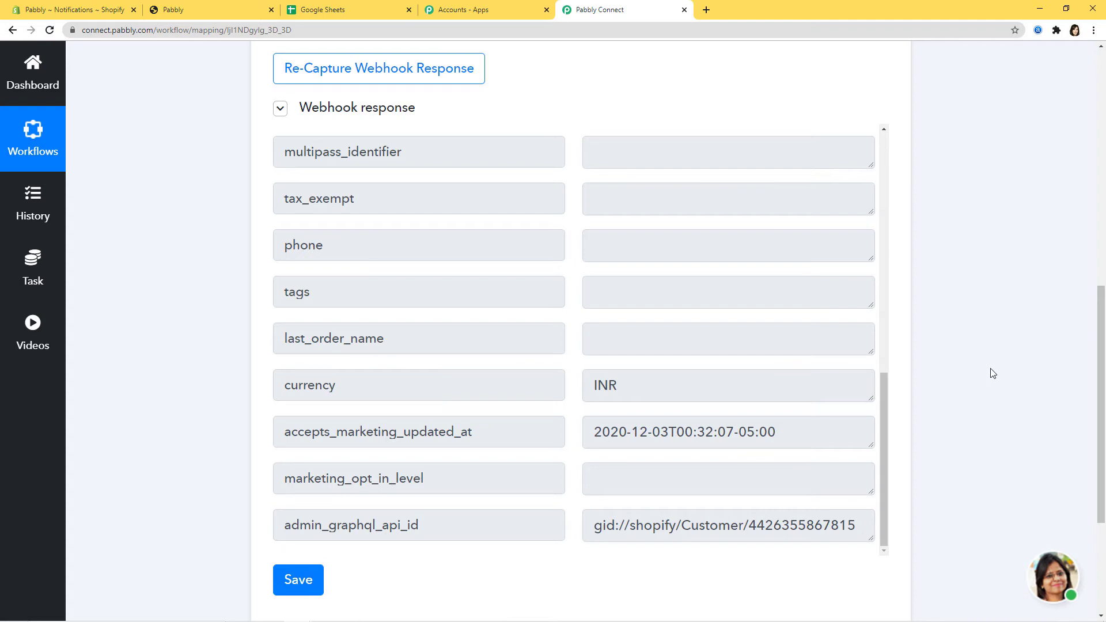
scroll(993, 373, "down", 2)
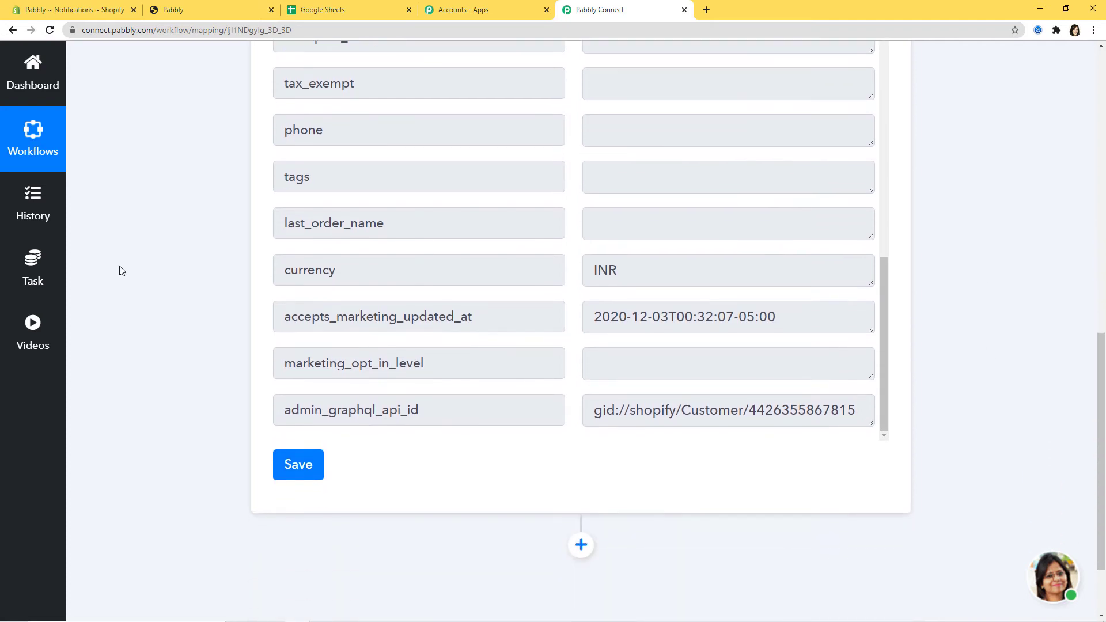
left_click(300, 465)
left_click(563, 430)
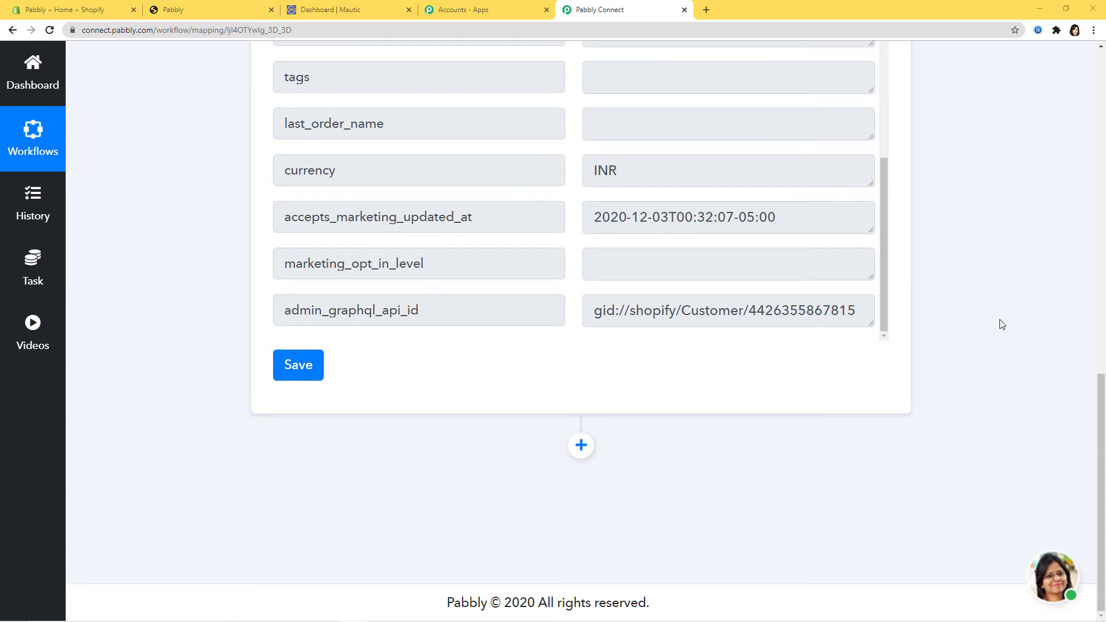
Add an action step after the trigger using Mautic with the Create or Update Contact event.
left_click(581, 445)
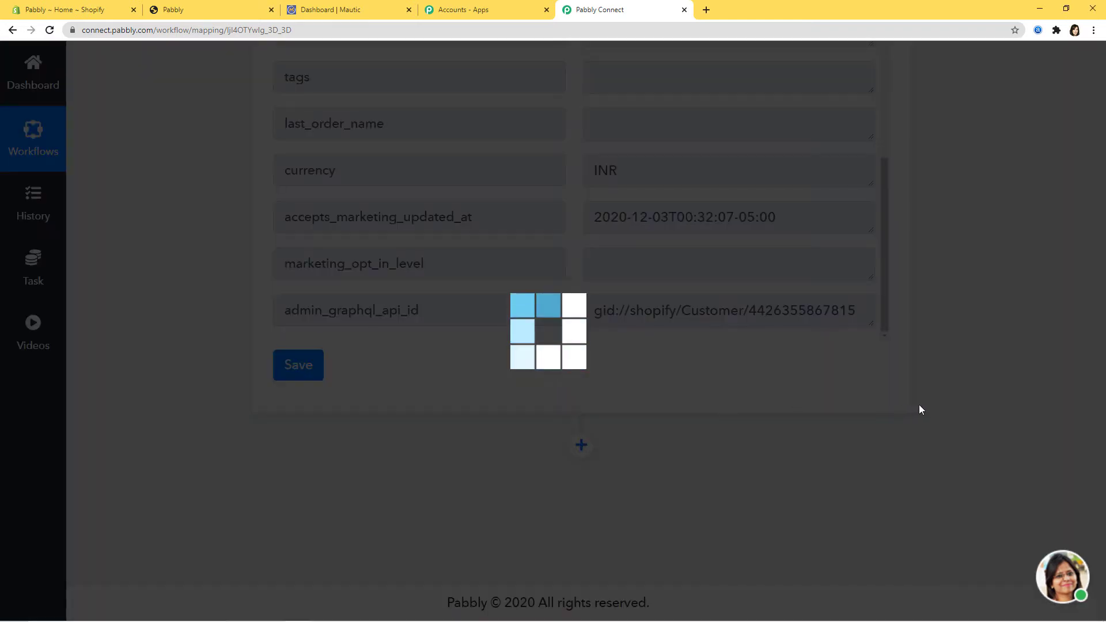
scroll(921, 410, "down", 5)
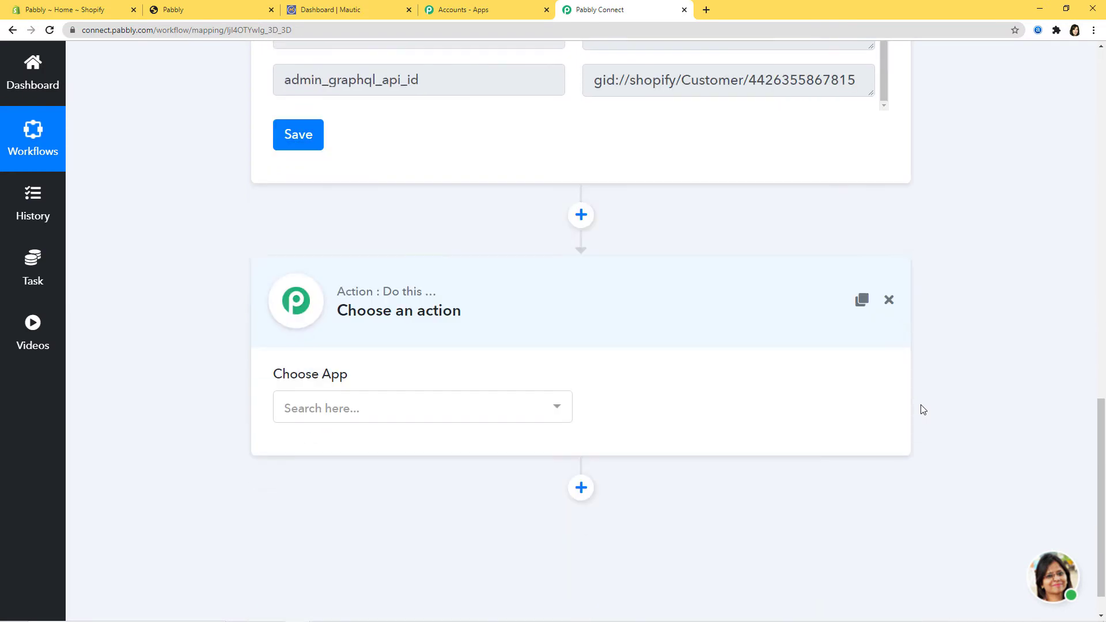
left_click(433, 365)
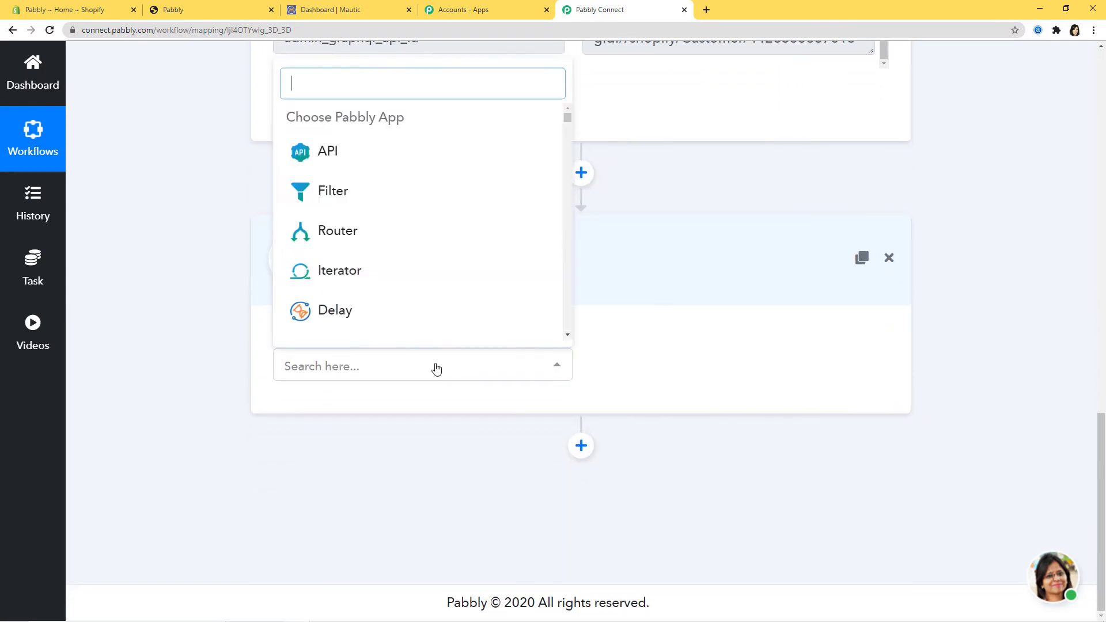
type("maut")
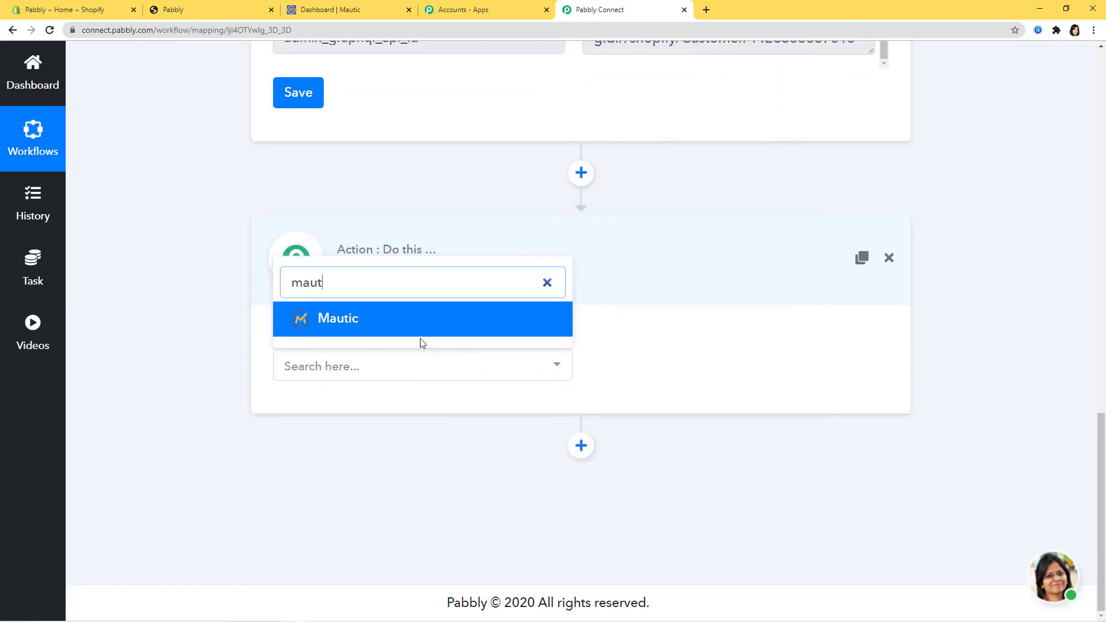
left_click(417, 328)
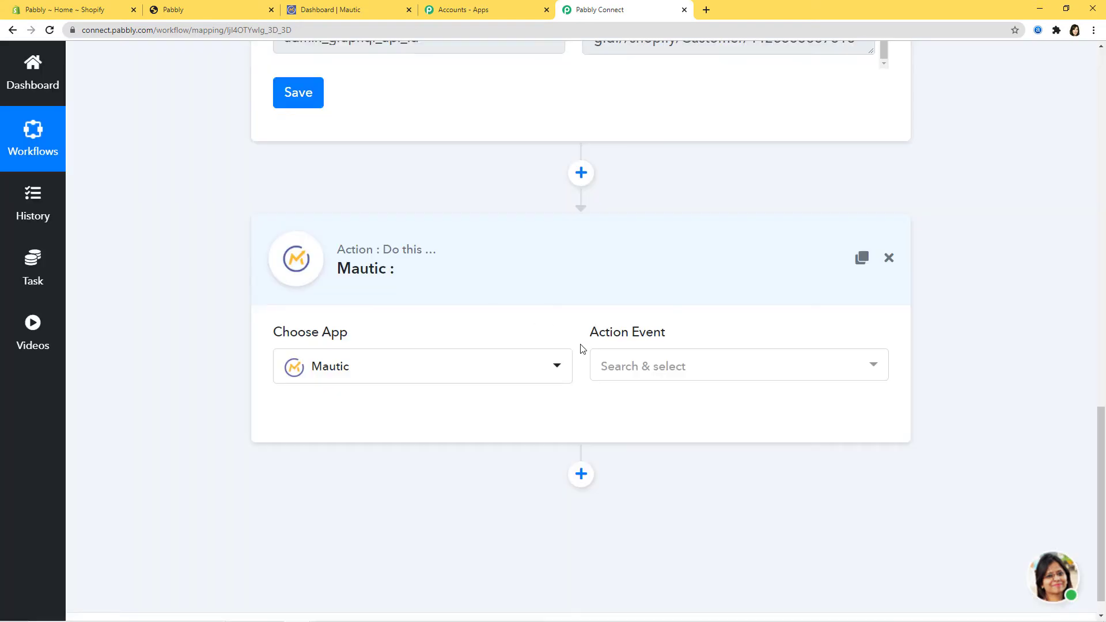
left_click(620, 374)
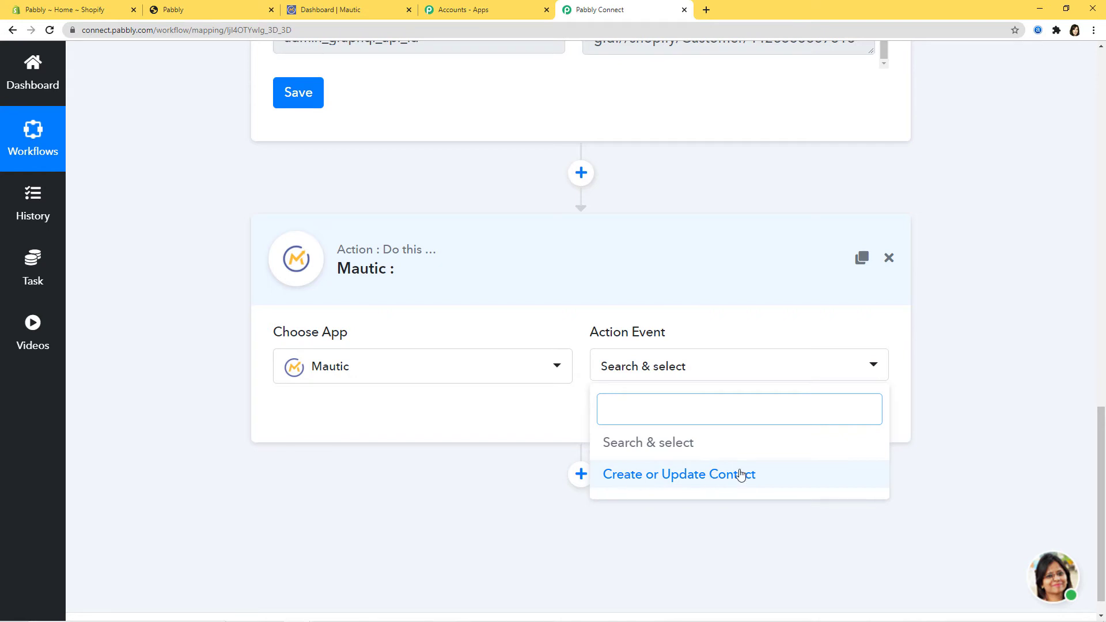
left_click(674, 476)
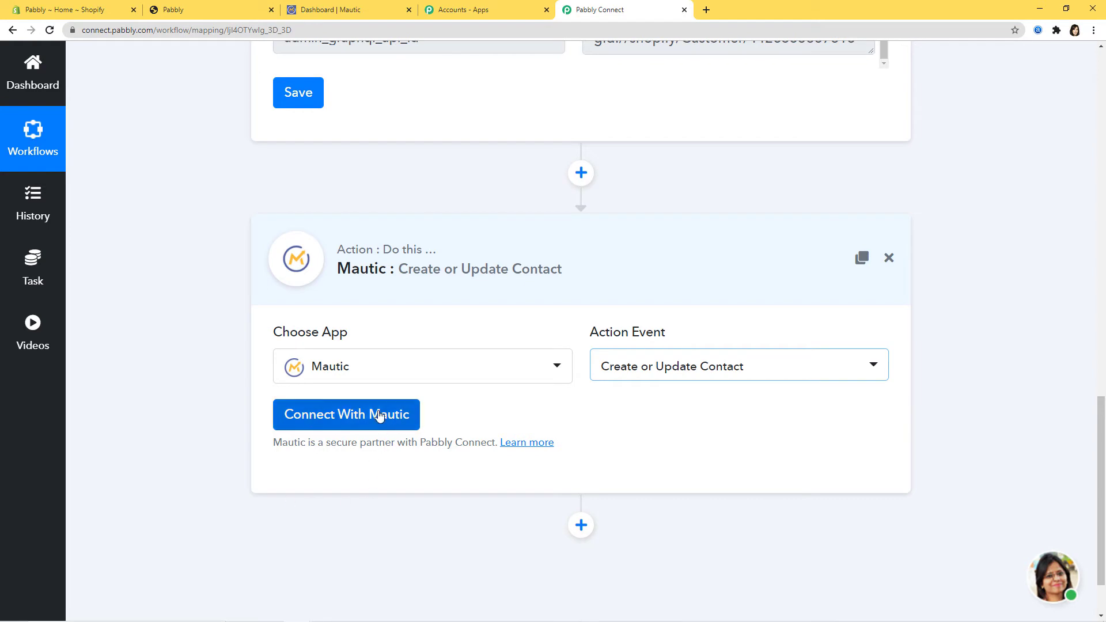
Start a Mautic connection with New Credentials and locate the username, password and Base Url fields.
left_click(340, 421)
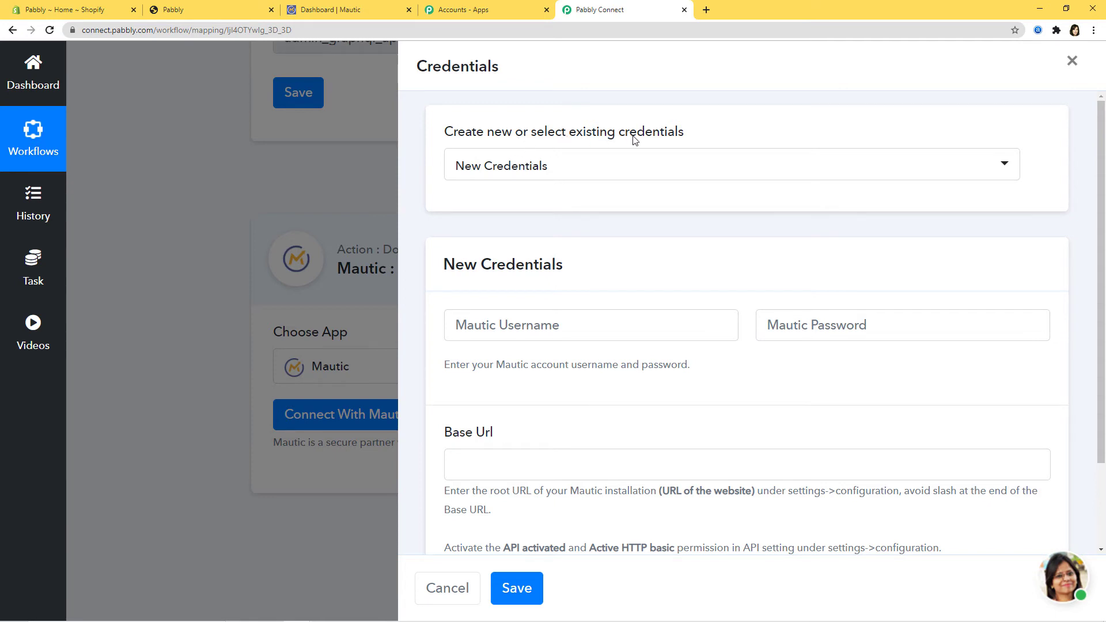
left_click(554, 168)
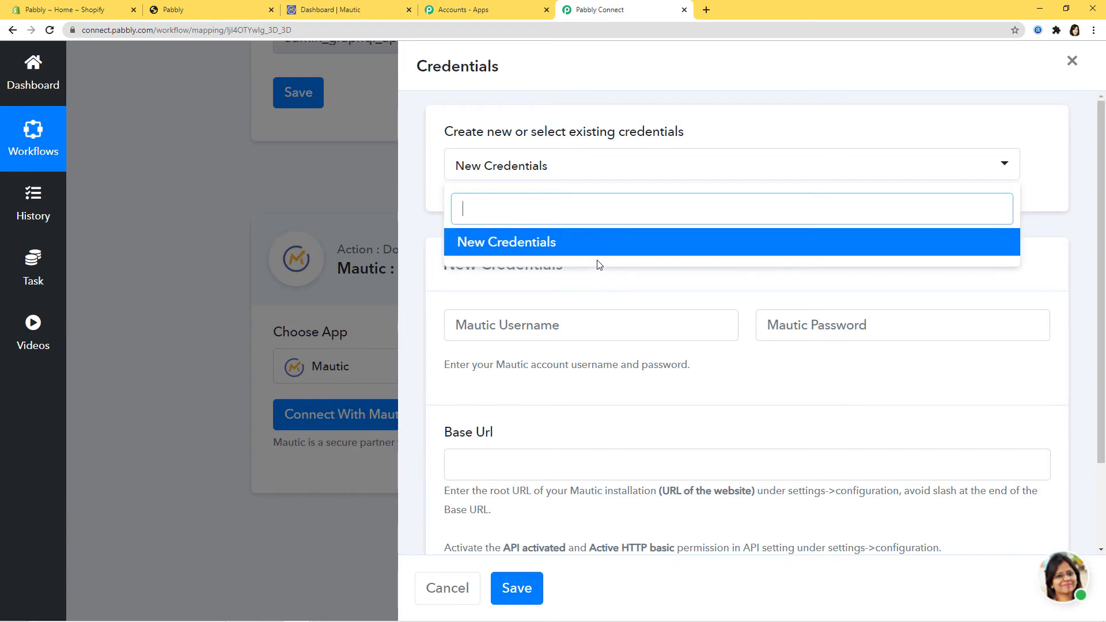
left_click(530, 246)
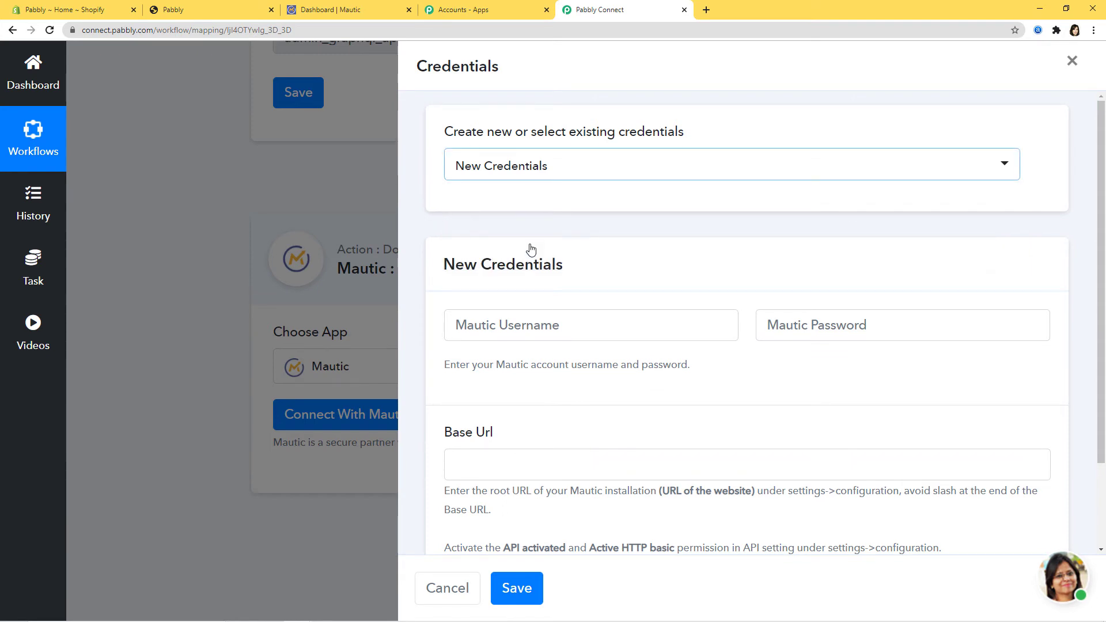
scroll(535, 257, "down", 2)
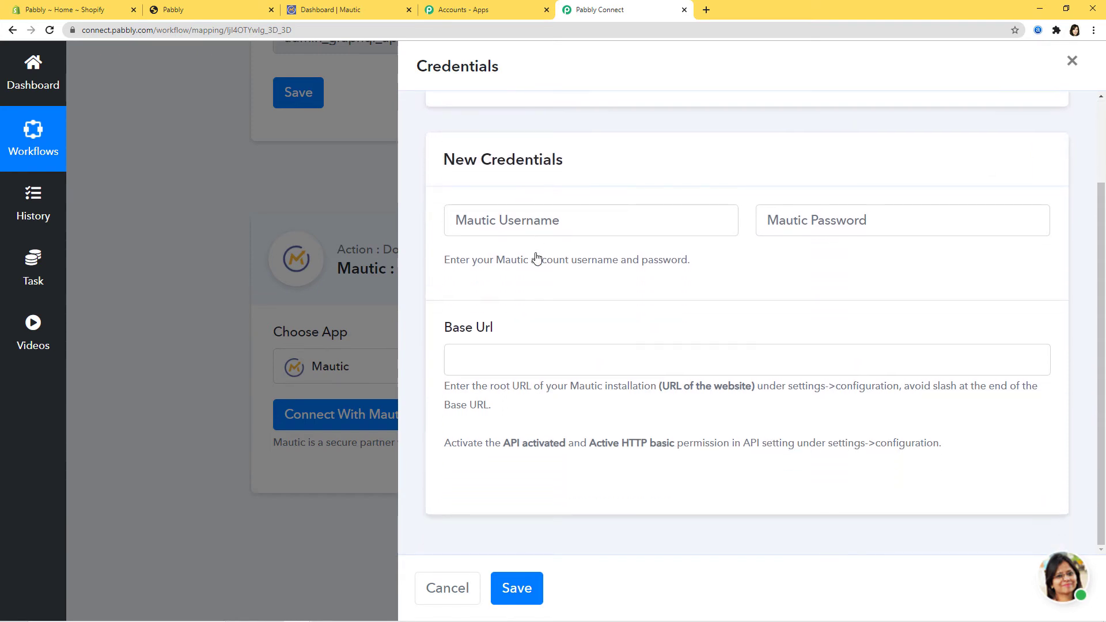
left_click(468, 223)
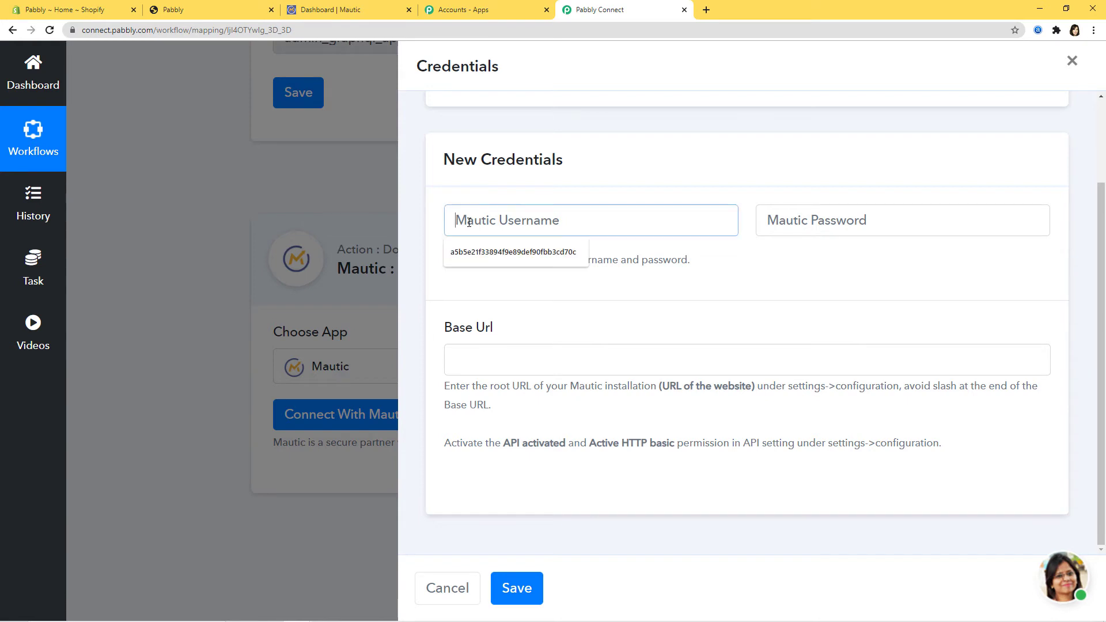
left_click(758, 225)
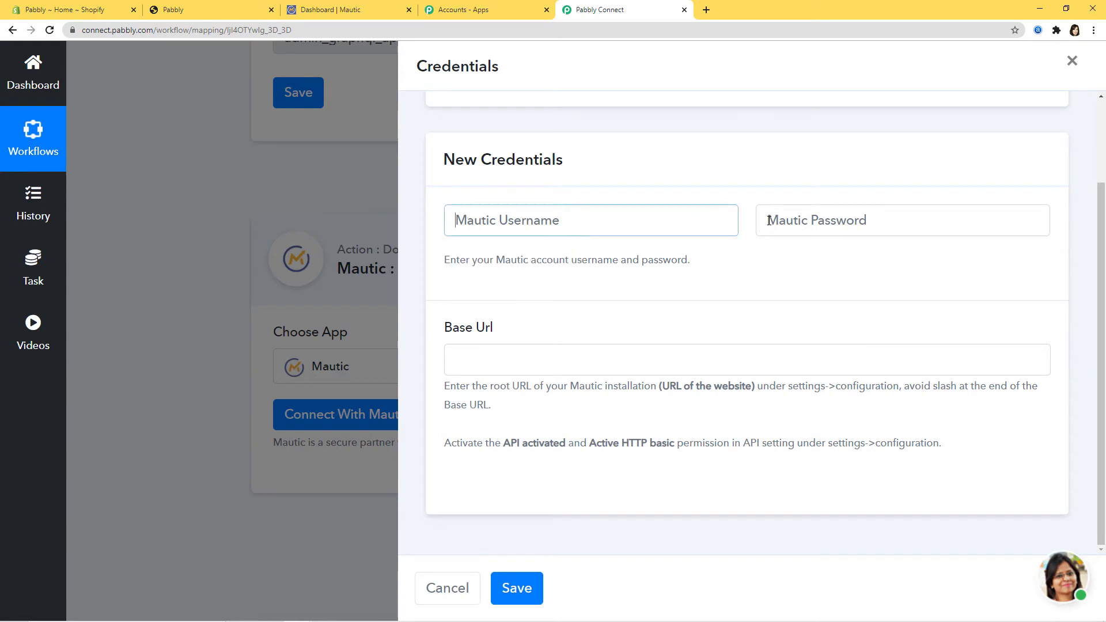
left_click(506, 365)
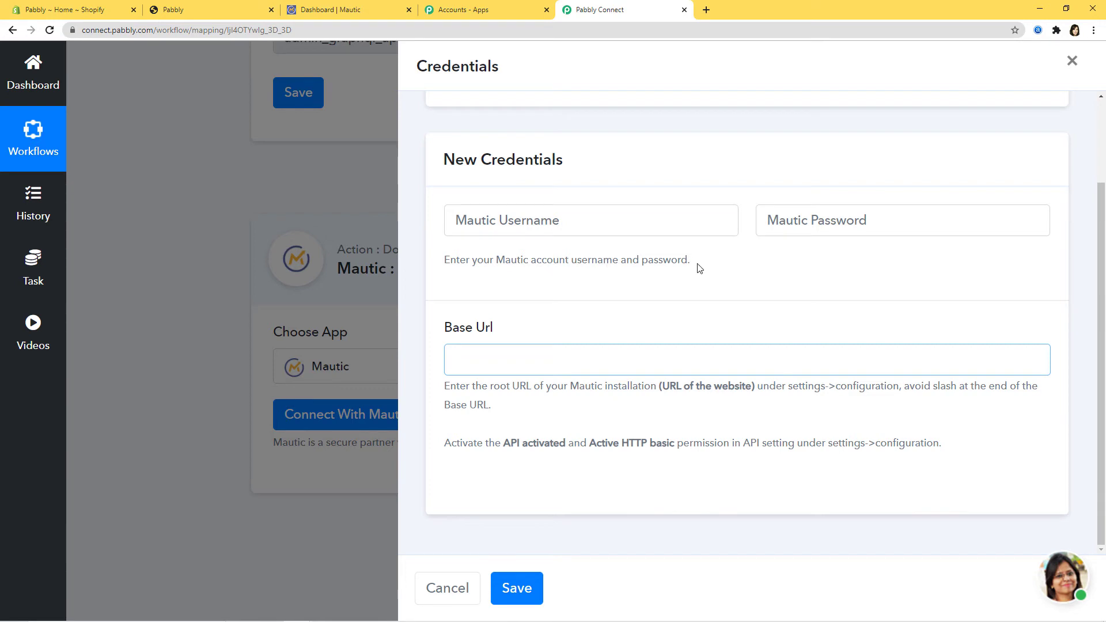
Enter the Mautic account username and password, then review the Base Url help text.
left_click(467, 219)
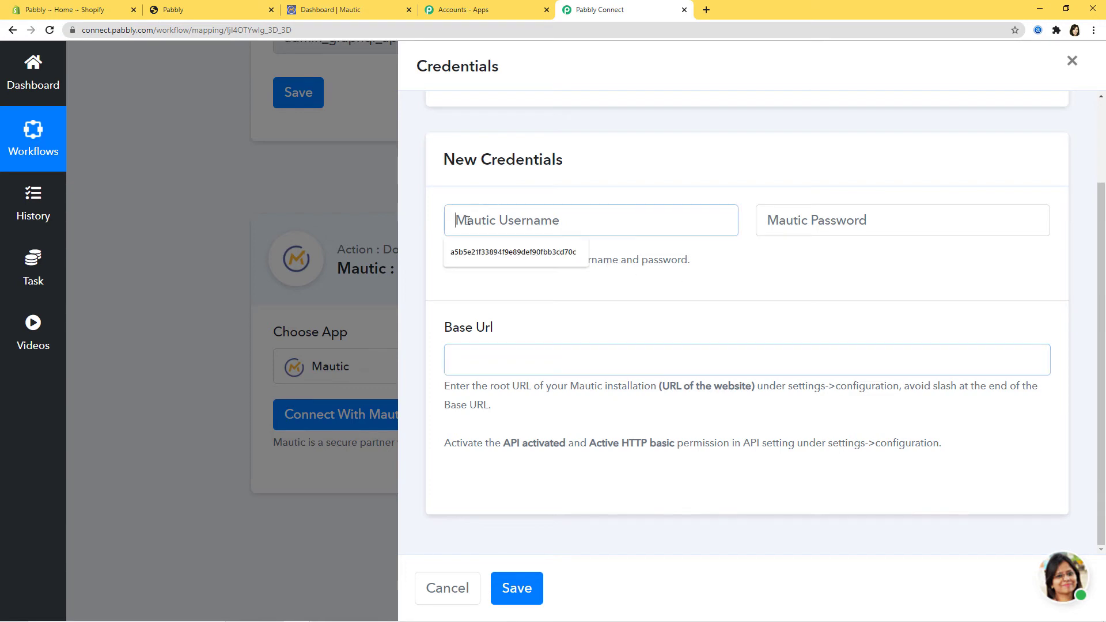
type("ashi")
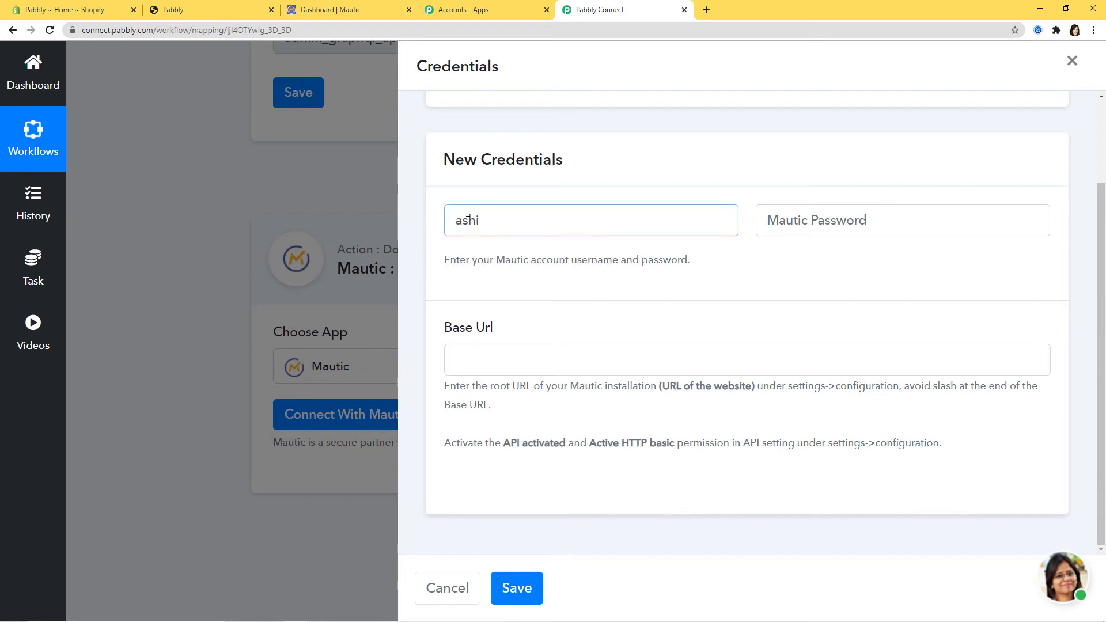
left_click(855, 219)
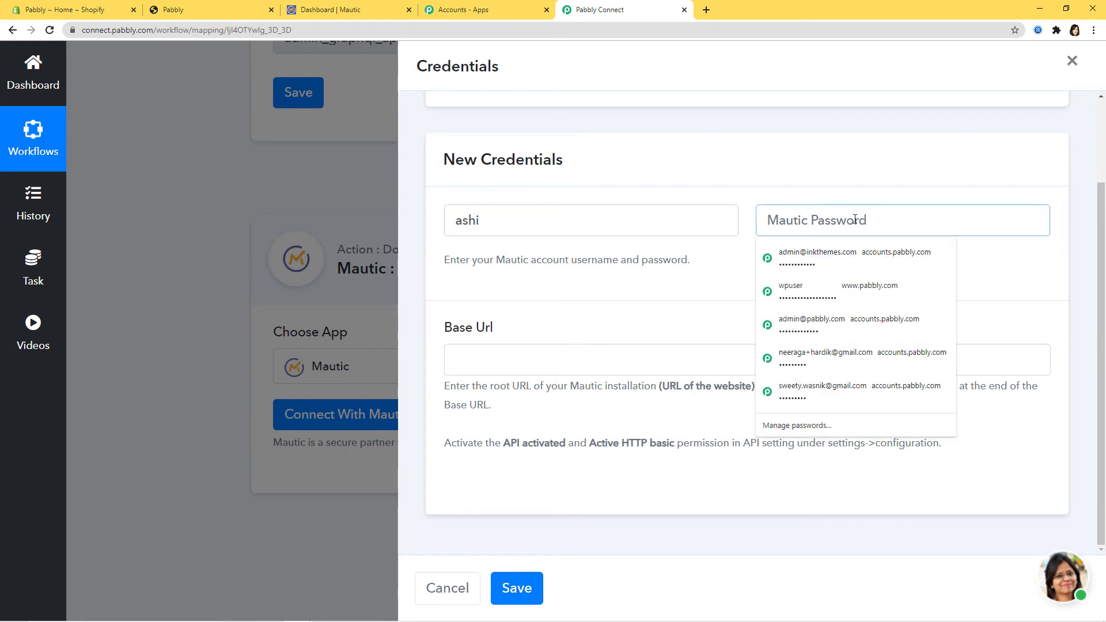
type("********")
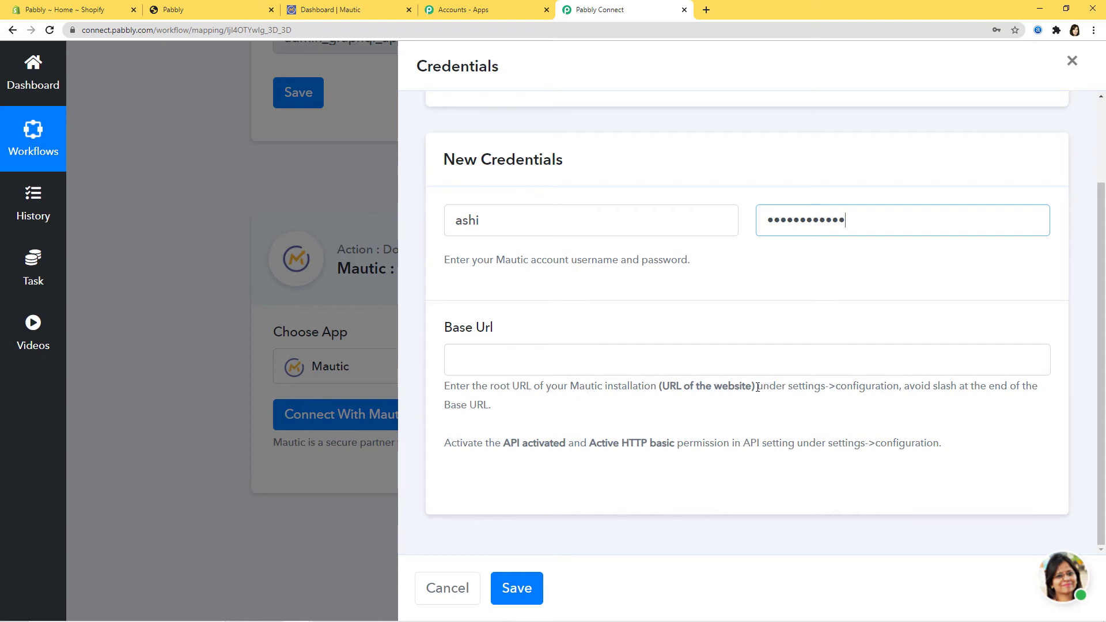
left_click_drag(757, 387, 777, 409)
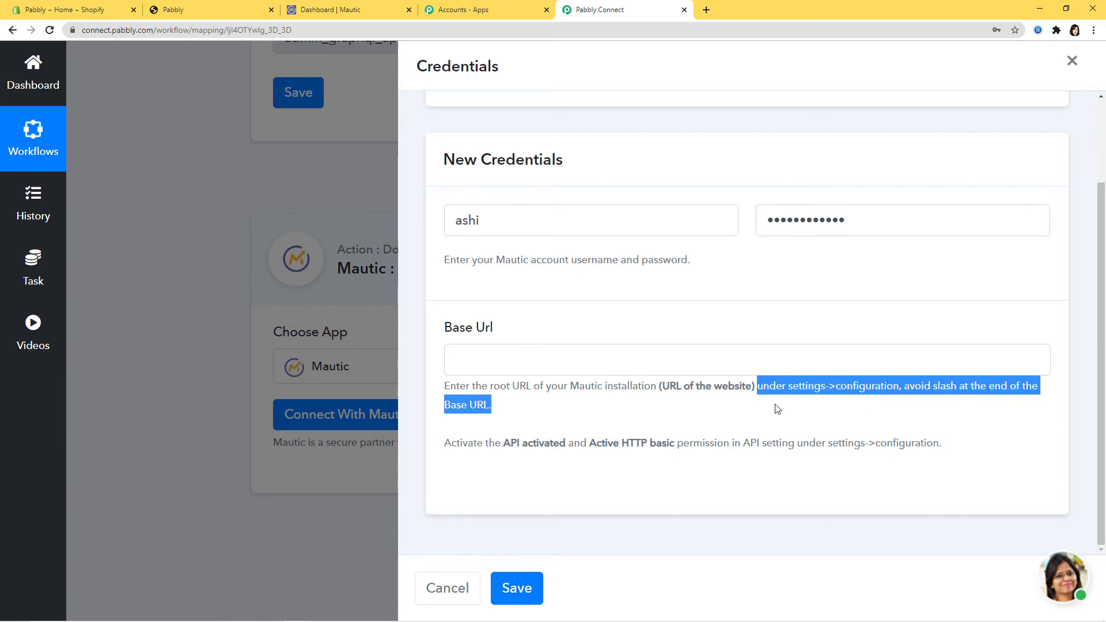
left_click(573, 419)
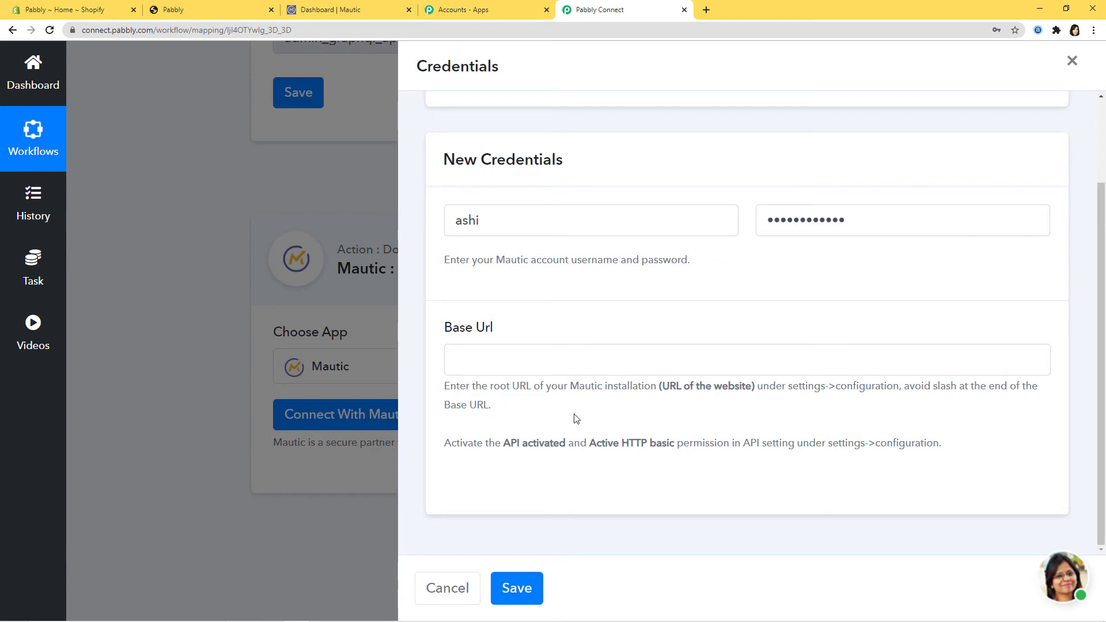
left_click(346, 11)
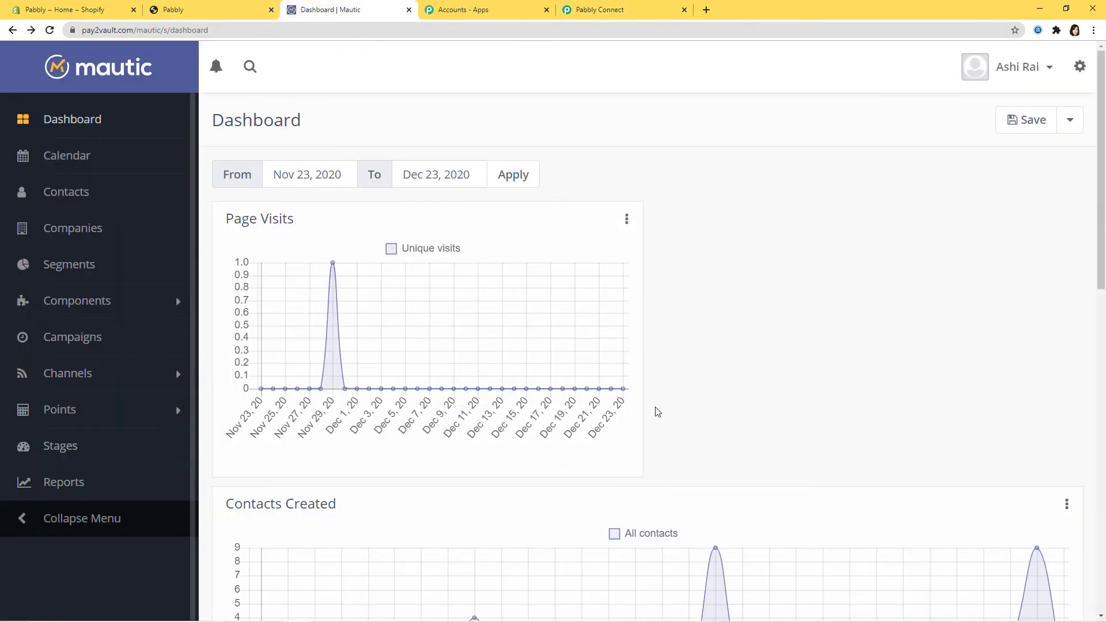
left_click(1081, 68)
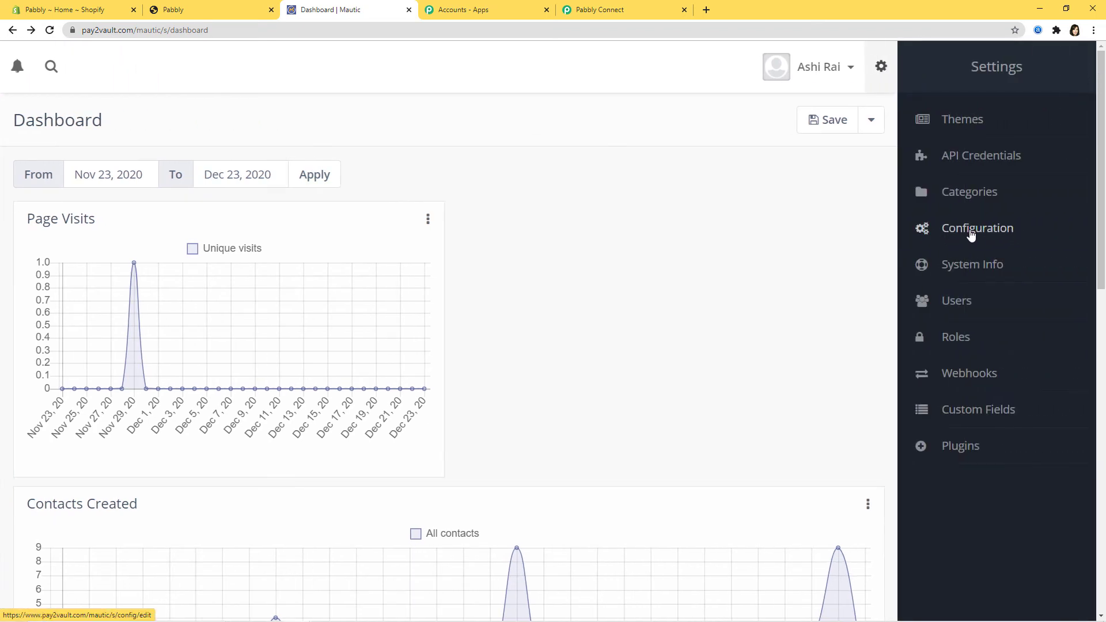
left_click(972, 231)
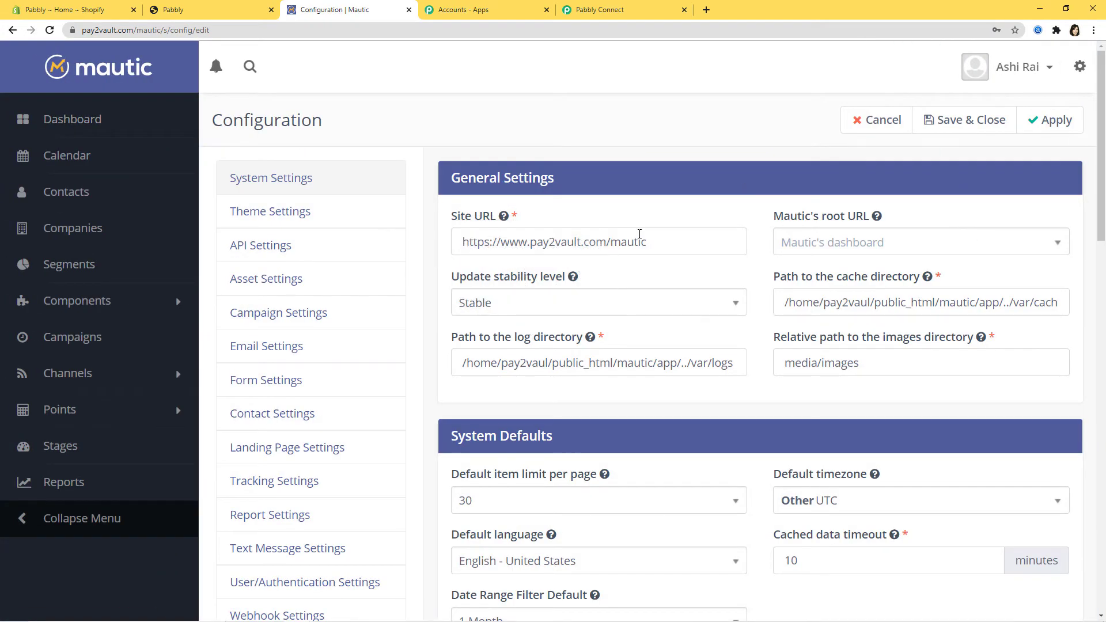
left_click_drag(653, 243, 452, 245)
right_click(480, 242)
left_click(521, 288)
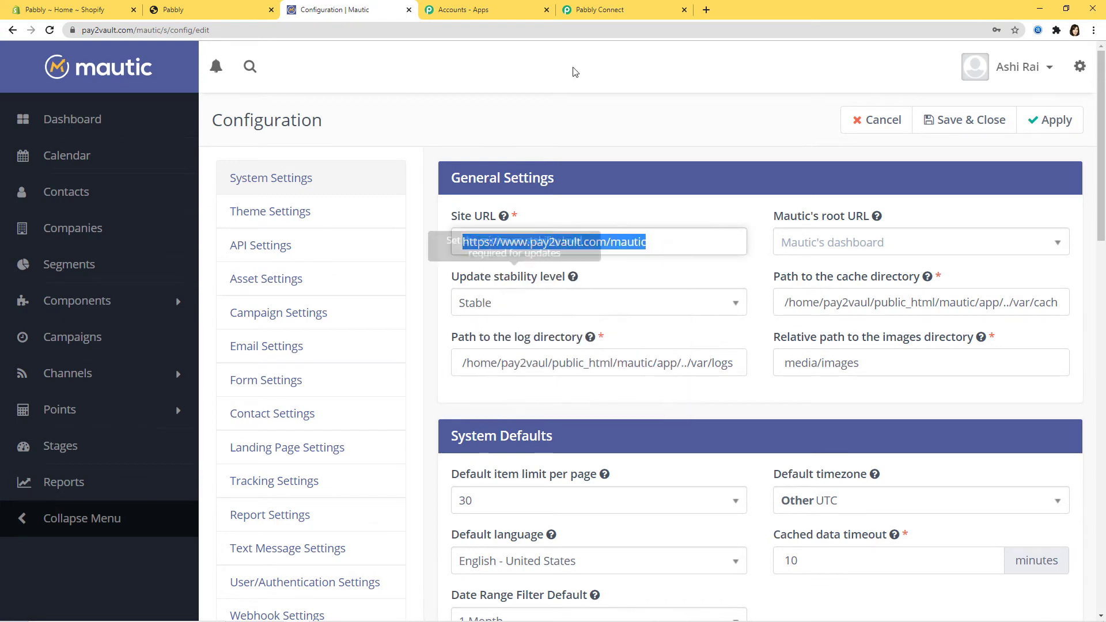
left_click(599, 10)
right_click(490, 362)
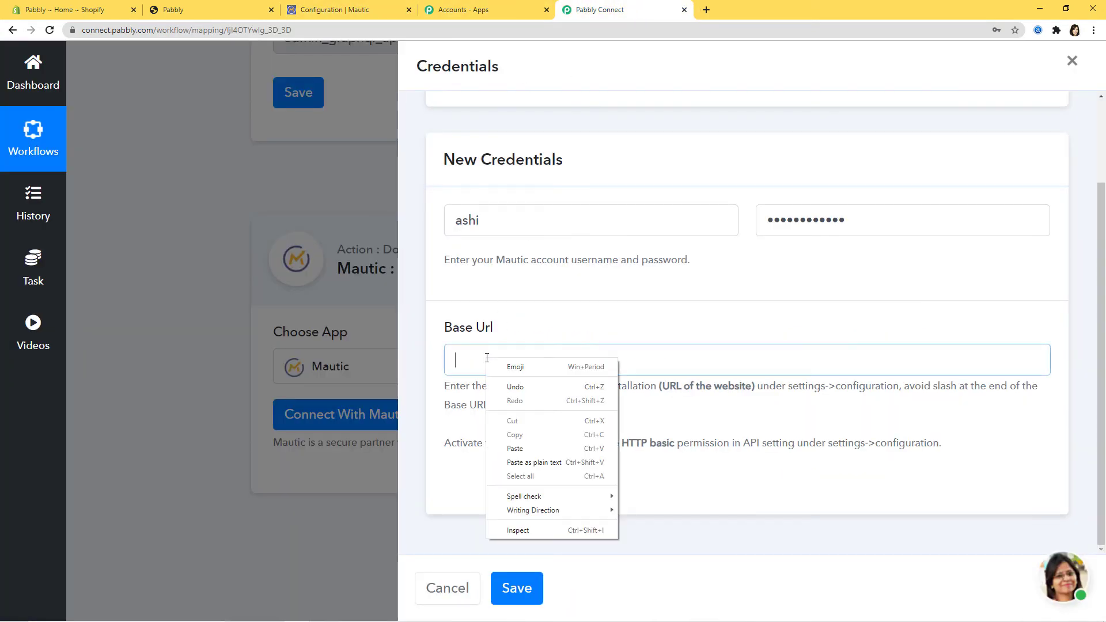
left_click(529, 447)
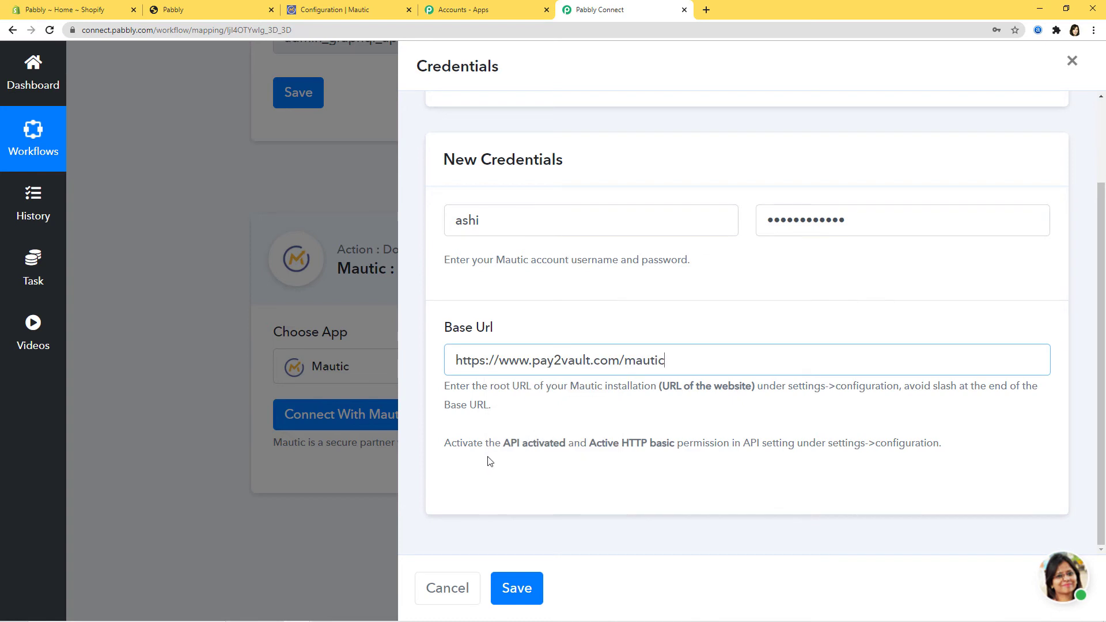
left_click_drag(444, 448, 952, 459)
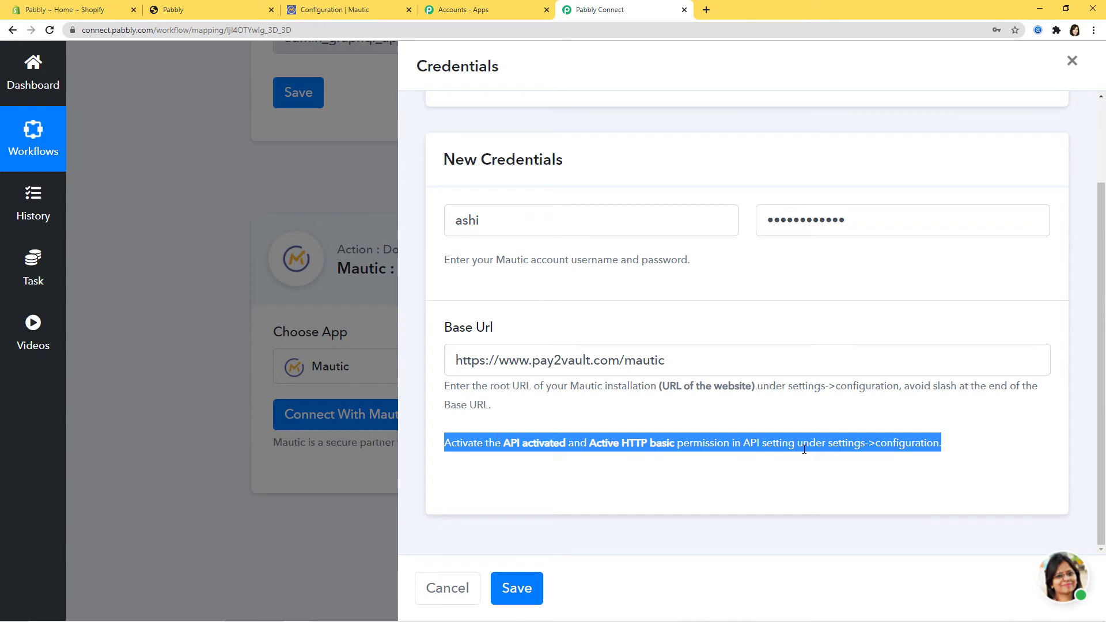
Enable API and HTTP basic auth in Mautic's API Settings, apply, and return to Pabbly Connect.
left_click(947, 449)
left_click(317, 13)
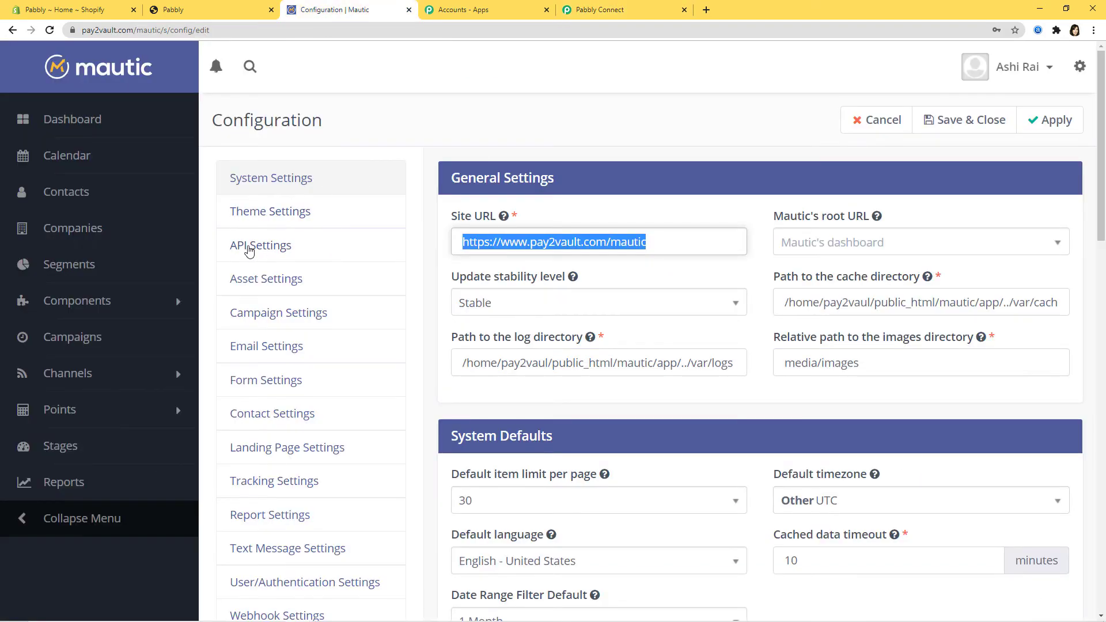
left_click(257, 248)
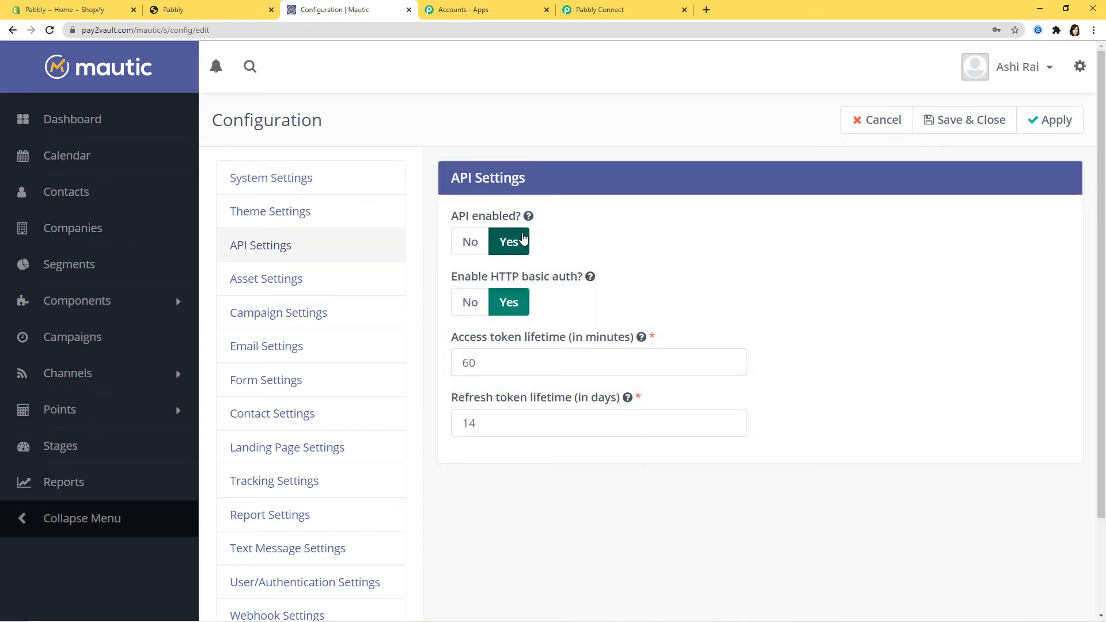
mouse_move(464, 217)
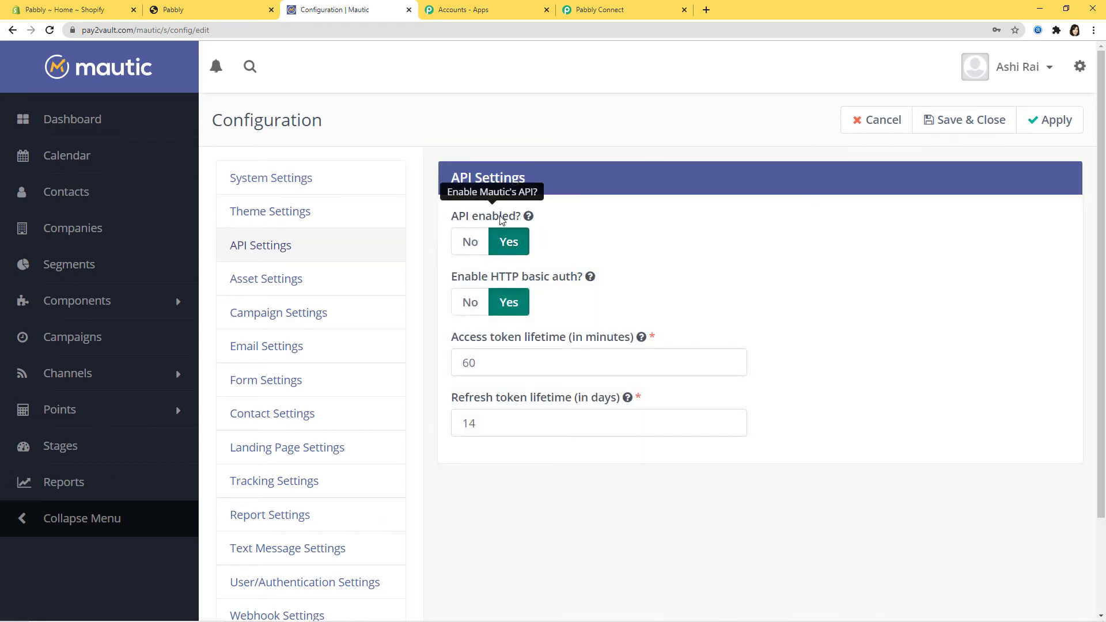
mouse_move(455, 280)
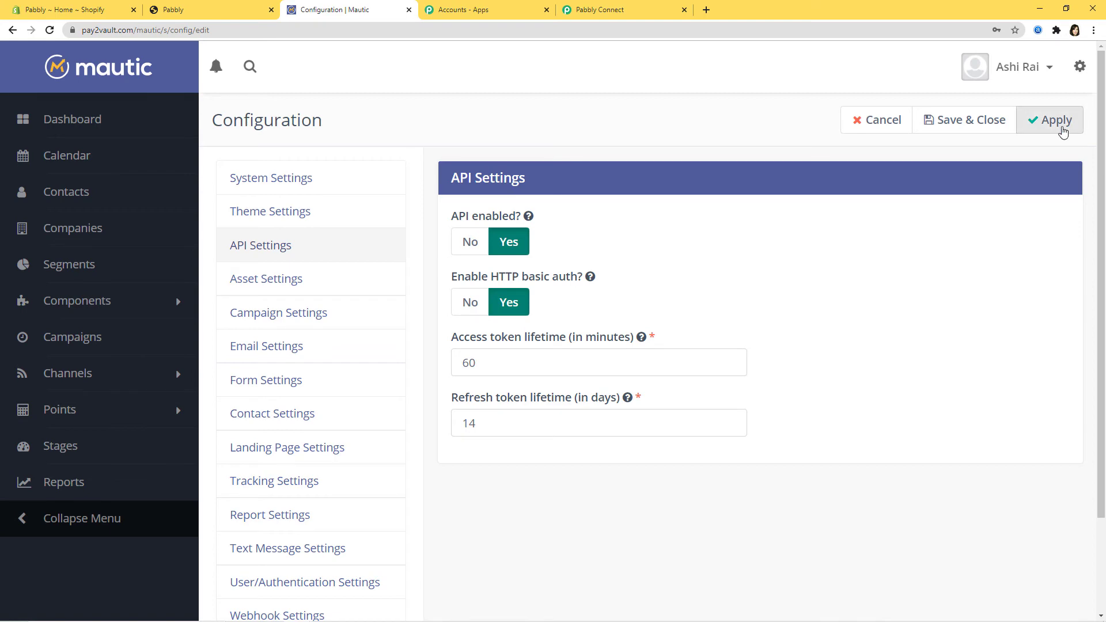
left_click(1062, 127)
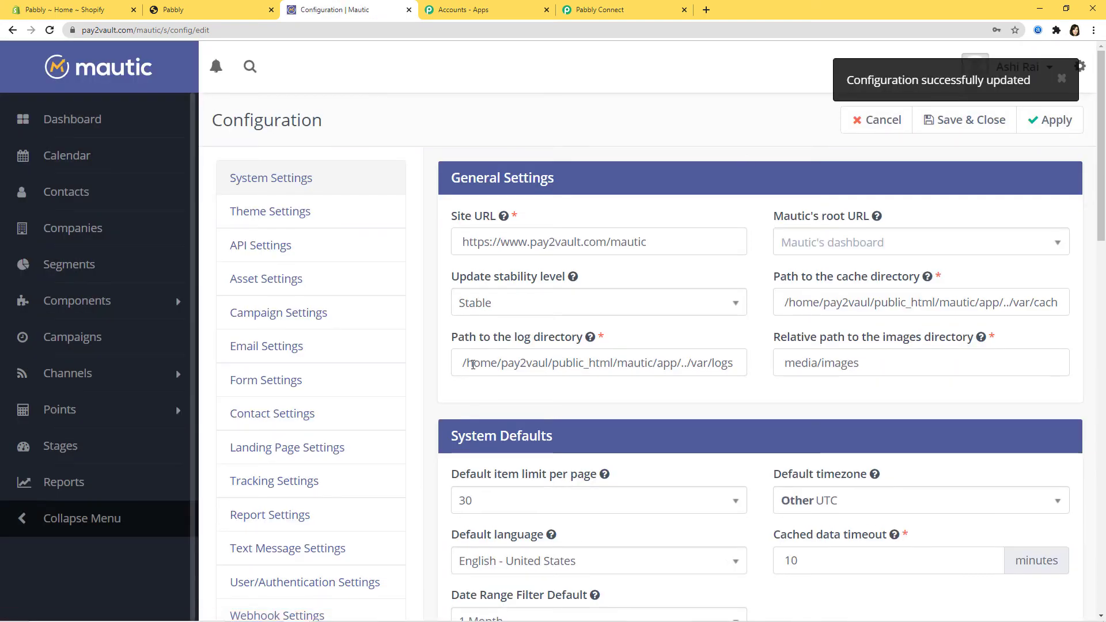
left_click(626, 10)
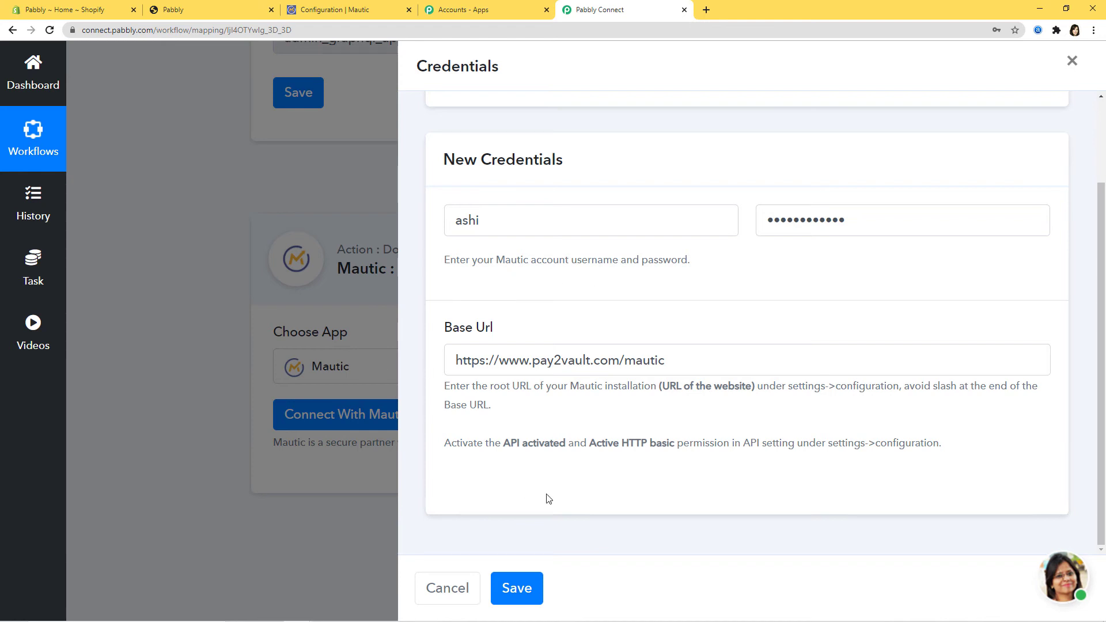
Save the Mautic credentials and look over the action's contact fields like First Name and Email Address.
left_click(525, 587)
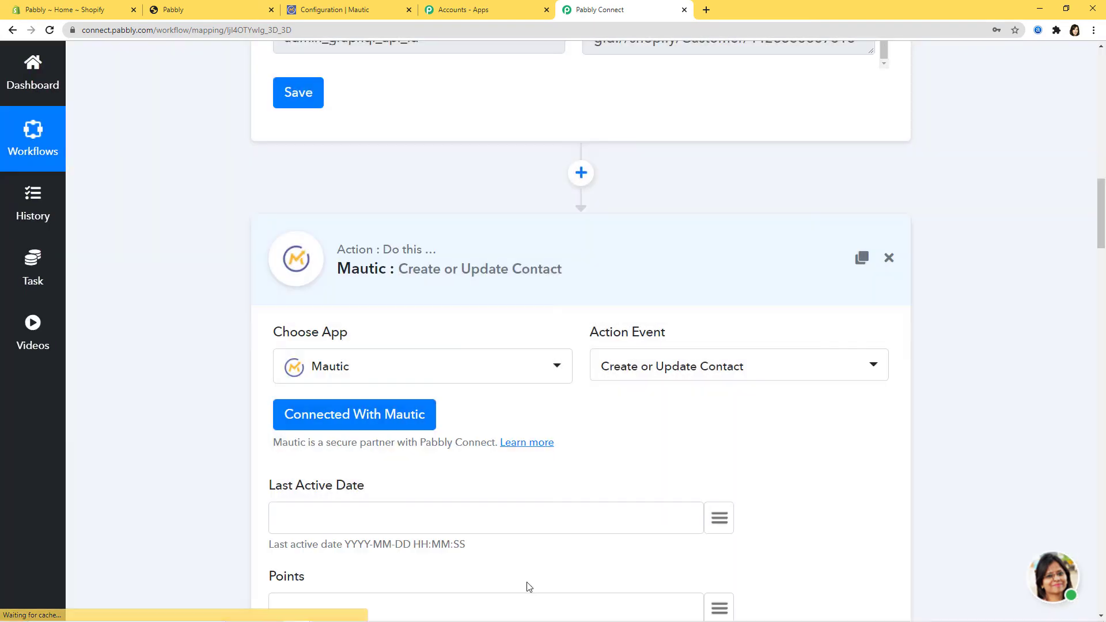
scroll(945, 353, "down", 6)
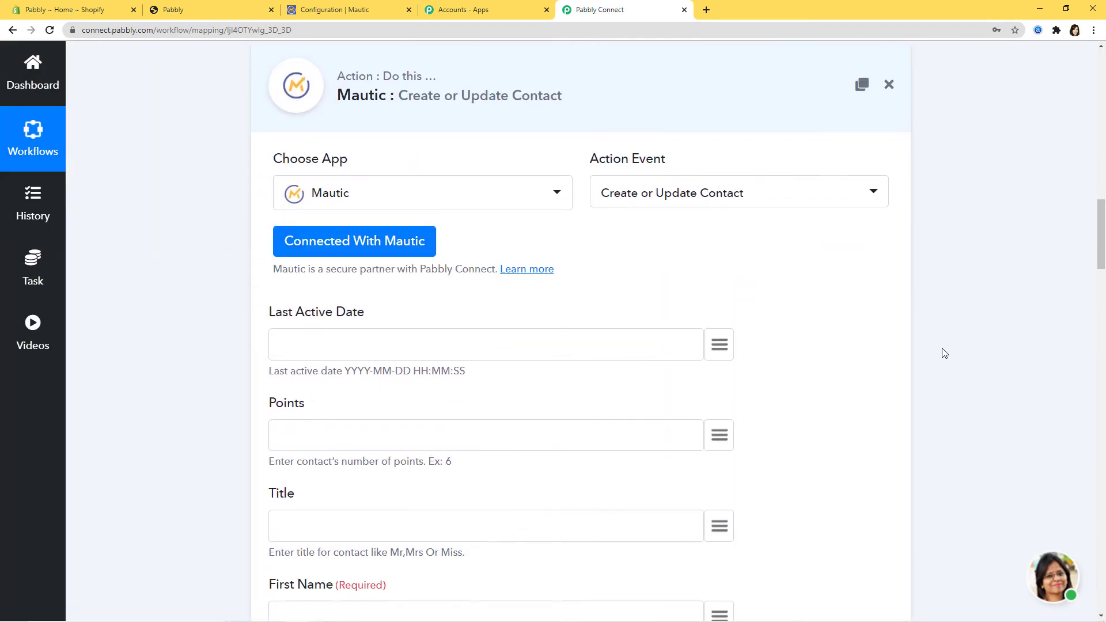
scroll(524, 343, "down", 7)
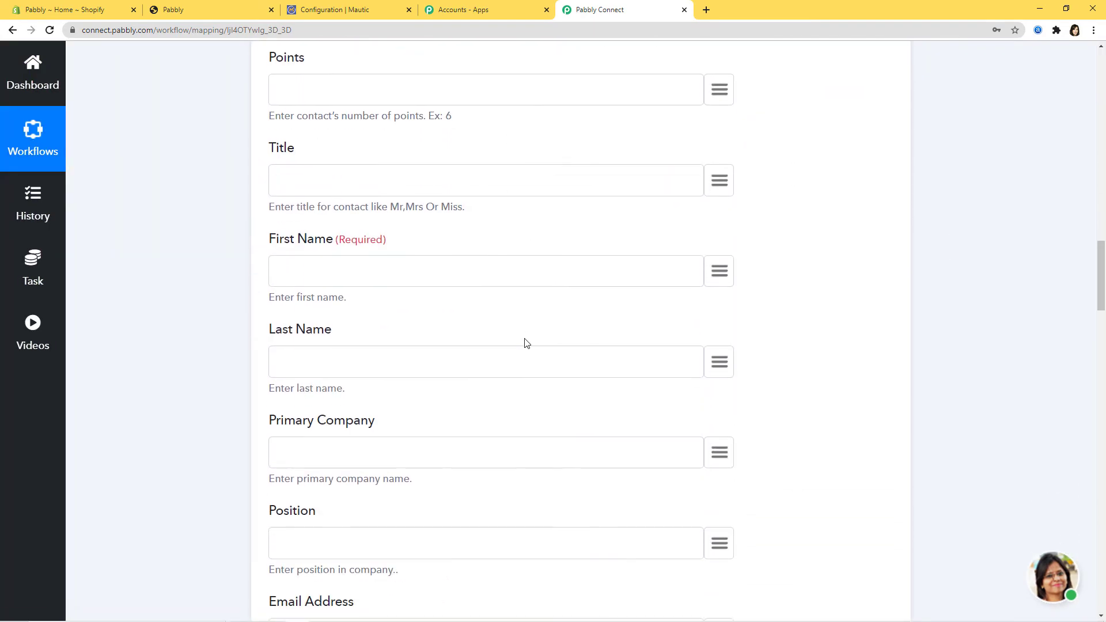
scroll(554, 358, "up", 4)
scroll(555, 357, "up", 15)
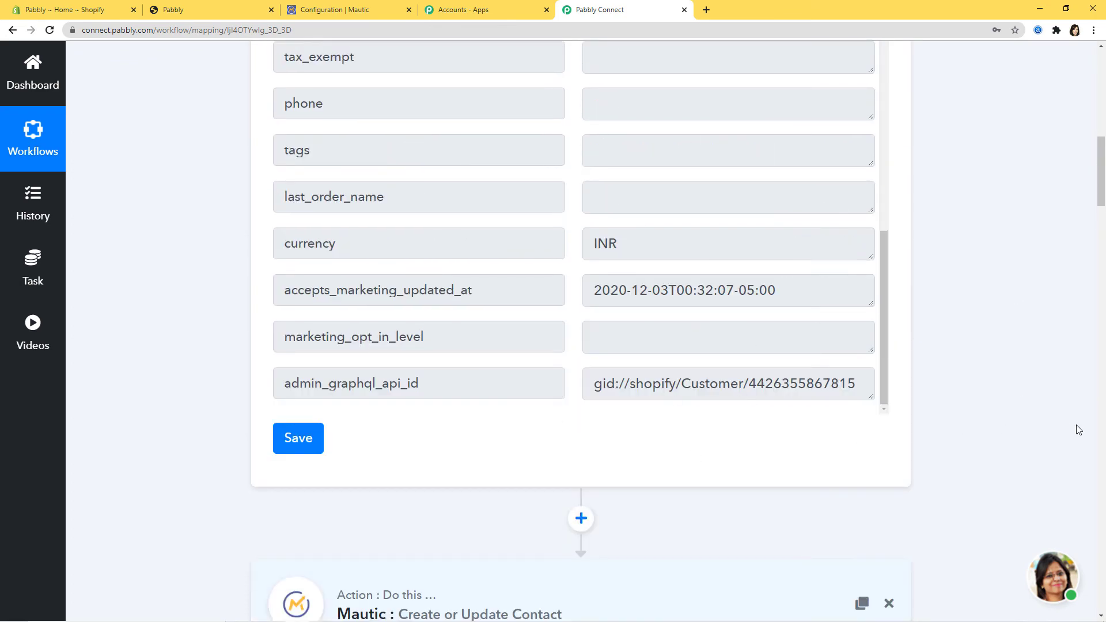
scroll(1079, 429, "down", 9)
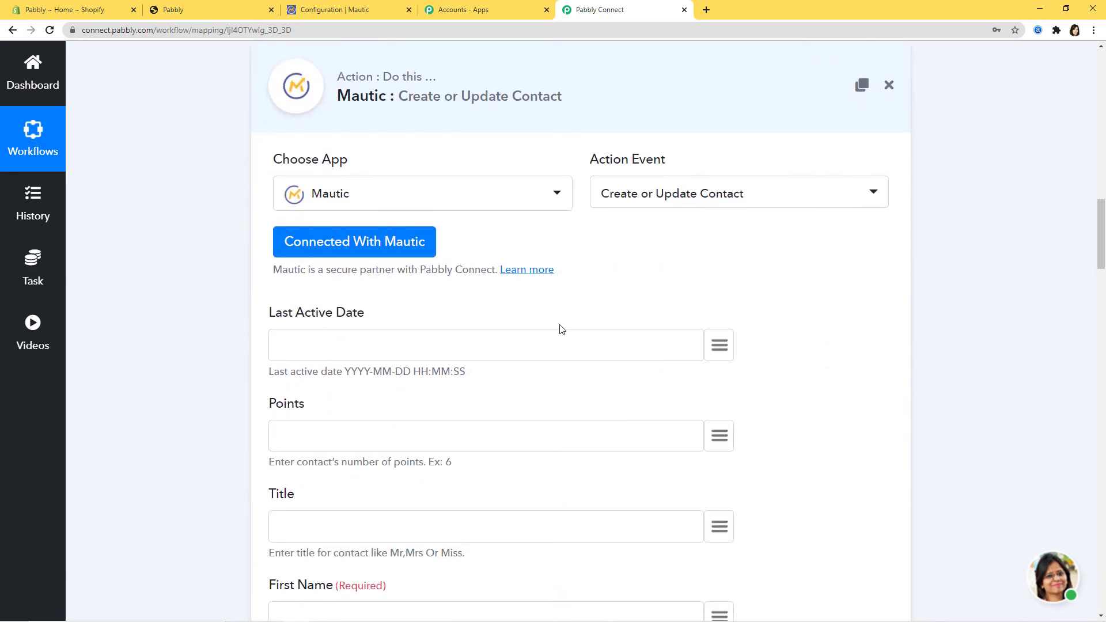
scroll(562, 332, "down", 4)
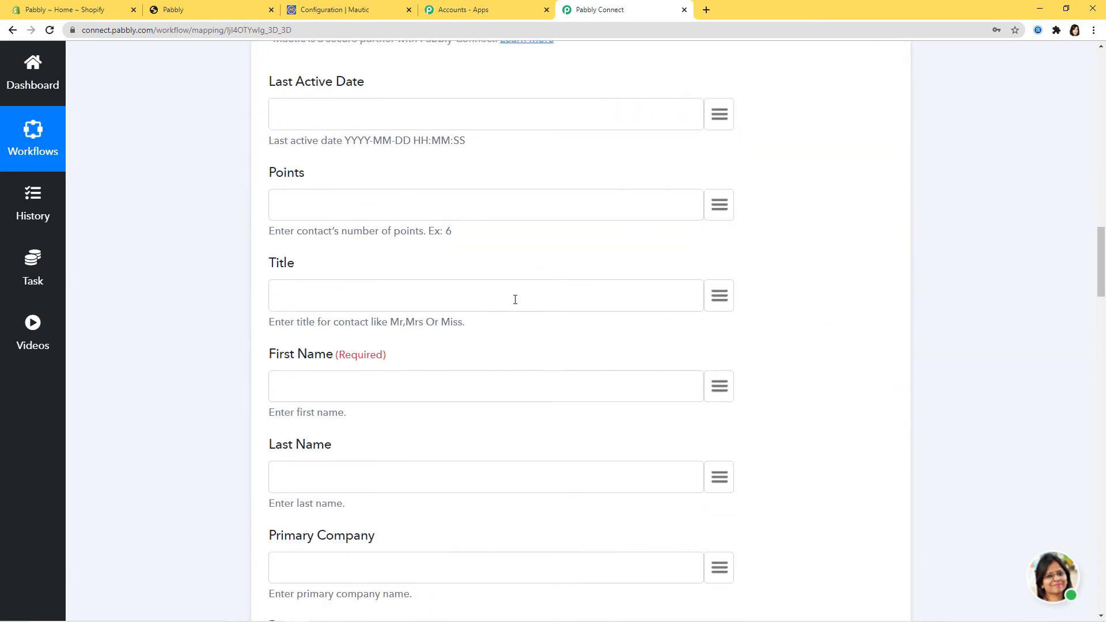
scroll(513, 299, "down", 2)
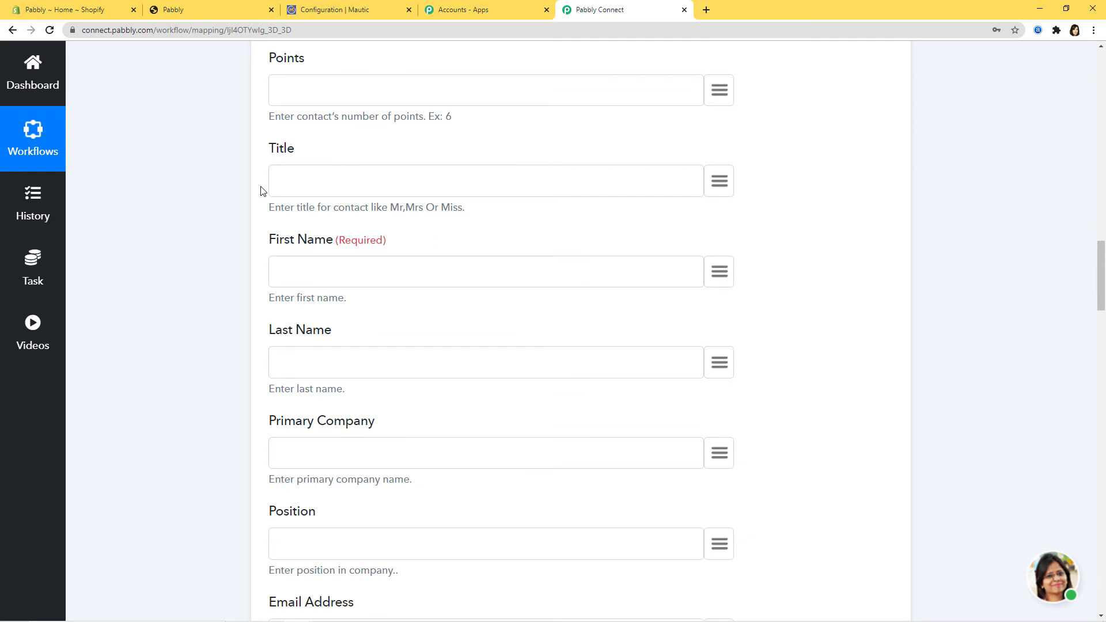
scroll(494, 252, "down", 1)
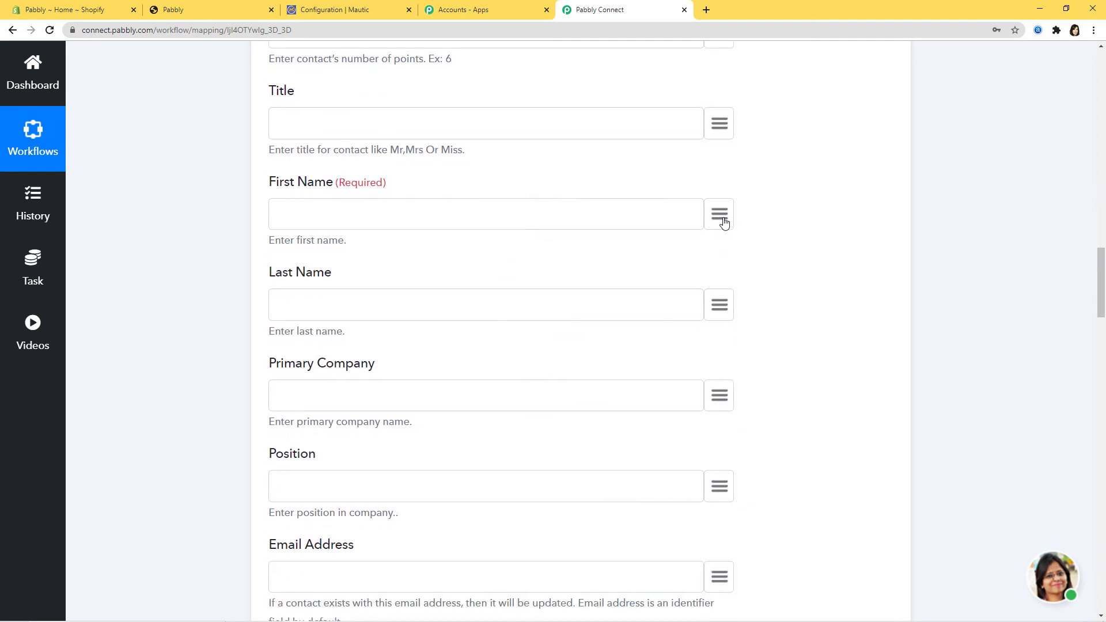
Map First Name, Last Name and Email Address to the Shopify customer's first_name, last_name and email.
left_click(723, 221)
type("jo")
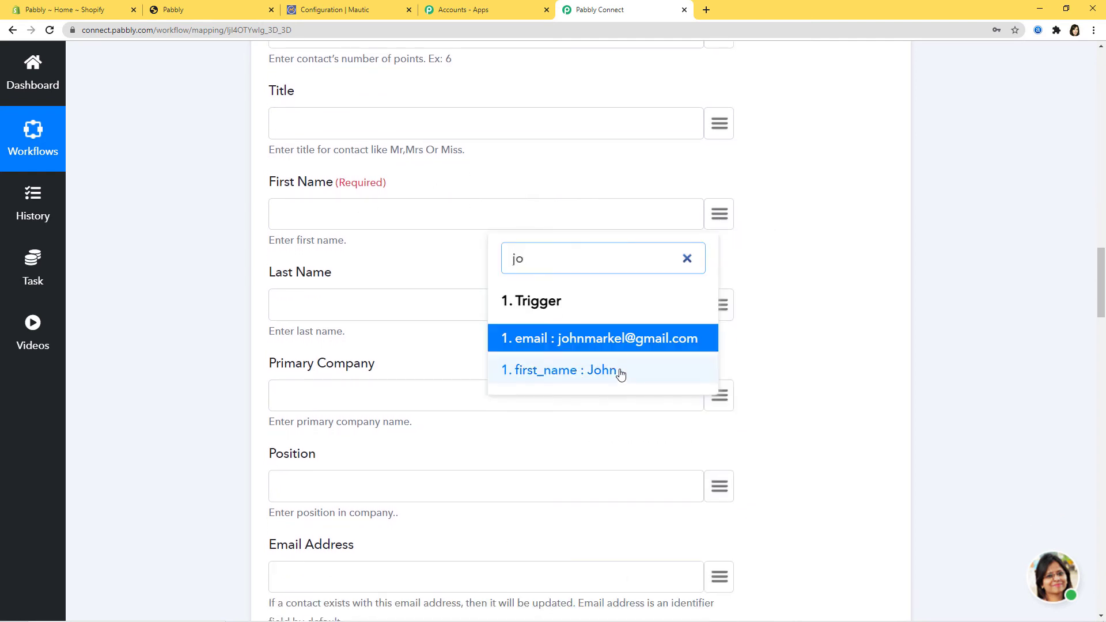
left_click(621, 373)
left_click(720, 305)
type("ma")
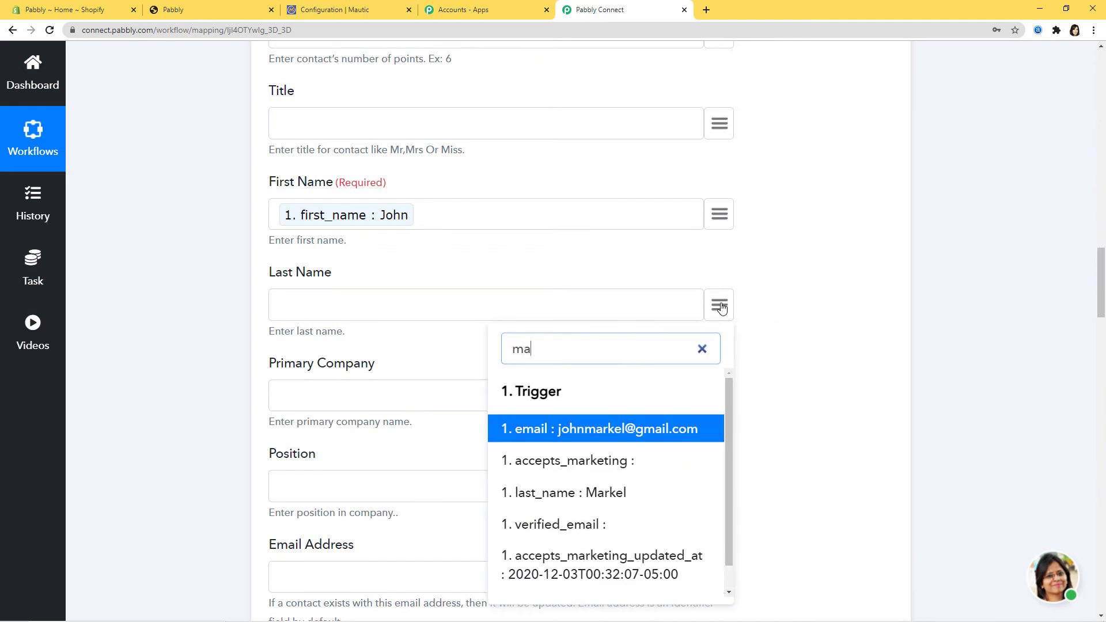
left_click(628, 495)
scroll(412, 374, "up", 1)
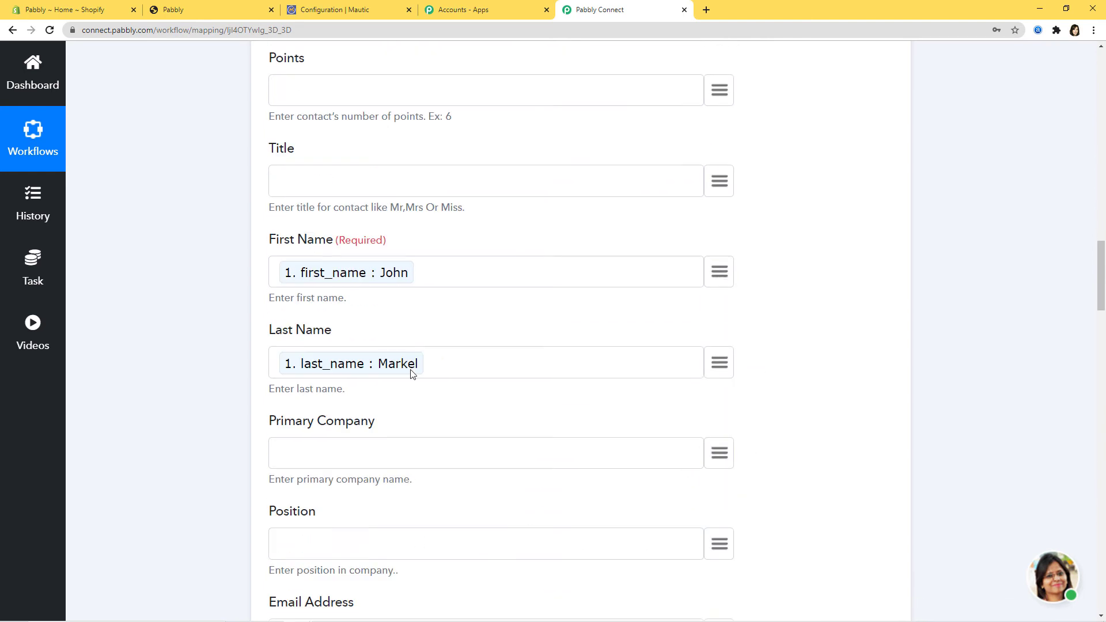
scroll(678, 373, "down", 5)
scroll(729, 326, "down", 1)
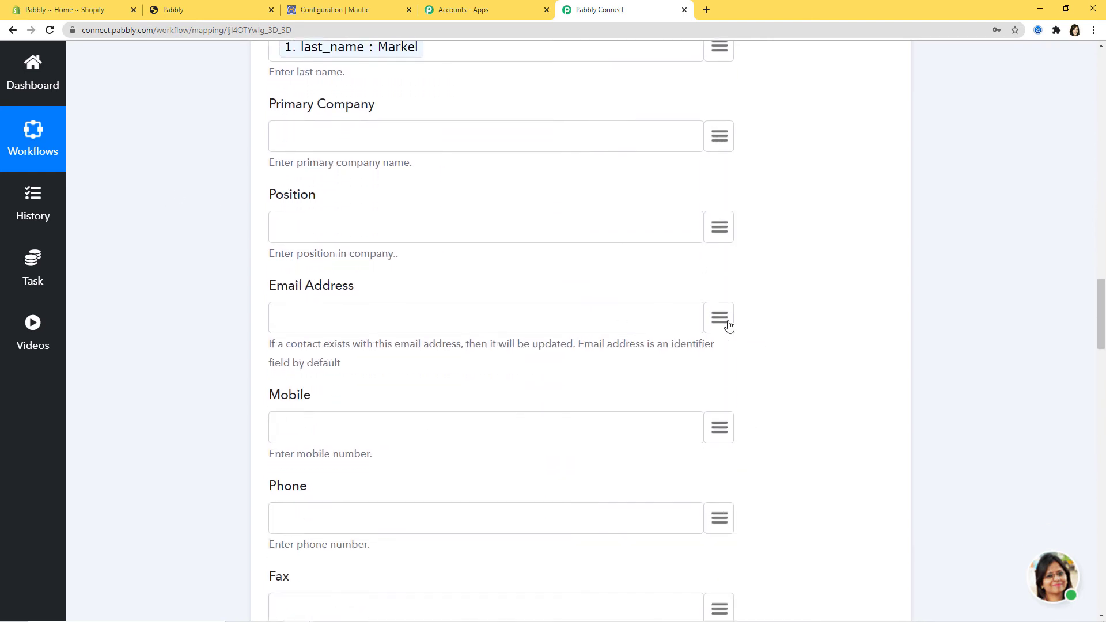
left_click(719, 288)
type("em")
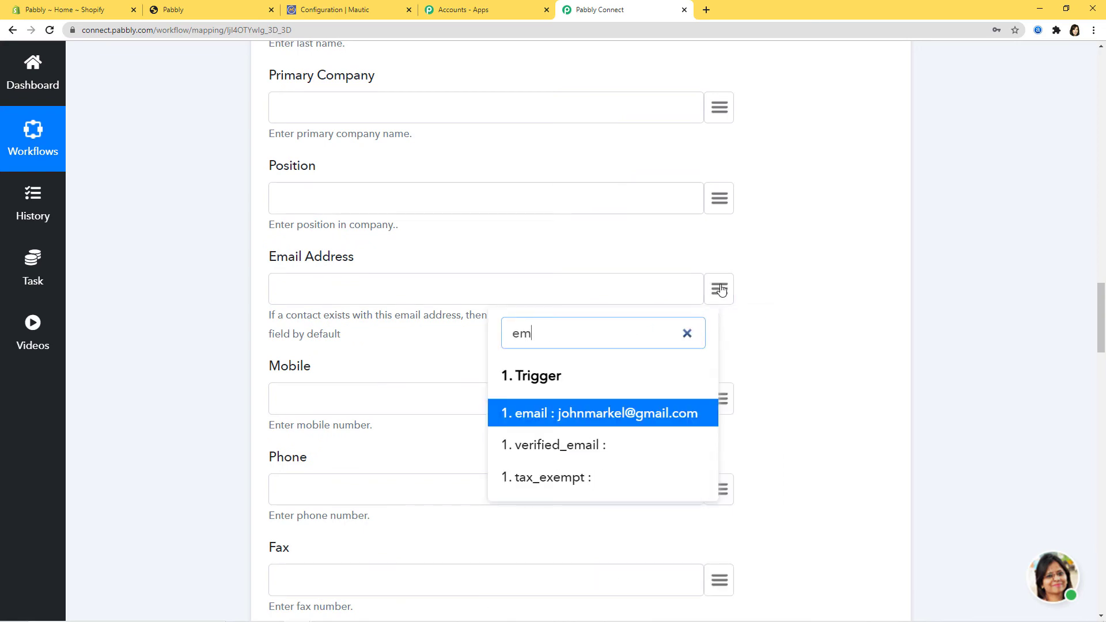
left_click(637, 412)
Enter the tag 'Shopify Customer' in the Add Tag field.
scroll(859, 306, "down", 4)
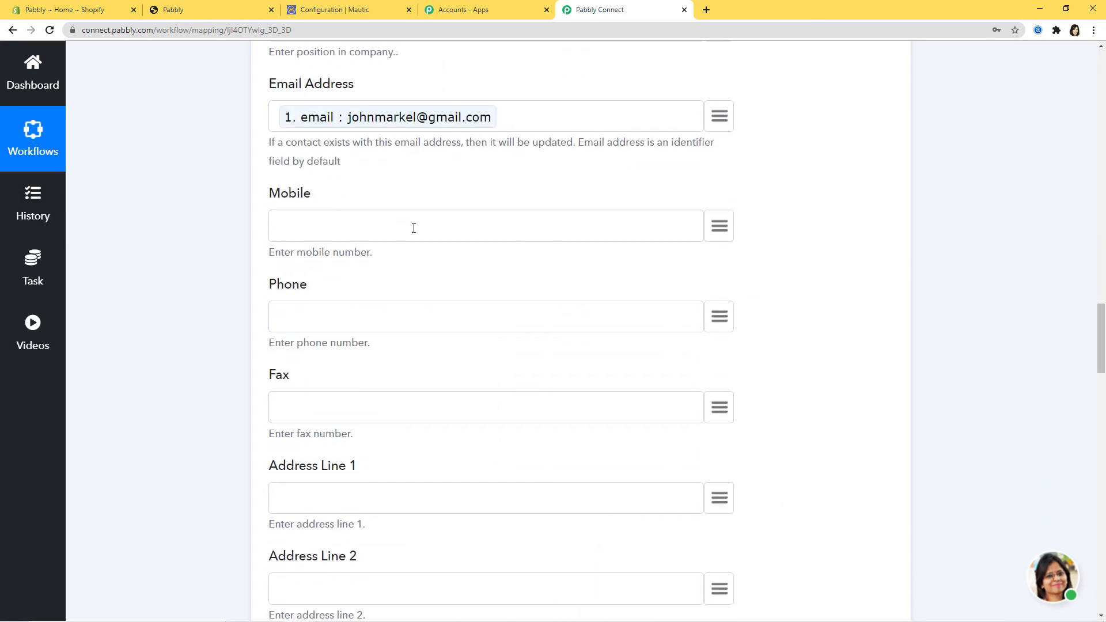
scroll(527, 345, "down", 3)
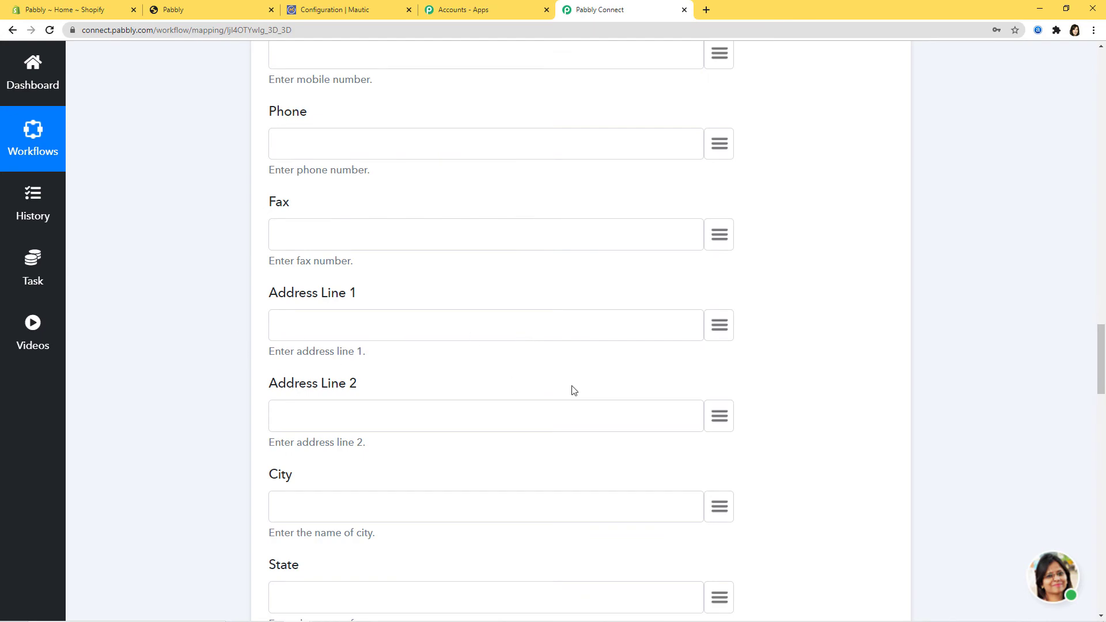
scroll(572, 388, "down", 4)
scroll(567, 392, "down", 9)
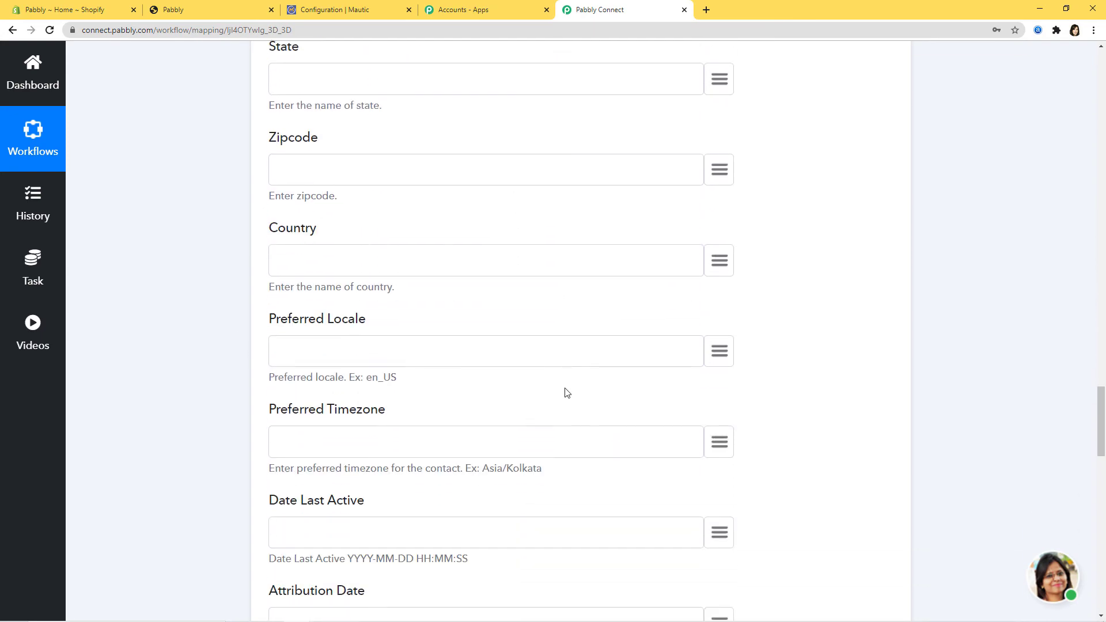
scroll(565, 392, "down", 9)
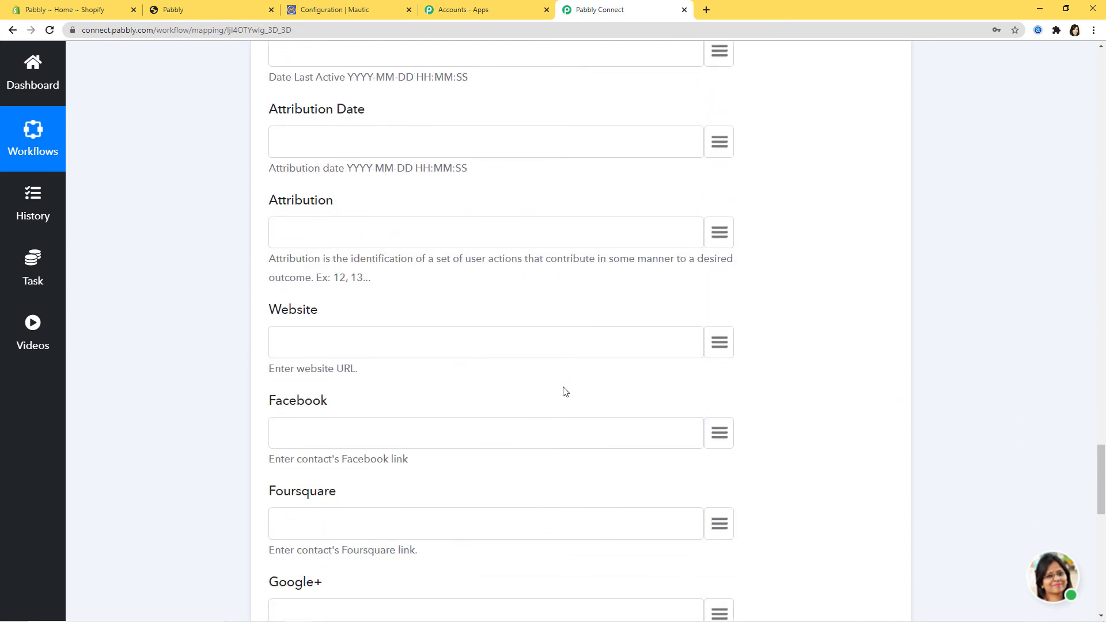
scroll(565, 392, "down", 8)
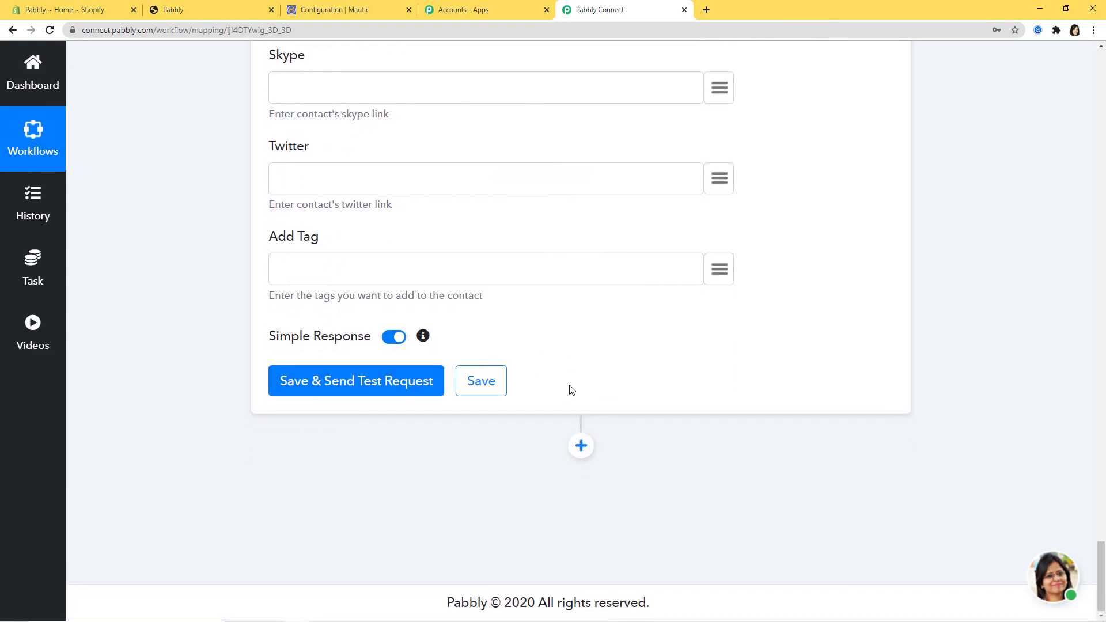
scroll(570, 388, "up", 1)
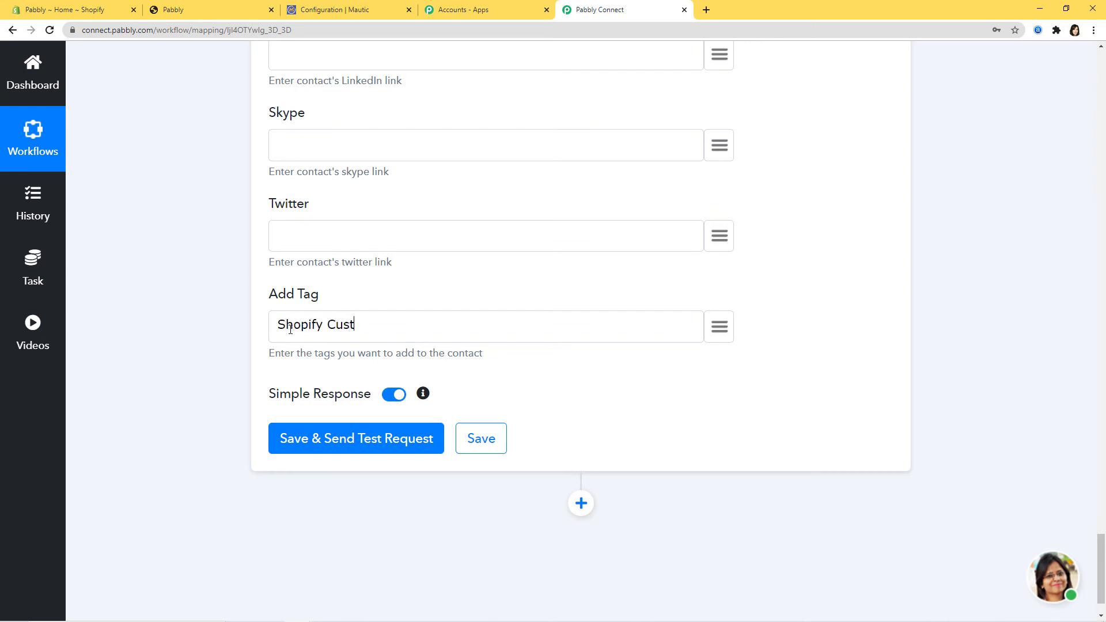
type("omer")
Save and test the Mautic action, creating contact 31, save the response, and return to Mautic.
left_click(337, 444)
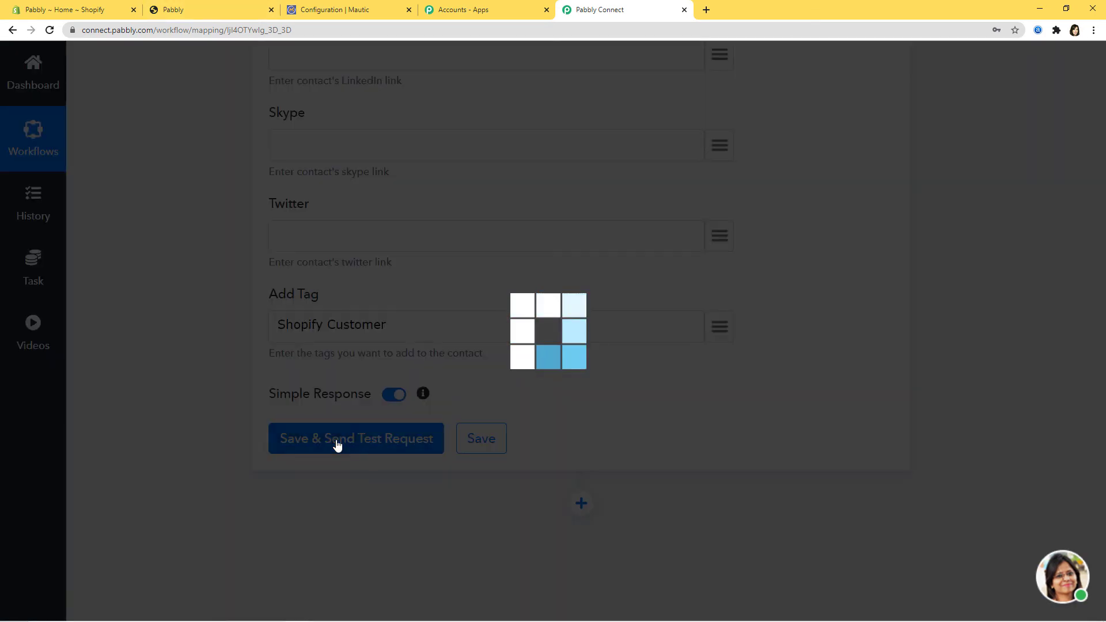
scroll(951, 303, "down", 6)
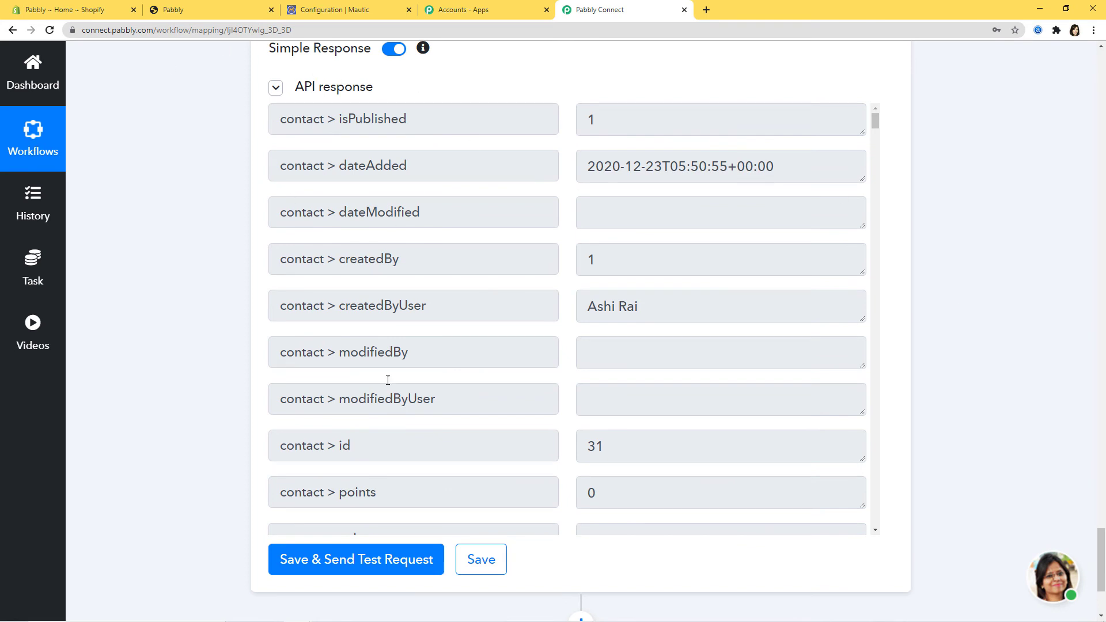
left_click(491, 563)
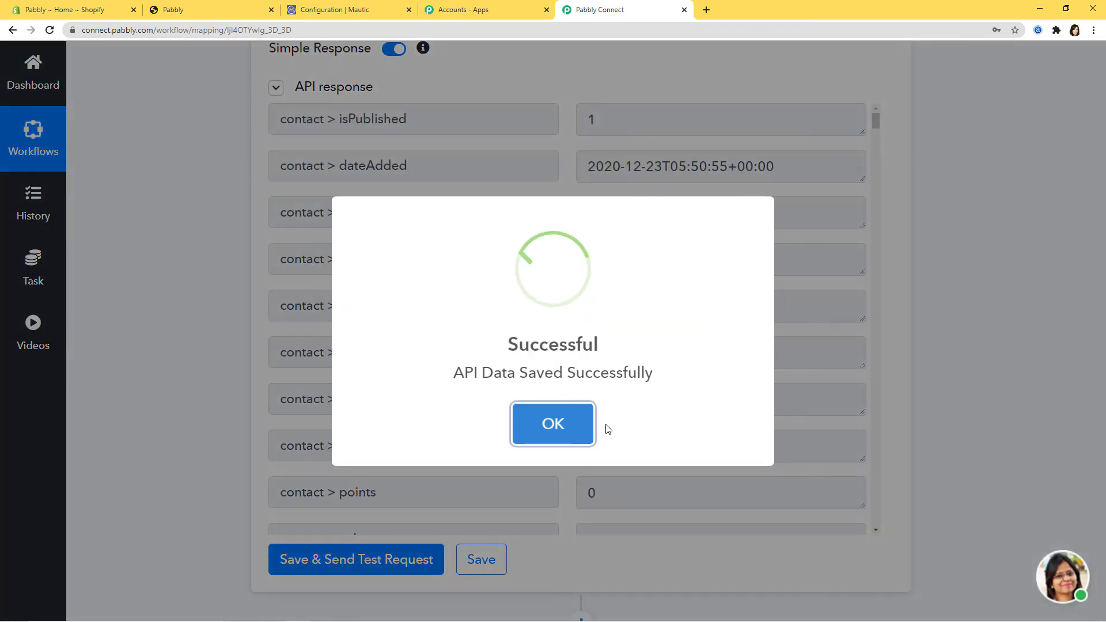
left_click(588, 426)
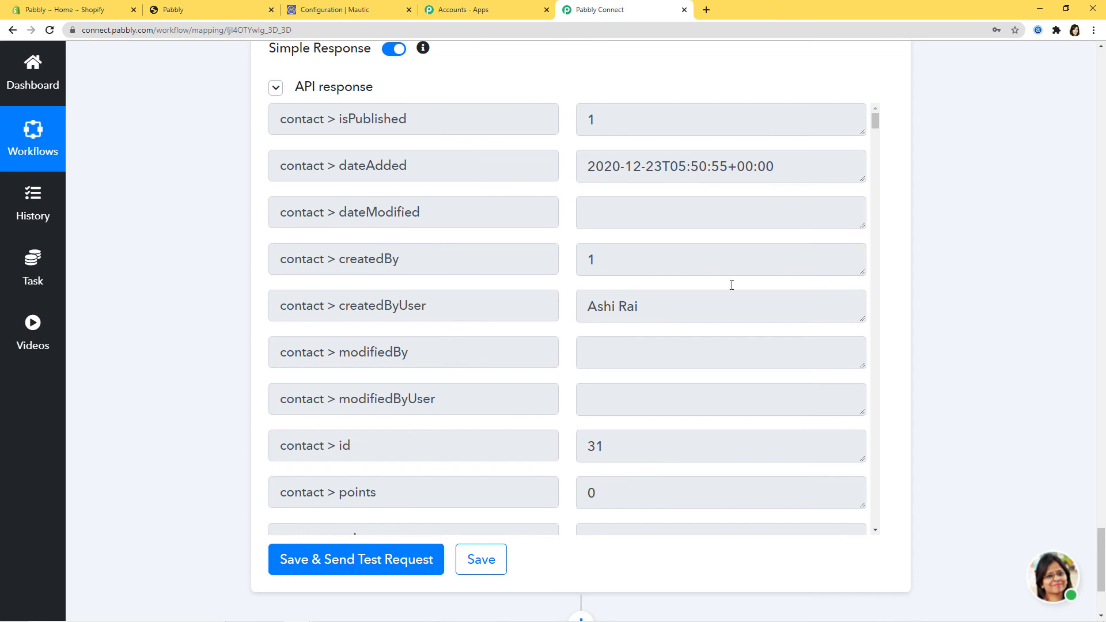
left_click(355, 11)
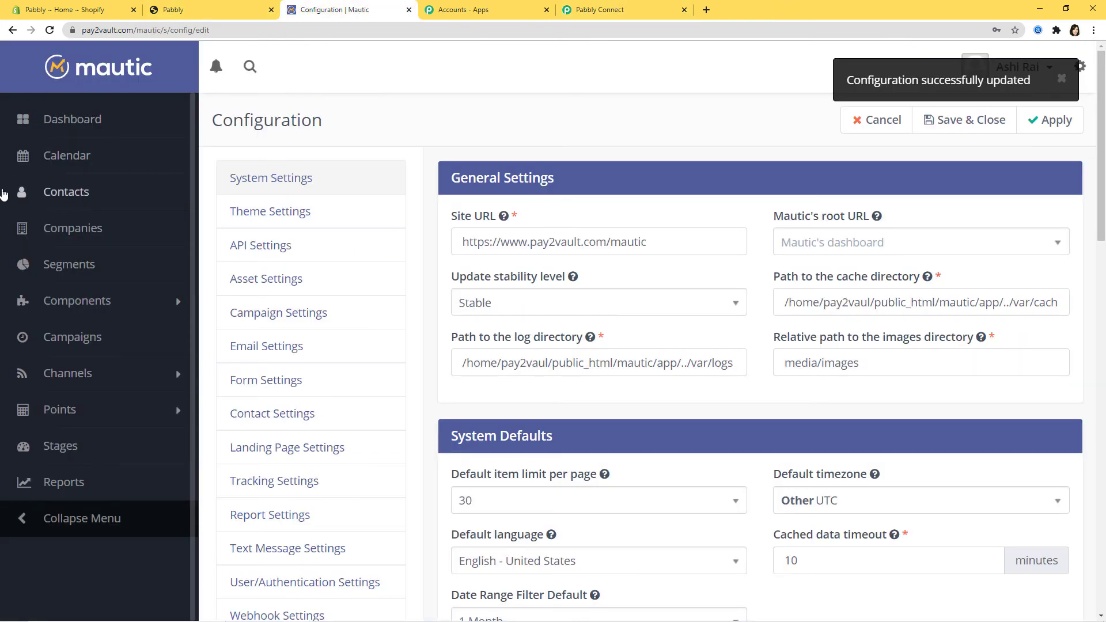
left_click(36, 196)
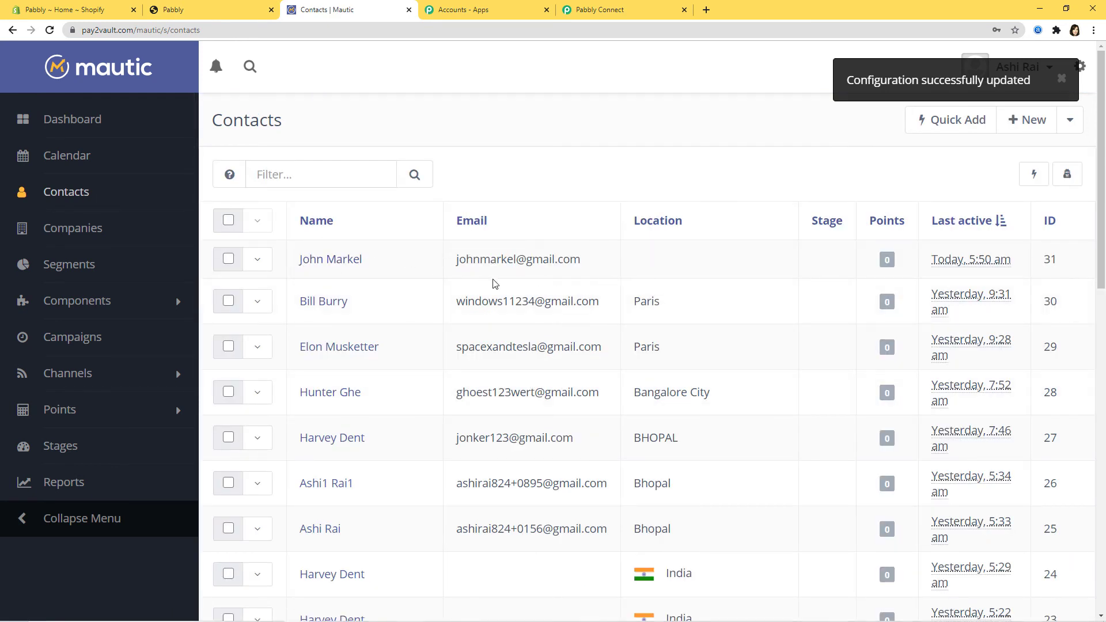
left_click(345, 261)
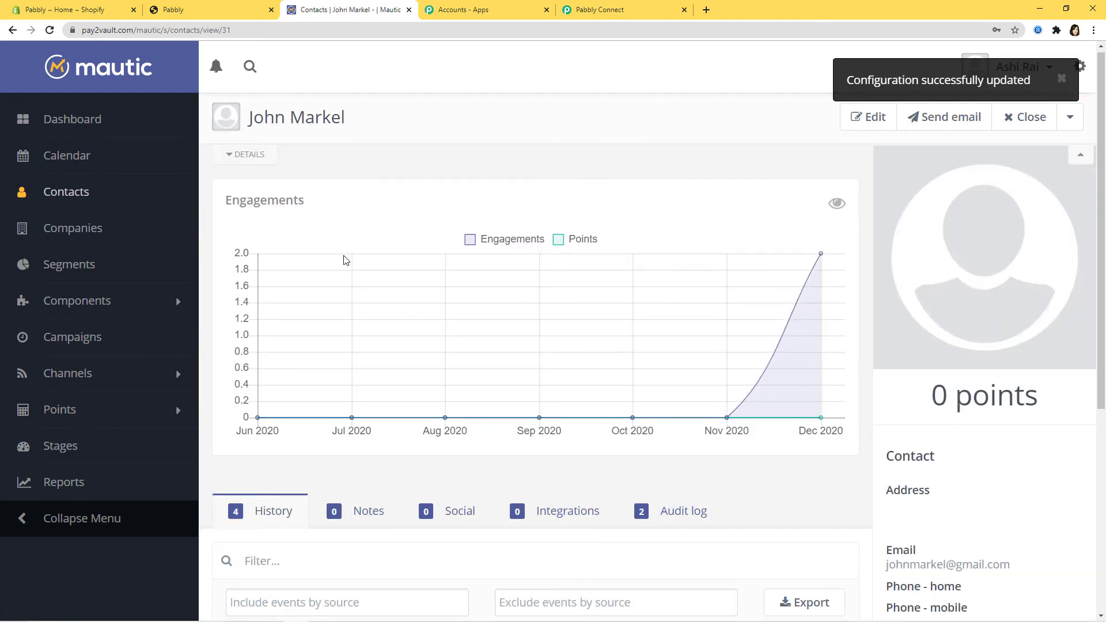
scroll(344, 261, "down", 6)
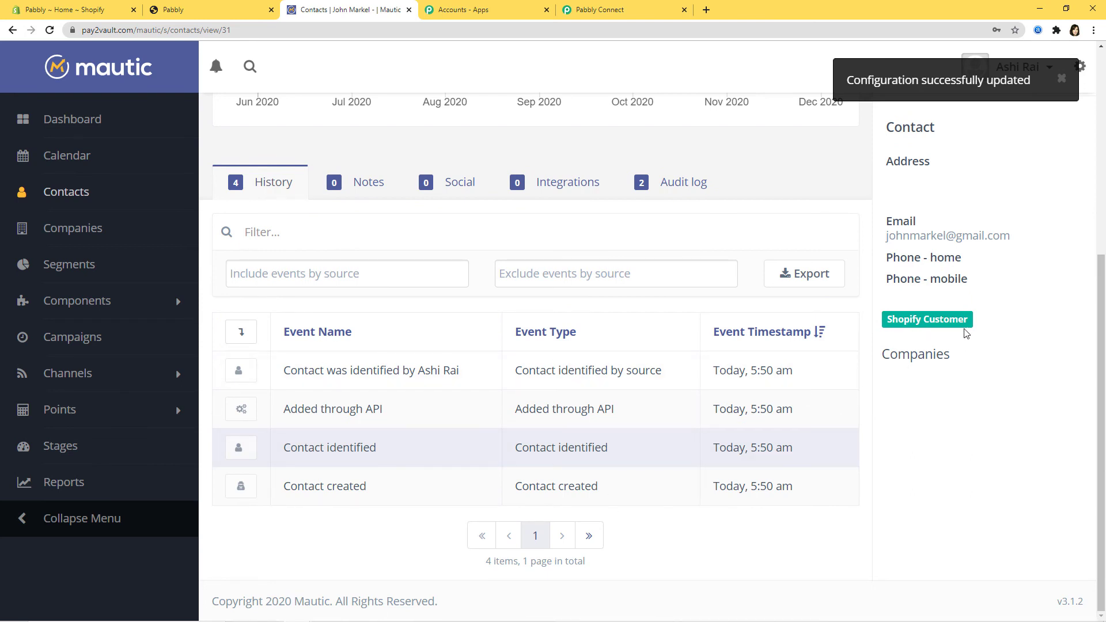
scroll(846, 375, "up", 2)
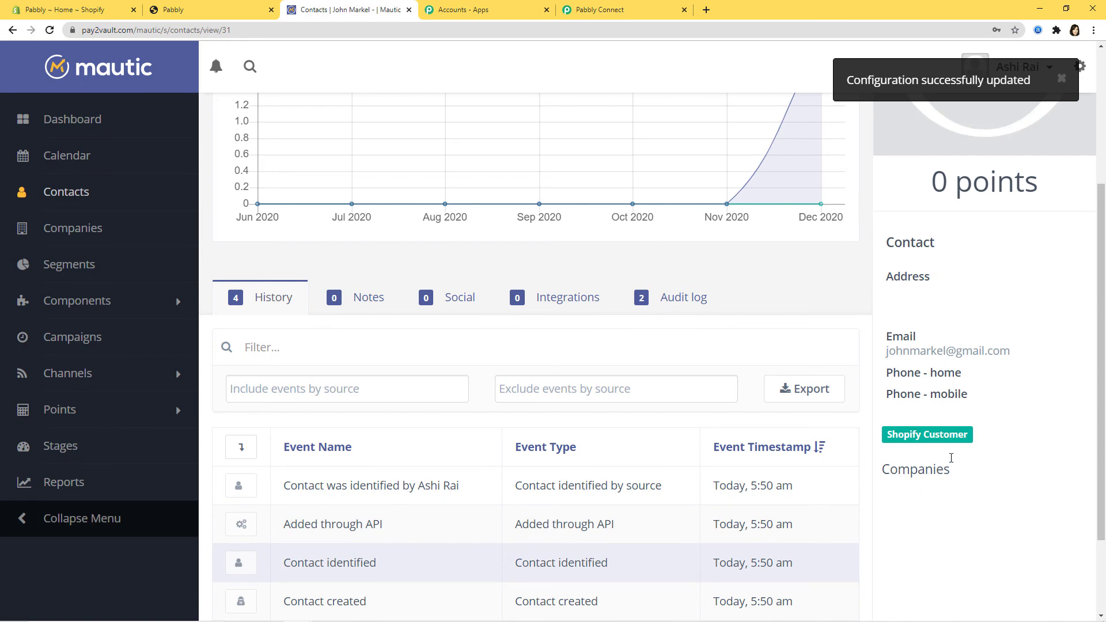
scroll(682, 458, "up", 4)
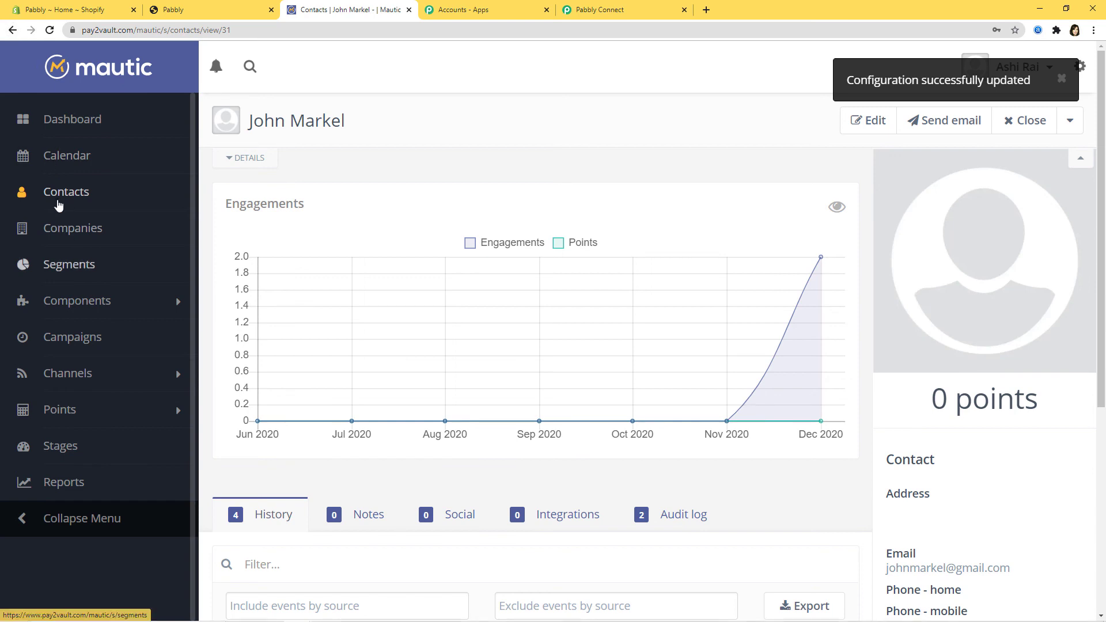
left_click(90, 193)
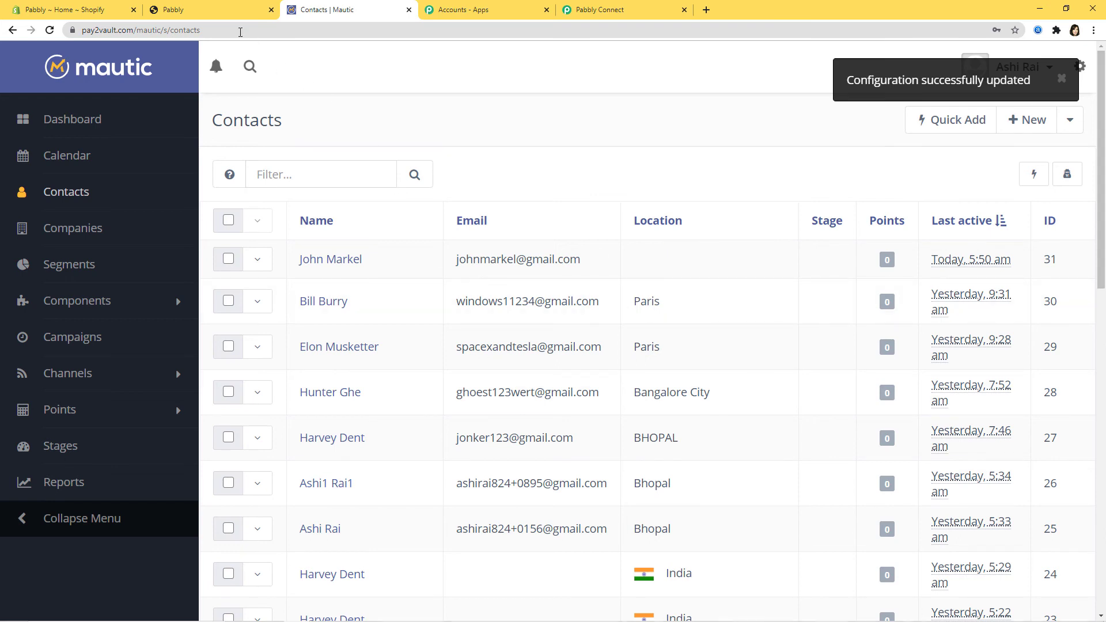
Log out of the pabbly store account and open the Create account form.
left_click(198, 14)
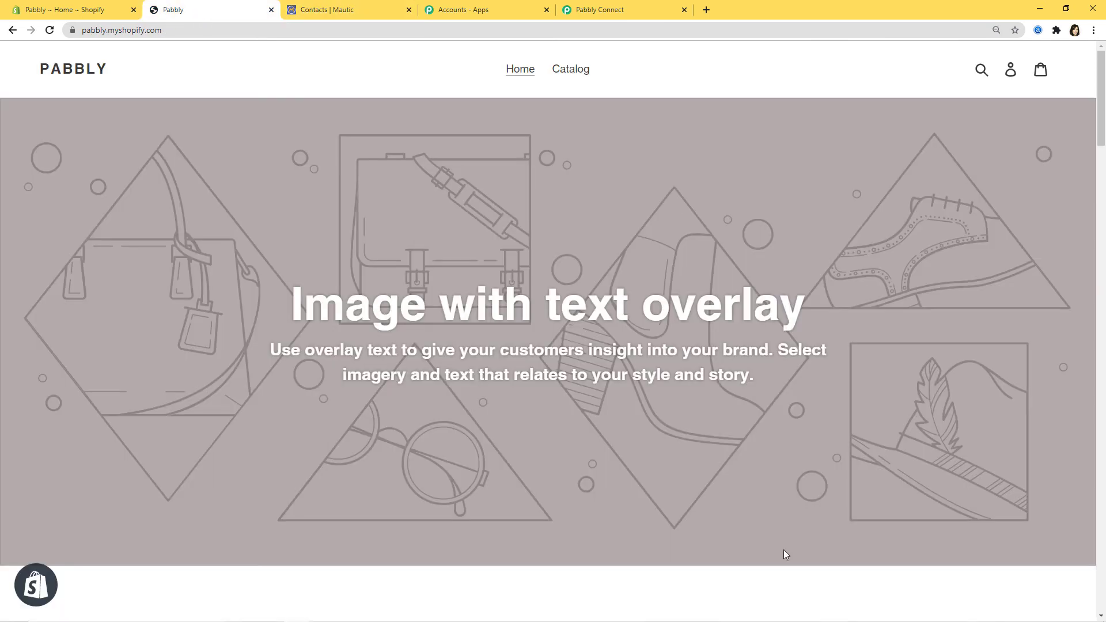
left_click(1016, 74)
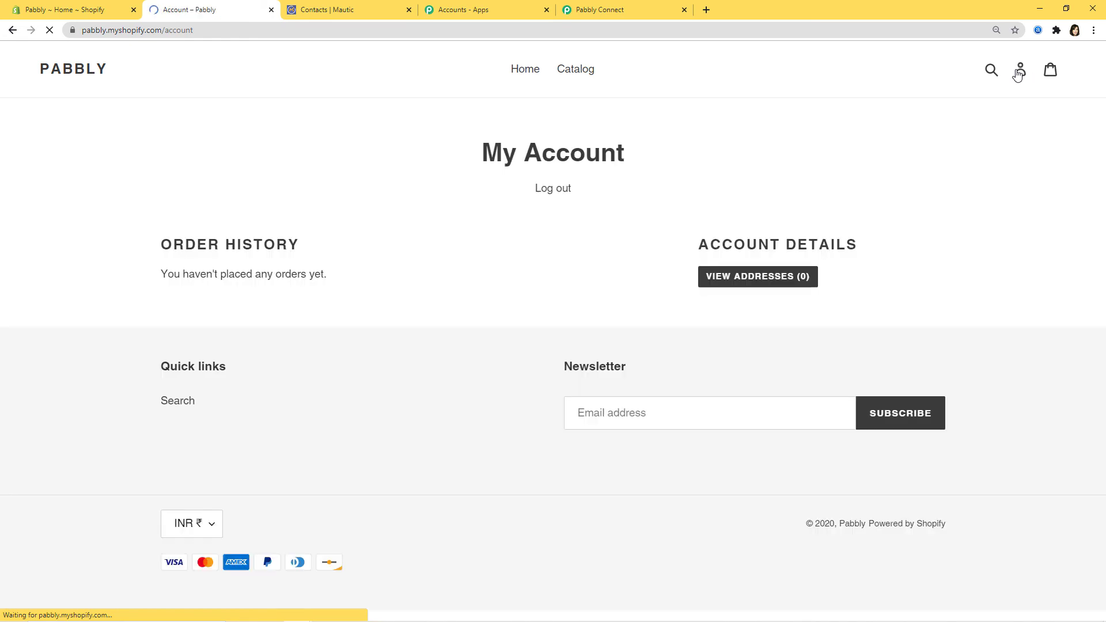
left_click(548, 190)
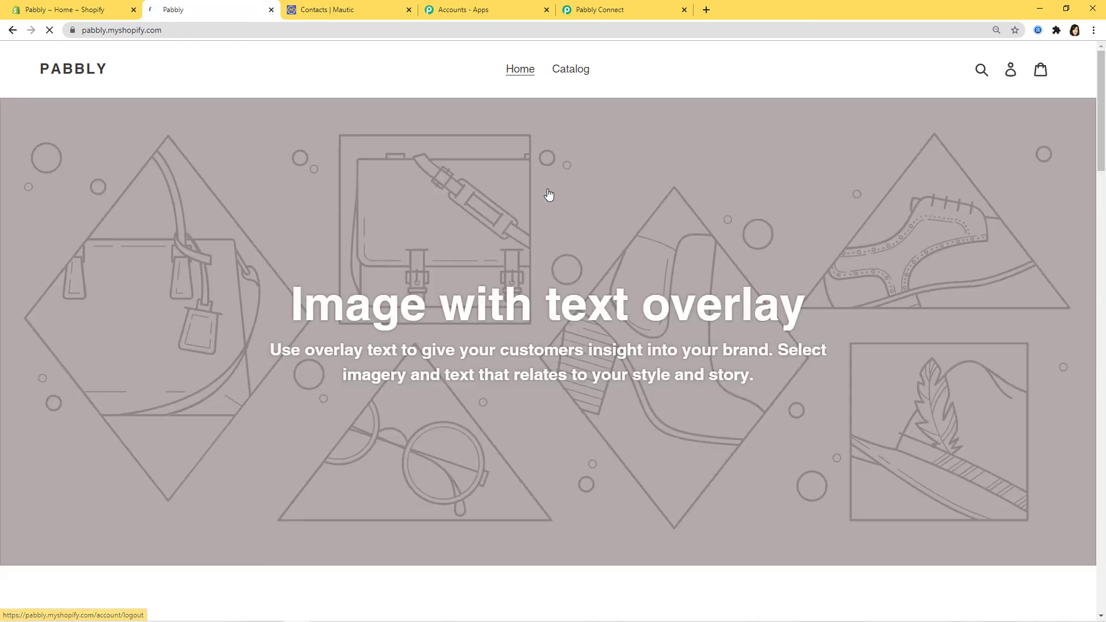
left_click(1012, 71)
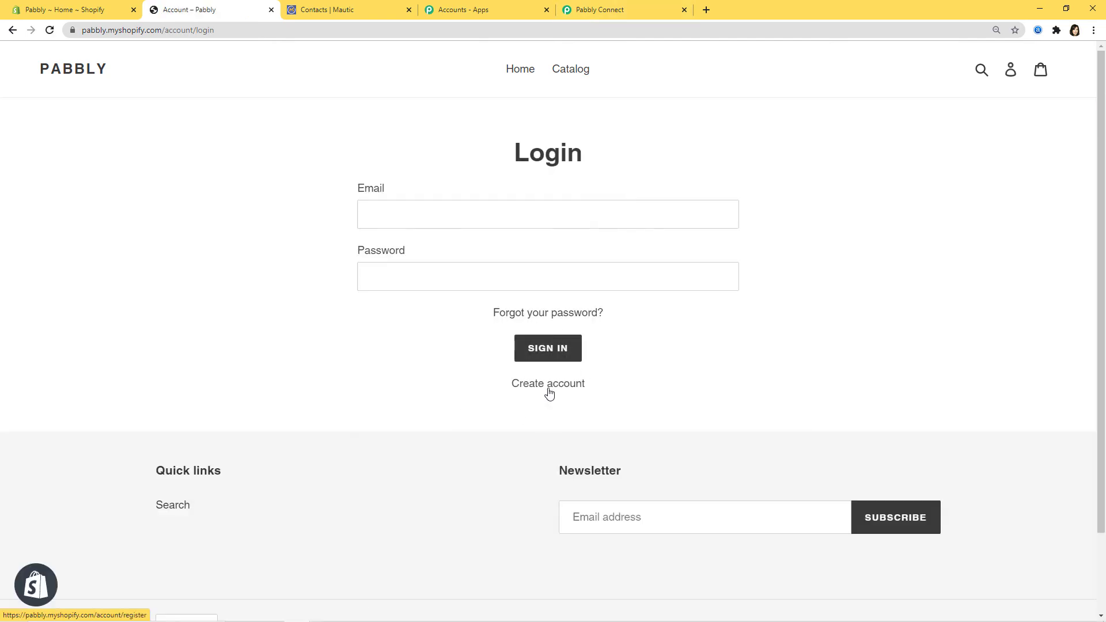
left_click(550, 385)
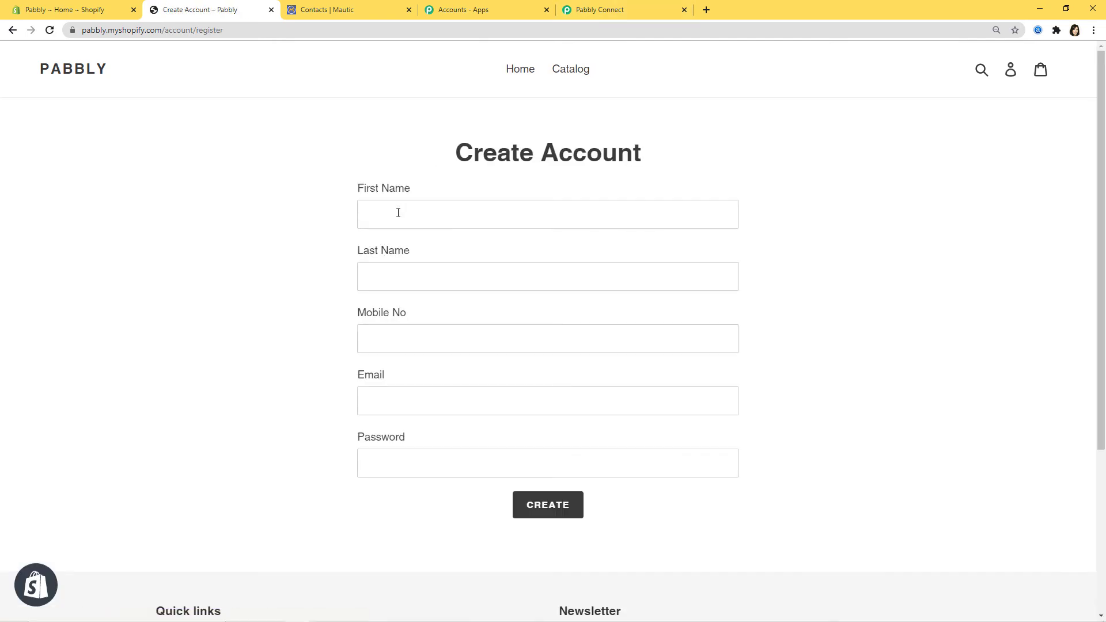
Register a new customer with name, mobile number, e-mail and password, passing reCAPTCHA, then return to Mautic.
left_click(398, 212)
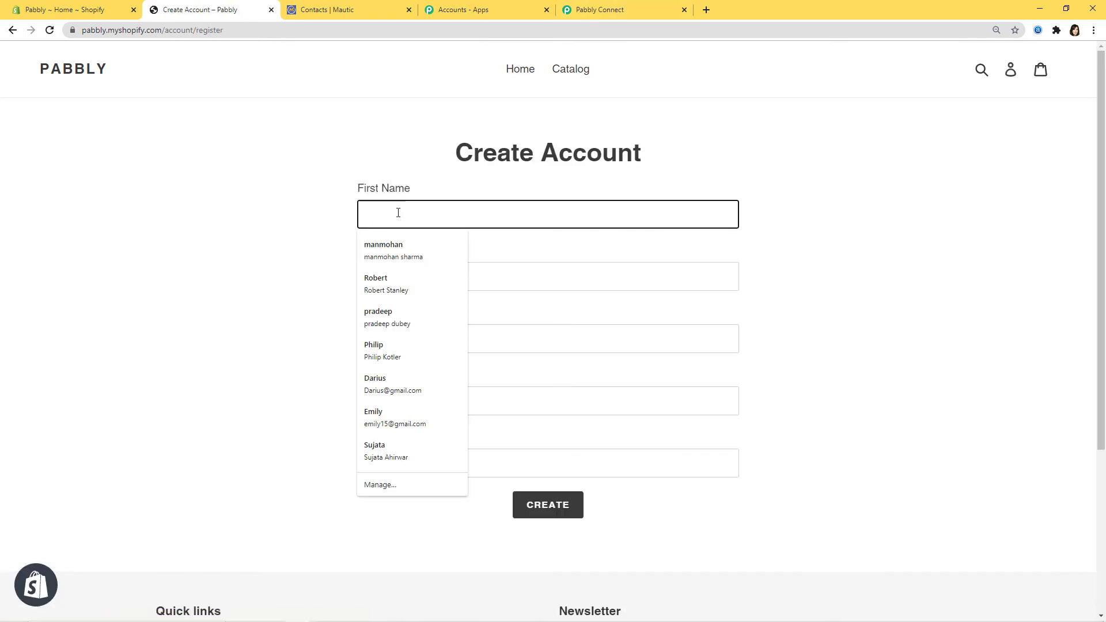
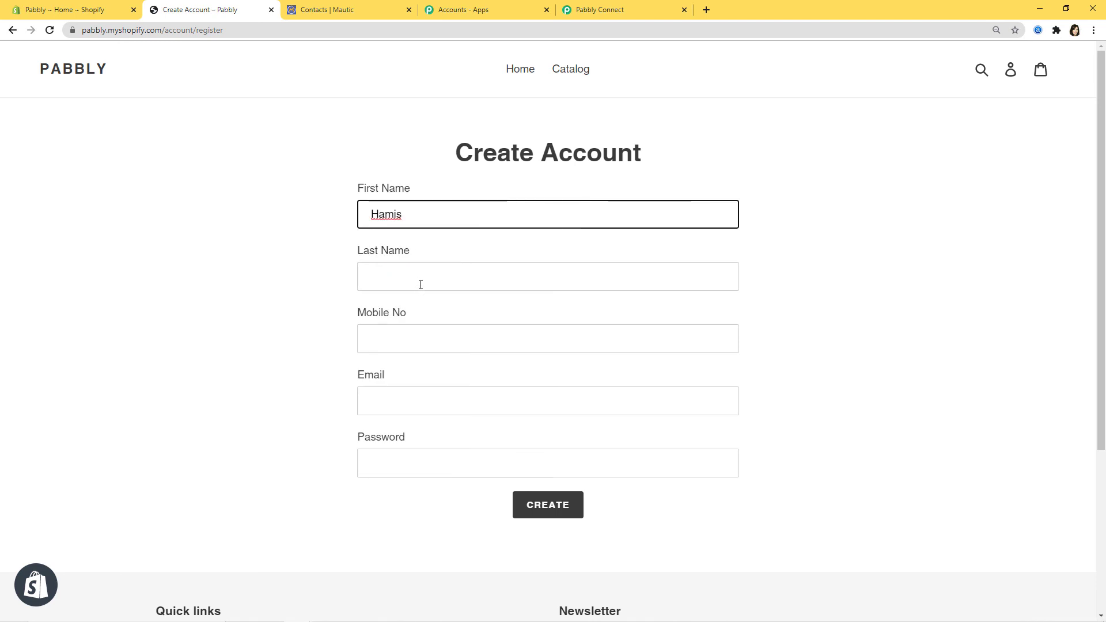
left_click(418, 282)
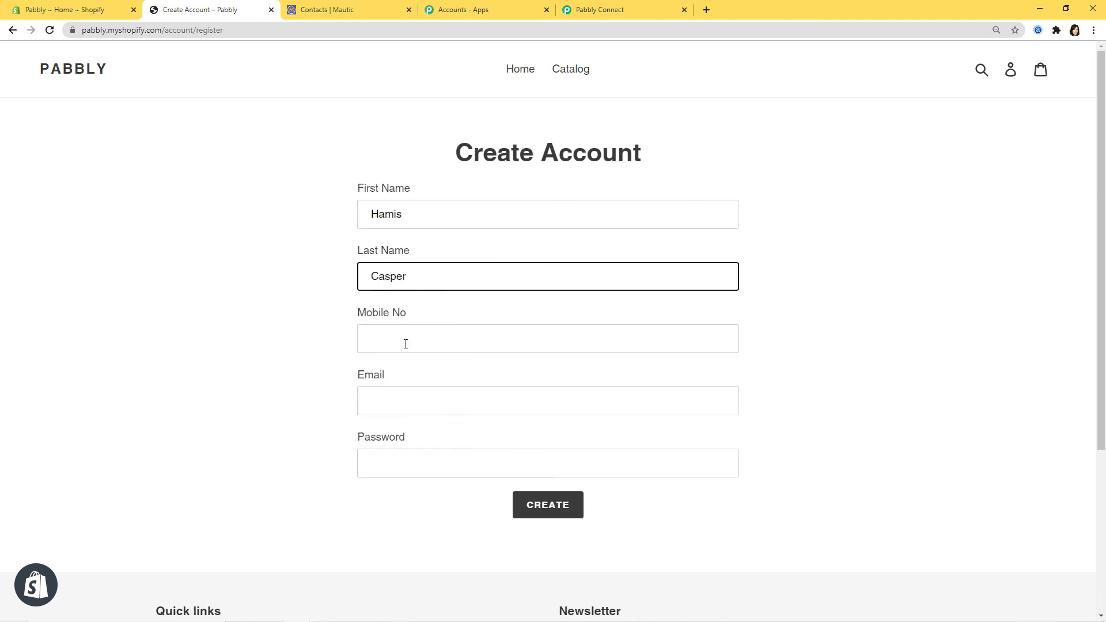
left_click(406, 344)
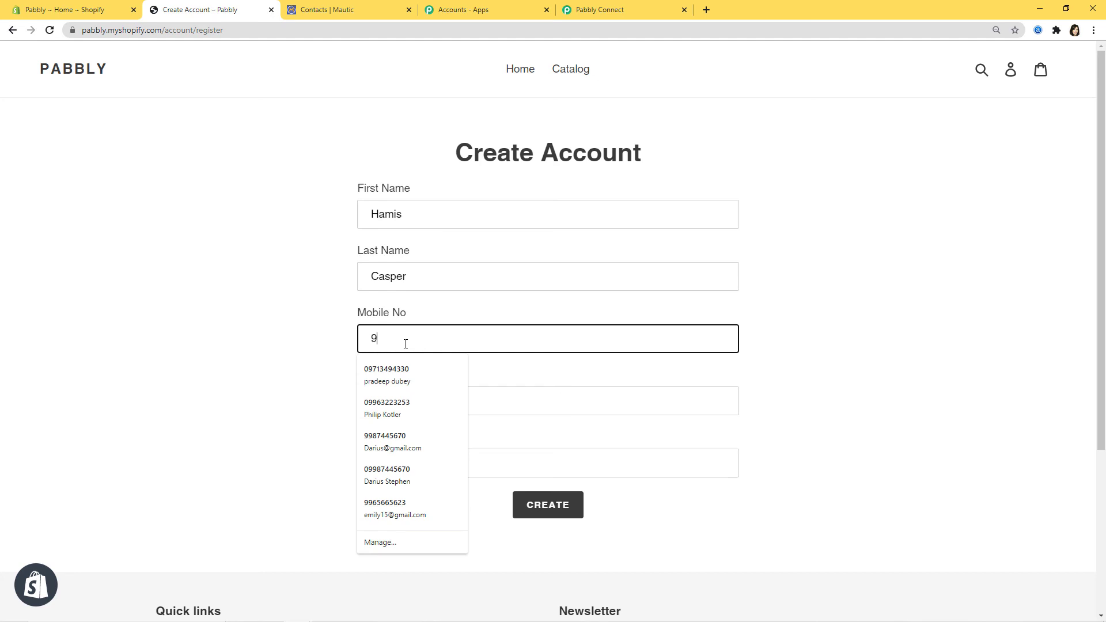
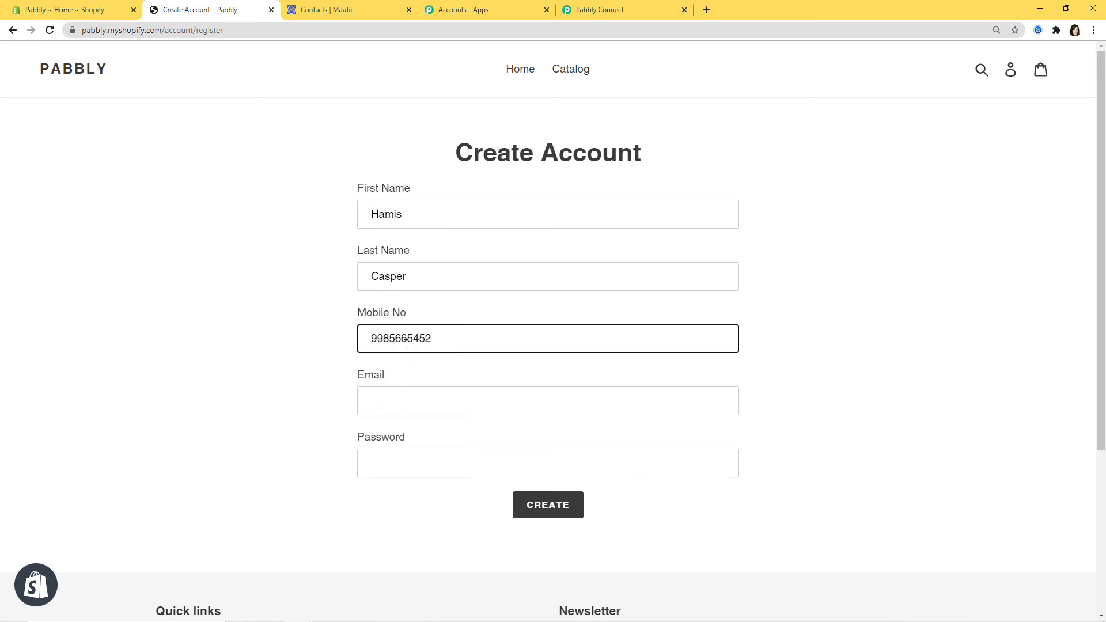
left_click(384, 404)
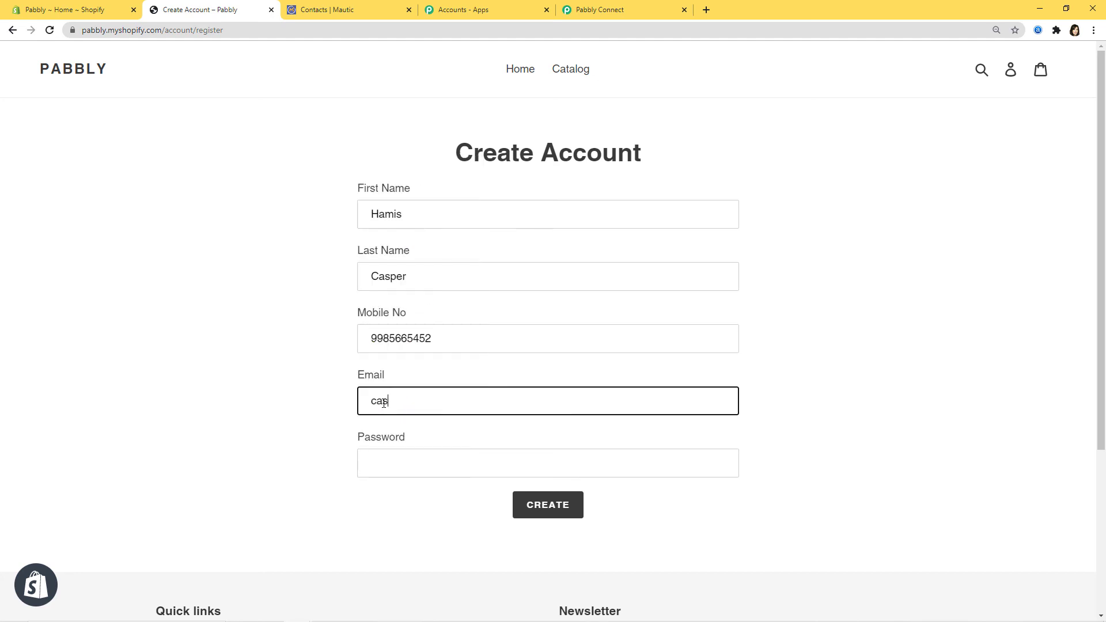
left_click(386, 465)
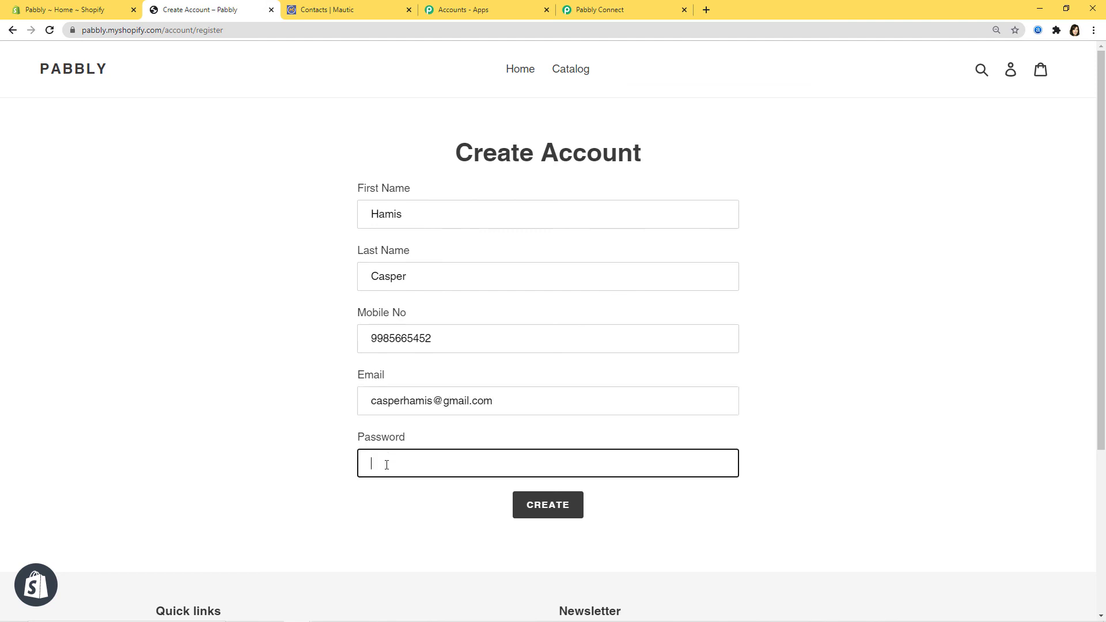
type("1234")
left_click(528, 517)
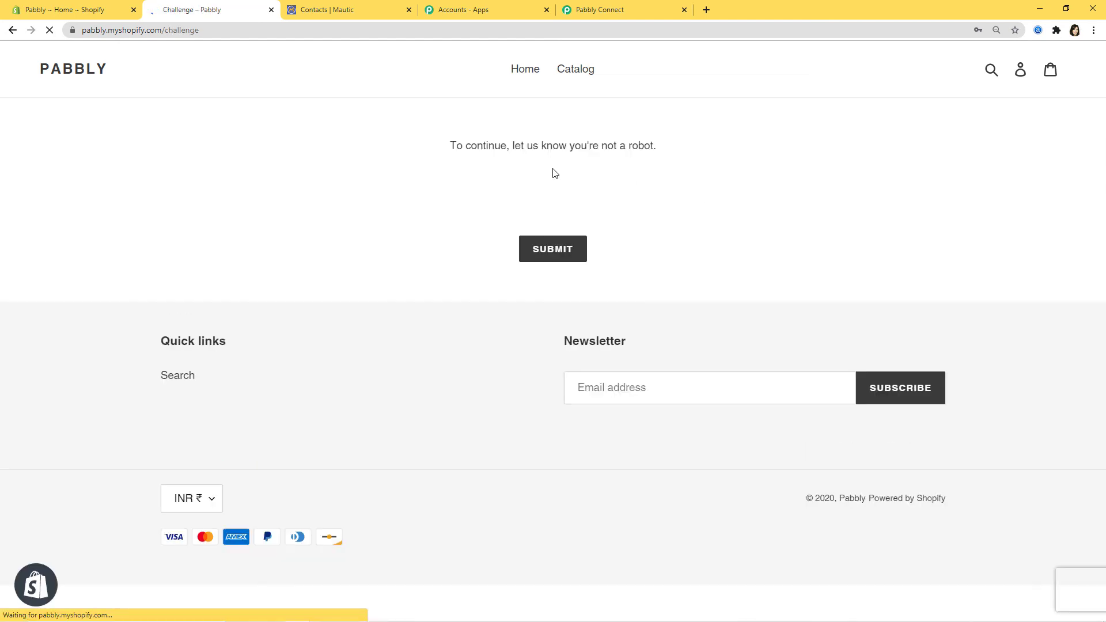
left_click(467, 193)
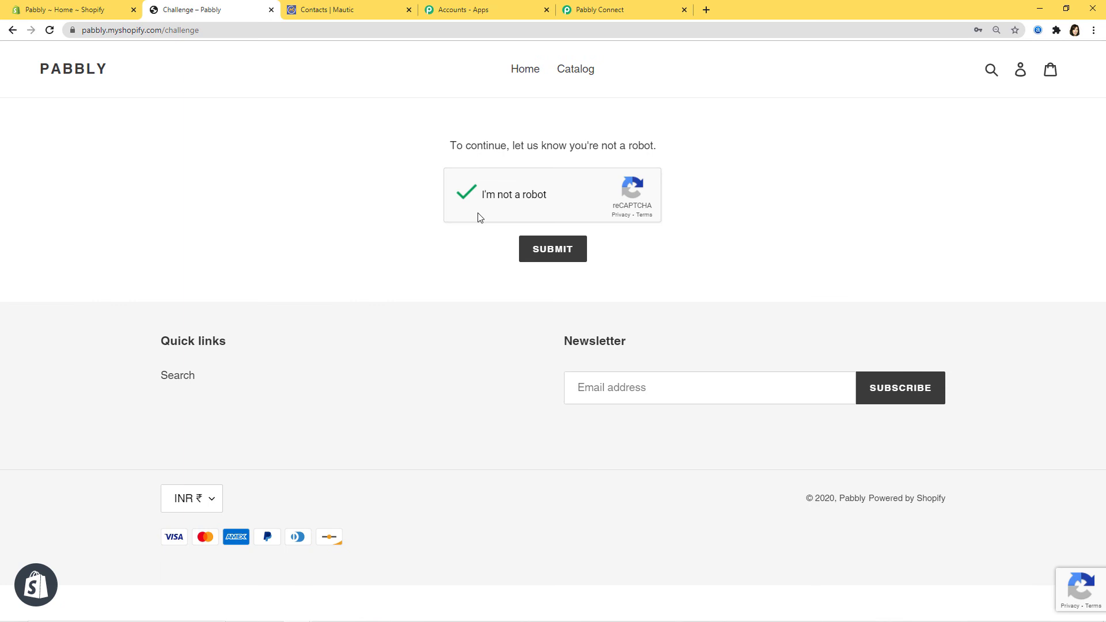
left_click(553, 248)
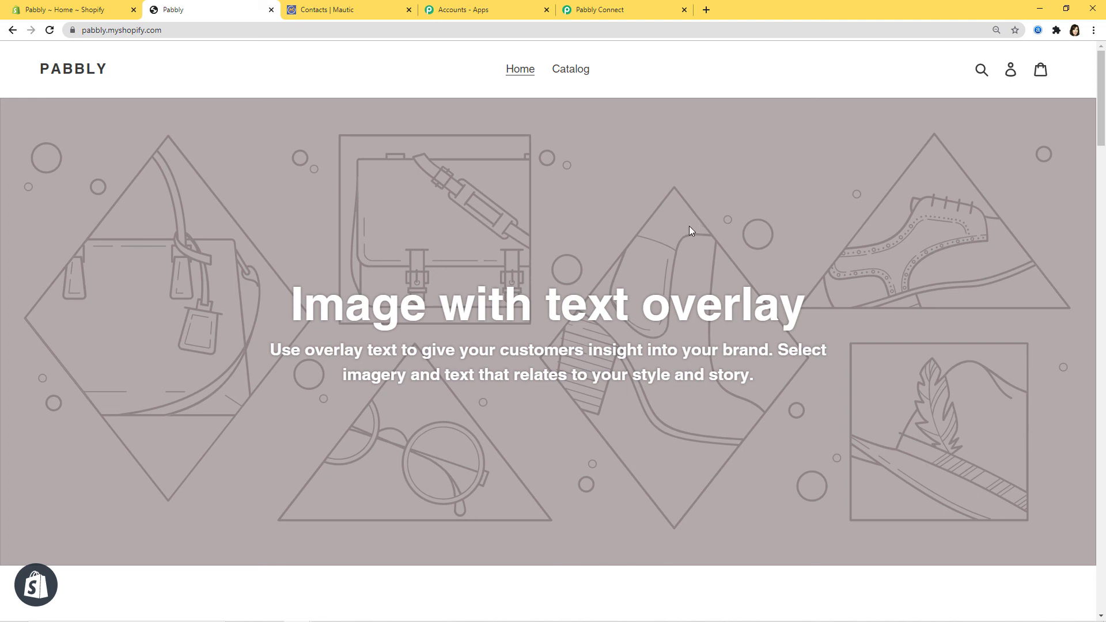
left_click(340, 12)
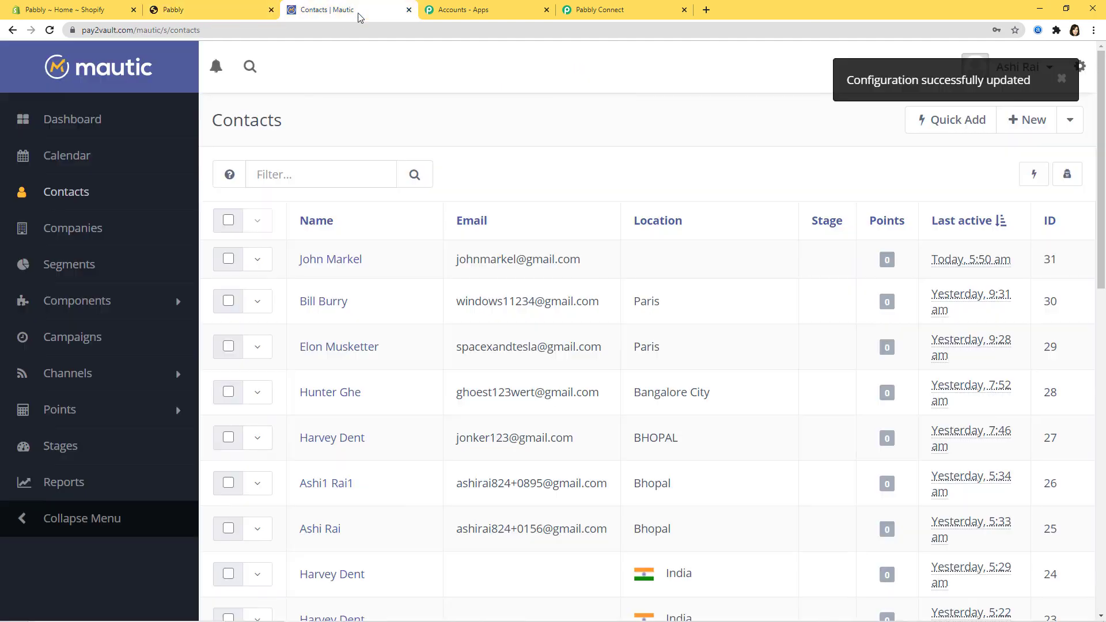
Reload Mautic Contacts to confirm the new store customer appears at the top as contact 32.
left_click(50, 30)
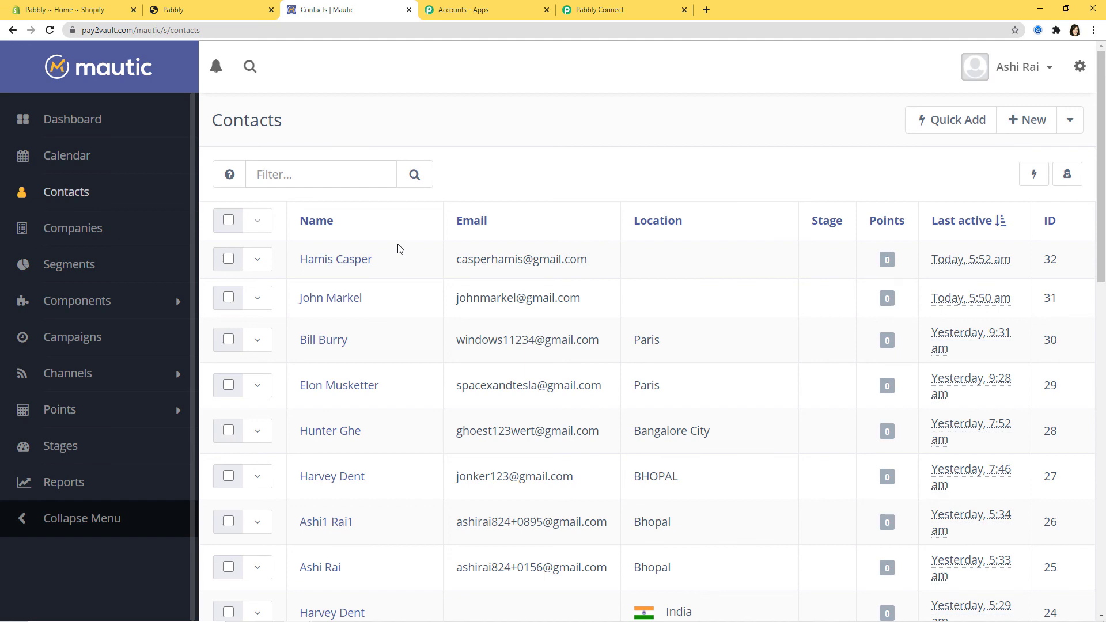
Return to the Pabbly Connect workflow and collapse the Shopify New Customer trigger to view Shopify-to-Mautic steps.
left_click(599, 11)
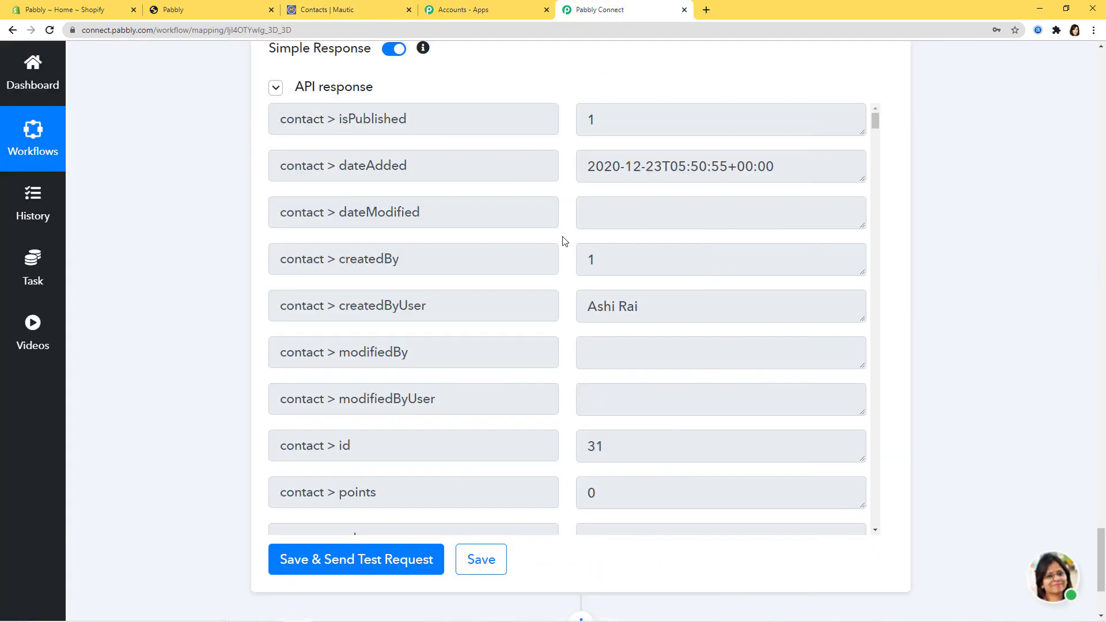
scroll(1035, 416, "up", 20)
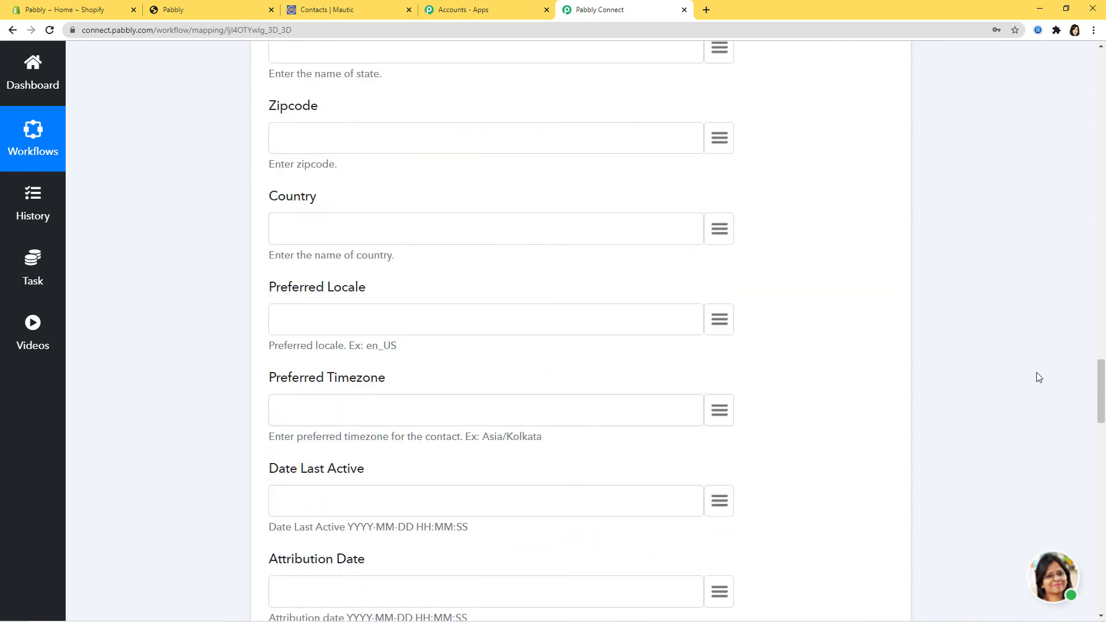
scroll(1039, 377, "up", 20)
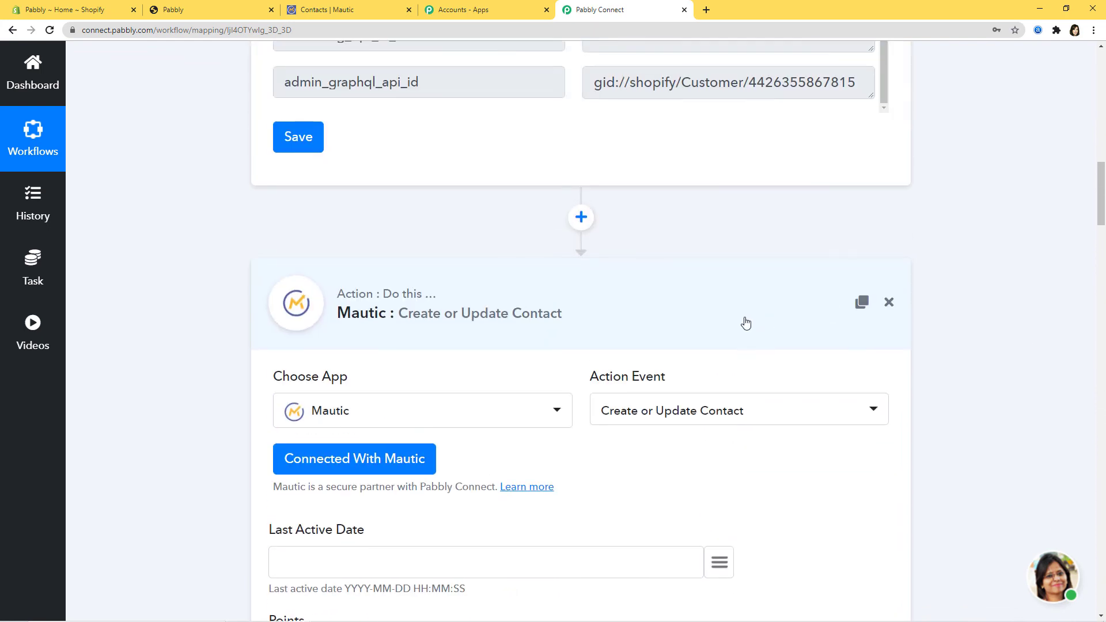
scroll(1014, 426, "up", 20)
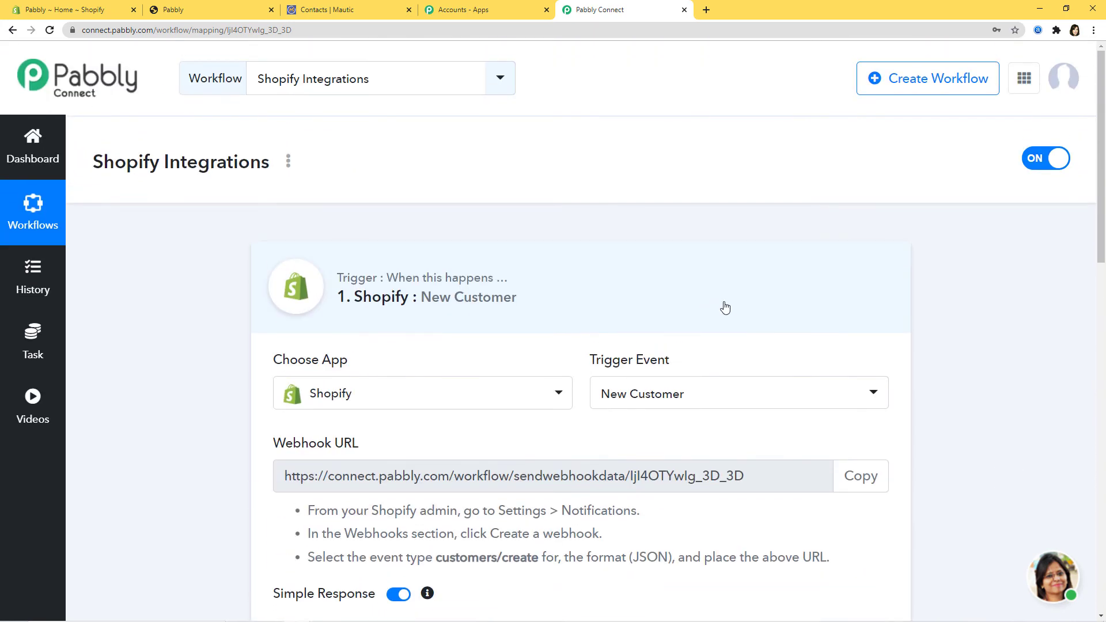
left_click(725, 307)
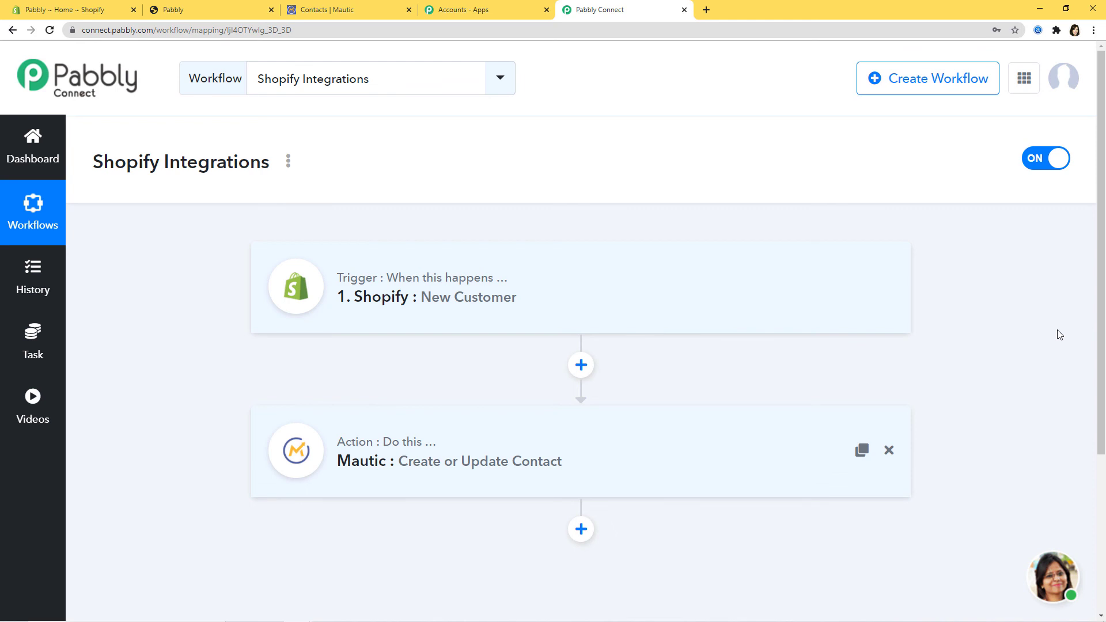